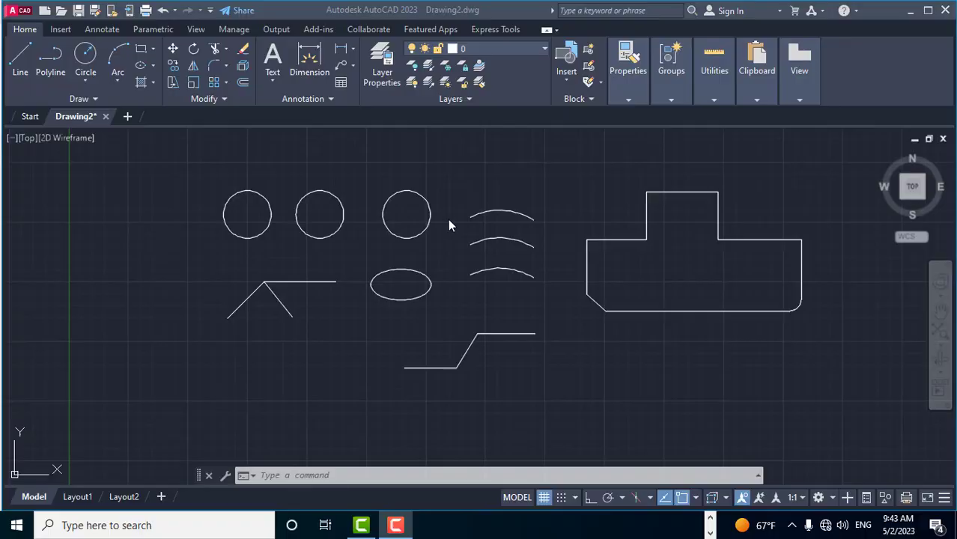
- Run DIM and dimension the zigzag's bottom segment as 2.1789, placed below it
{"action": "middle_click_drag", "start_coordinate": [579, 214], "coordinate": [563, 226]}
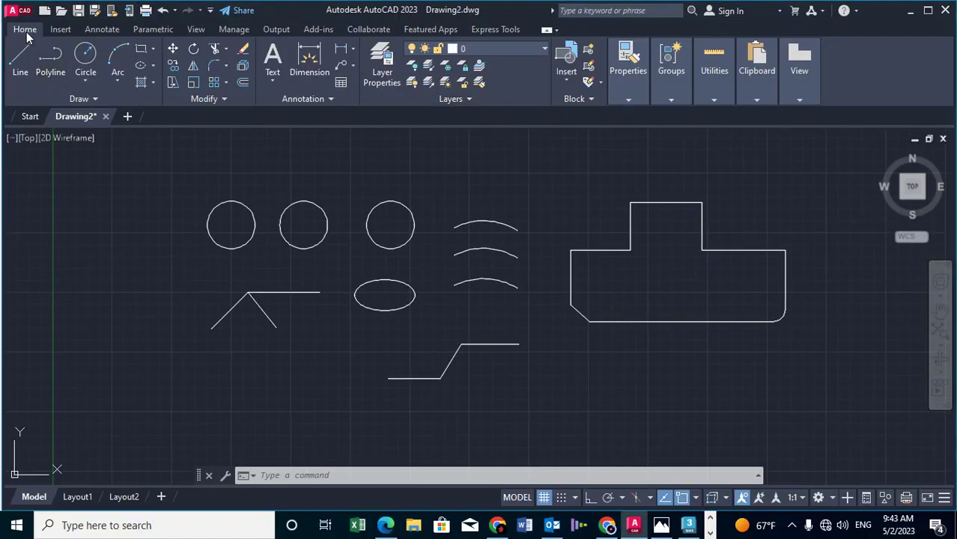
{"action": "left_click", "coordinate": [113, 30]}
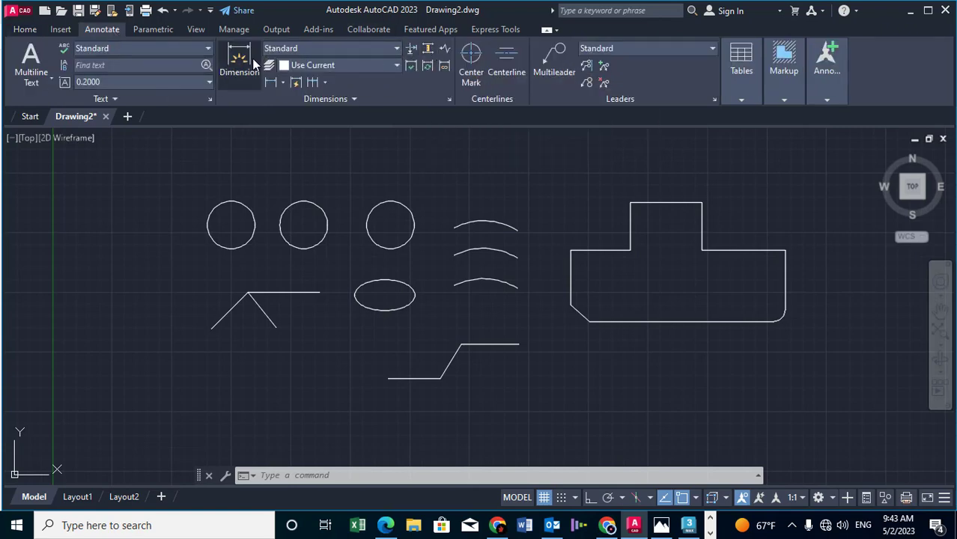
{"action": "left_click", "coordinate": [22, 30]}
{"action": "type", "text": "DI"}
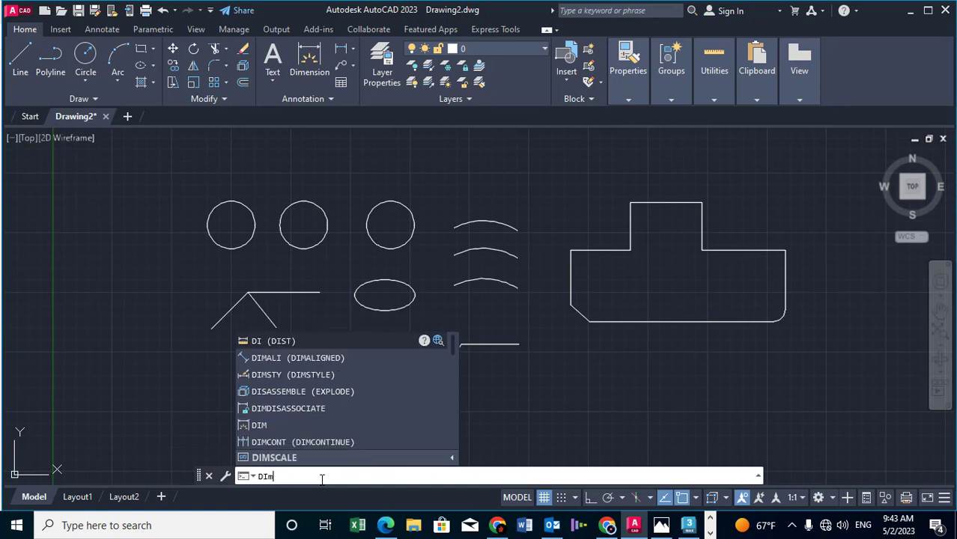
{"action": "type", "text": "m"}
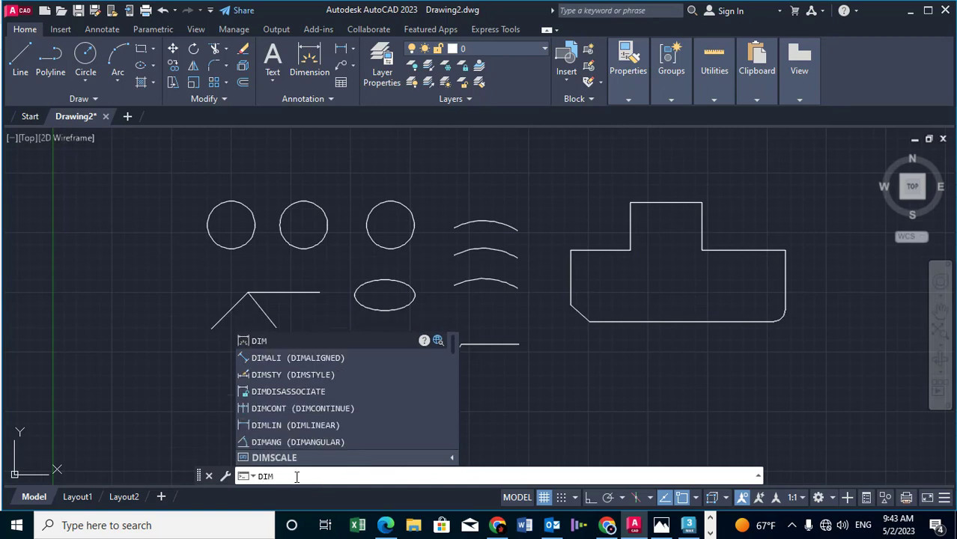
{"action": "key", "text": "Return"}
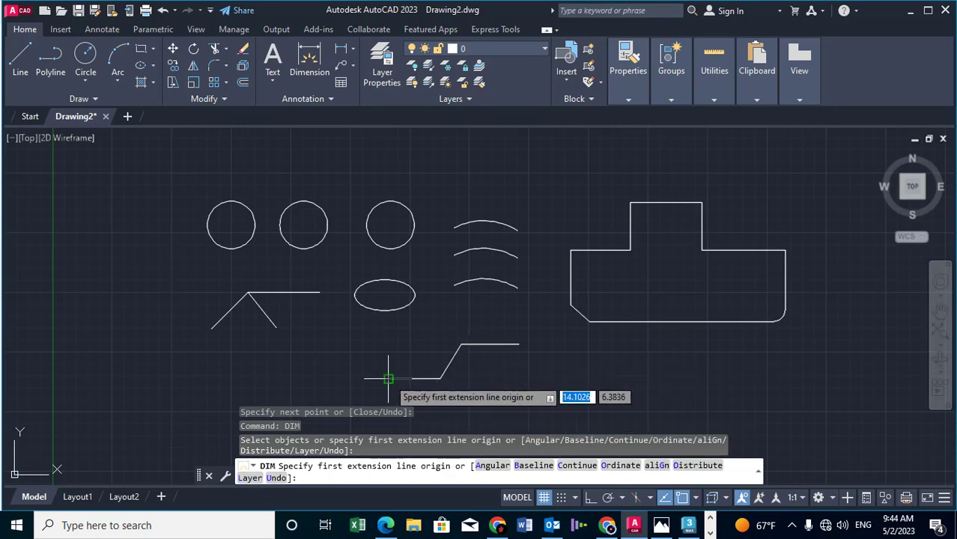
{"action": "left_click", "coordinate": [388, 379]}
{"action": "left_click", "coordinate": [440, 379]}
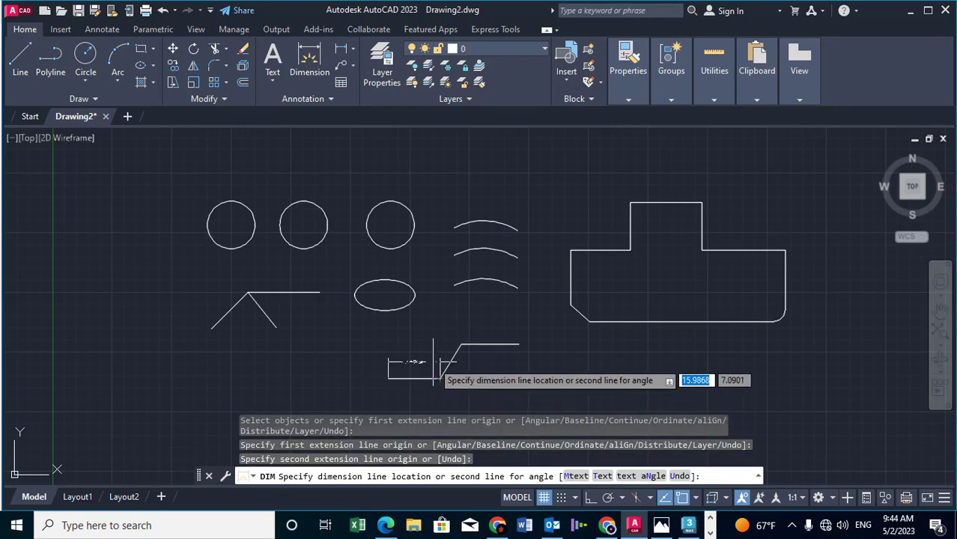
{"action": "scroll", "coordinate": [434, 362], "scroll_direction": "up", "scroll_amount": 4}
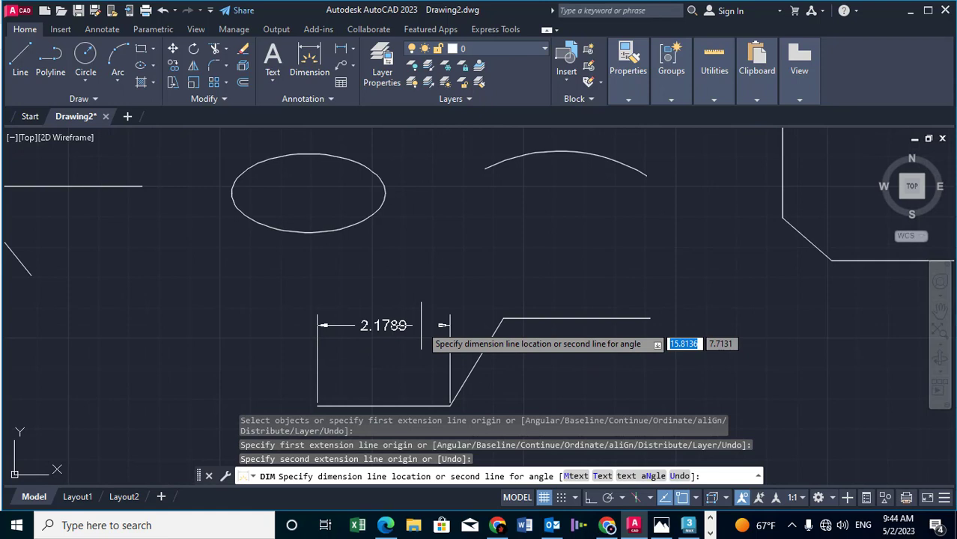
{"action": "middle_click_drag", "start_coordinate": [442, 325], "coordinate": [441, 264]}
{"action": "left_click", "coordinate": [416, 392]}
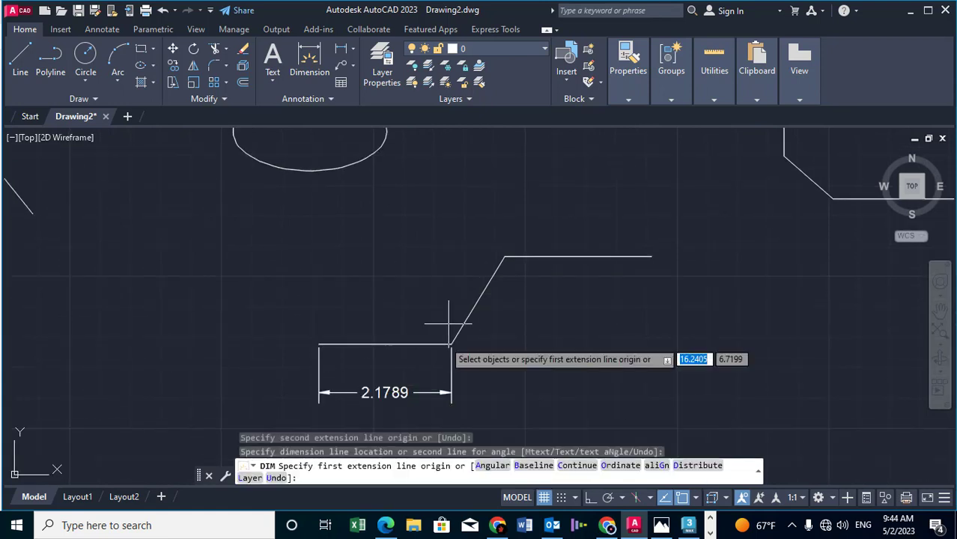
- Add the 1.6902 slant and 2.4145 top dimensions, then end the DIM command
{"action": "left_click", "coordinate": [452, 344]}
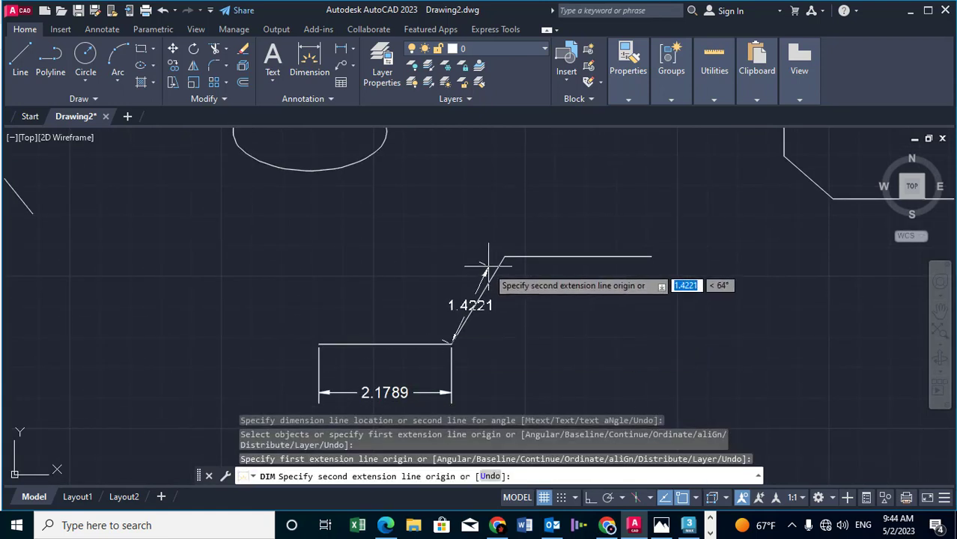
{"action": "left_click", "coordinate": [504, 256]}
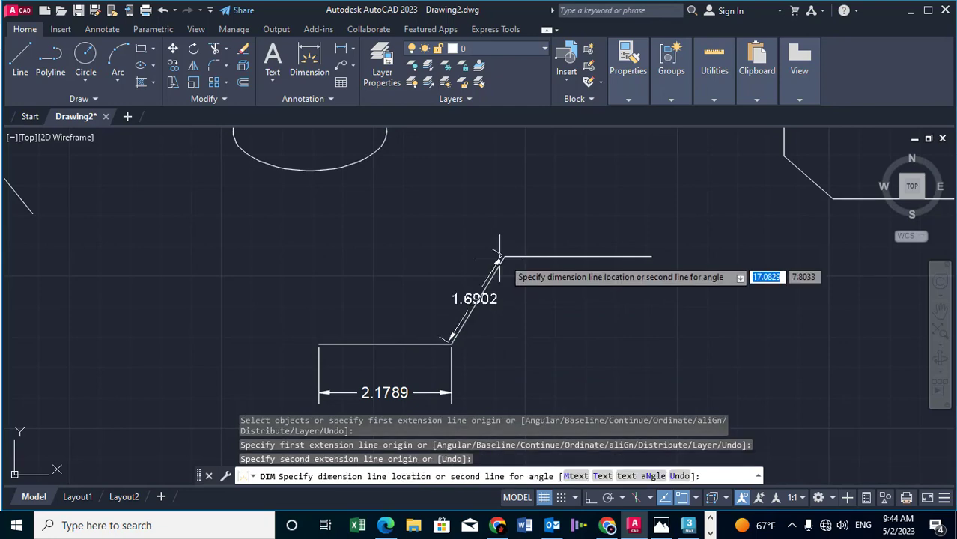
{"action": "left_click", "coordinate": [443, 235]}
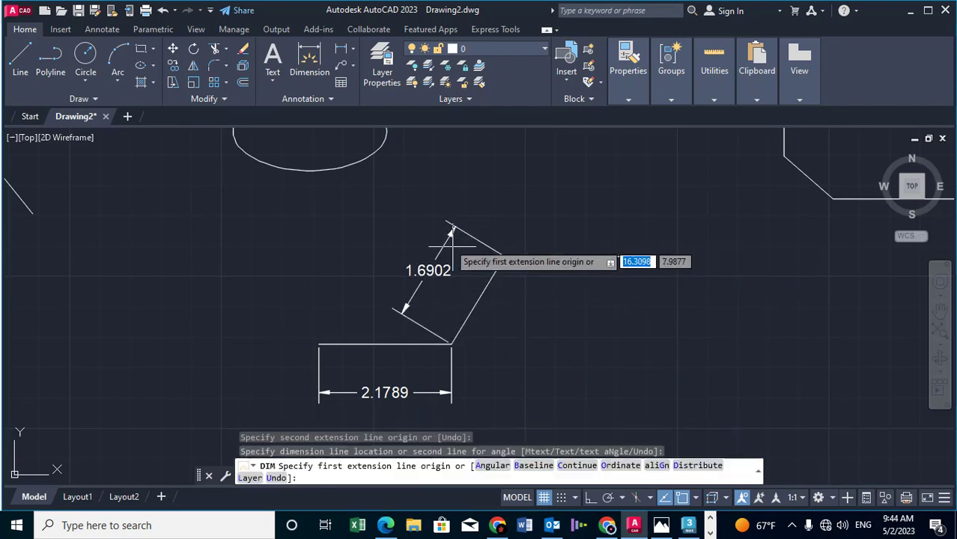
{"action": "left_click", "coordinate": [503, 256]}
{"action": "left_click", "coordinate": [652, 257]}
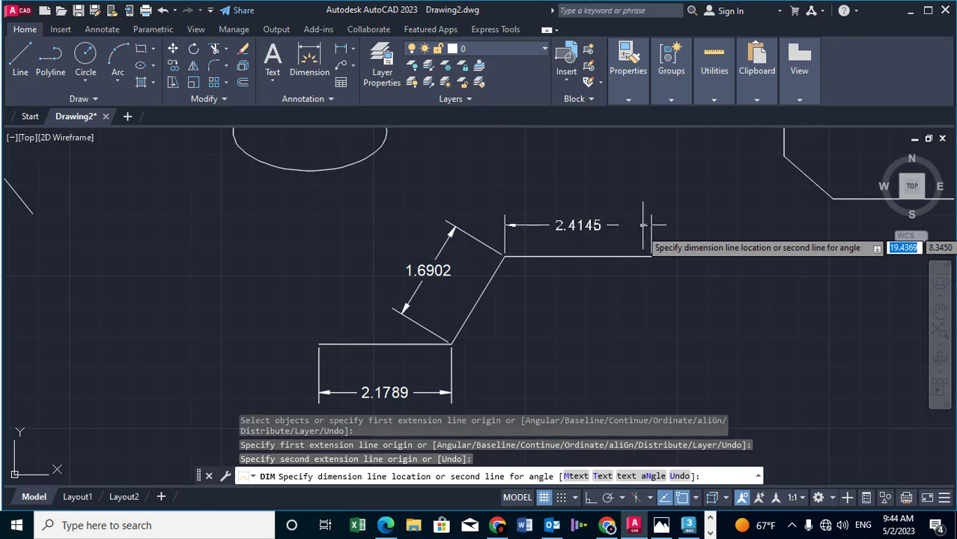
{"action": "left_click", "coordinate": [643, 218]}
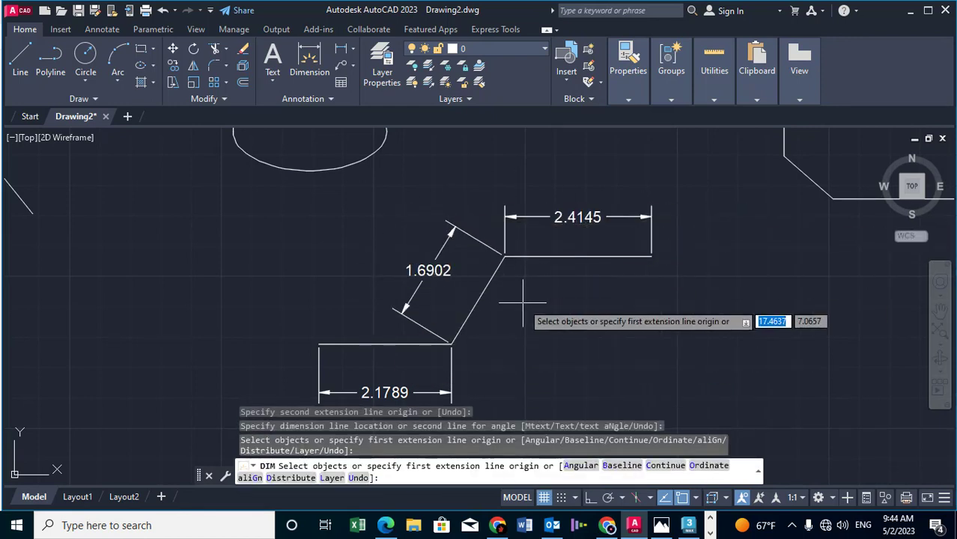
{"action": "scroll", "coordinate": [524, 300], "scroll_direction": "down", "scroll_amount": 2}
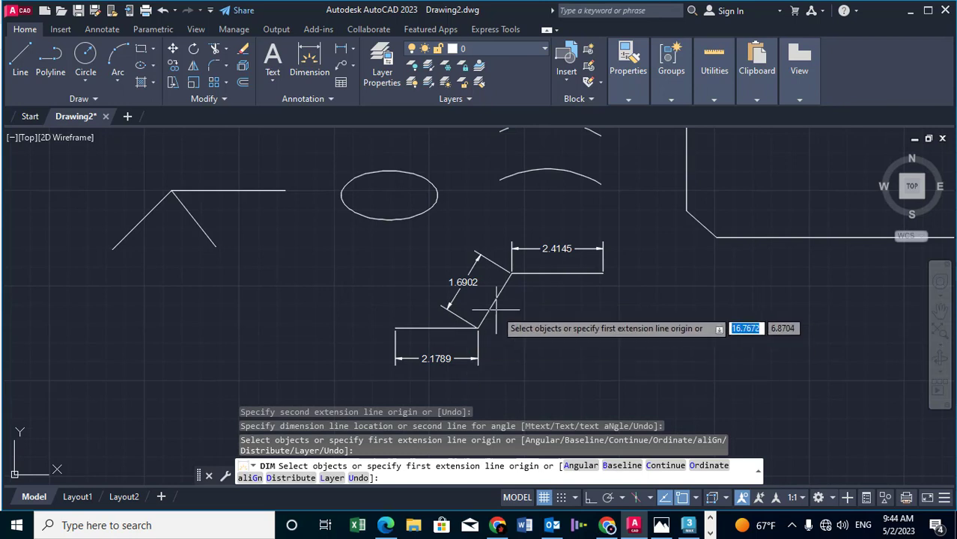
{"action": "key", "text": "Return"}
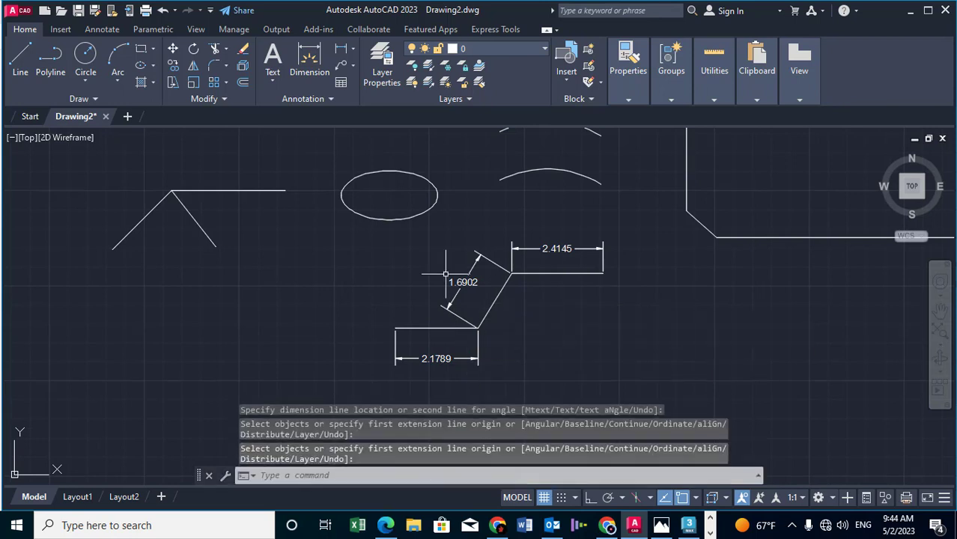
- Place a 2.5000 linear dimension above the part, from the base's top-left corner to the raised block
{"action": "middle_click_drag", "start_coordinate": [446, 274], "coordinate": [420, 294]}
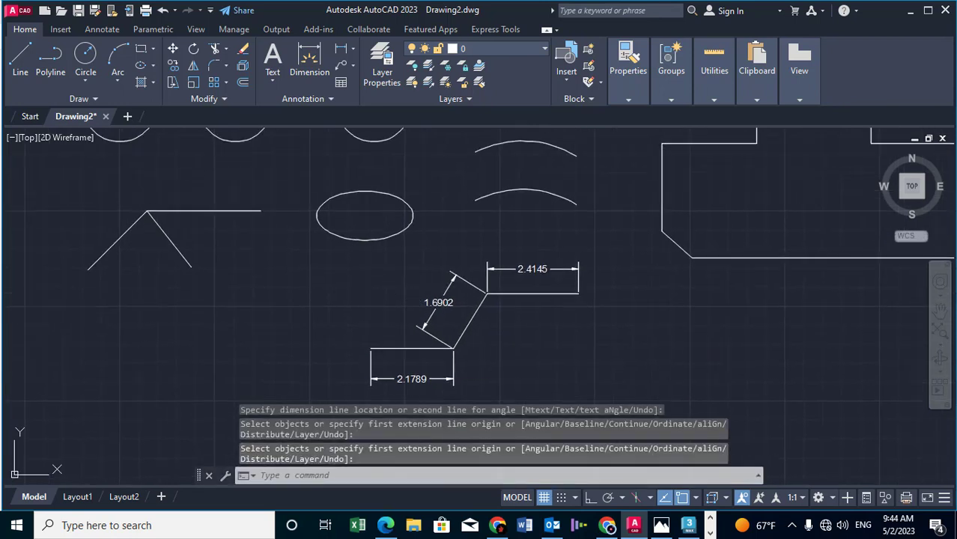
{"action": "left_click", "coordinate": [307, 70]}
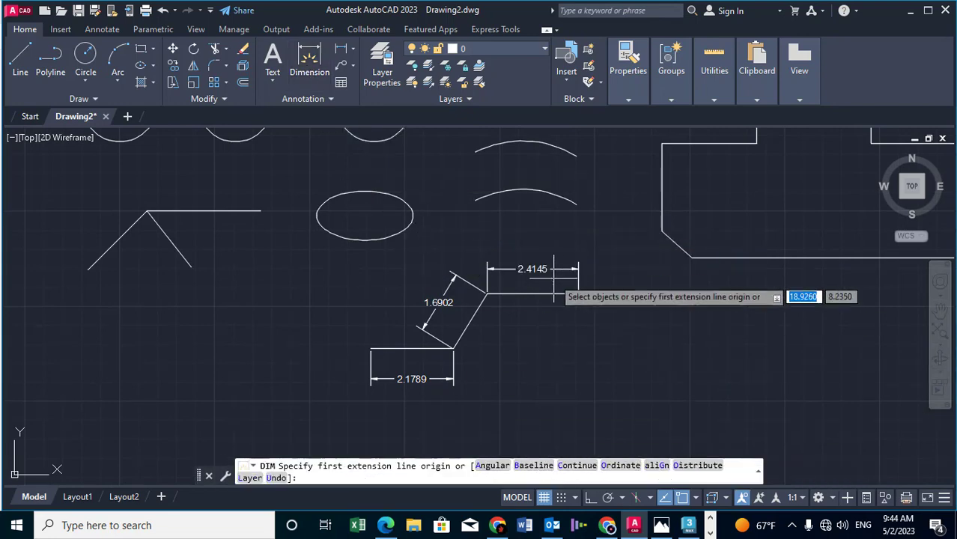
{"action": "middle_click_drag", "start_coordinate": [542, 274], "coordinate": [482, 273]}
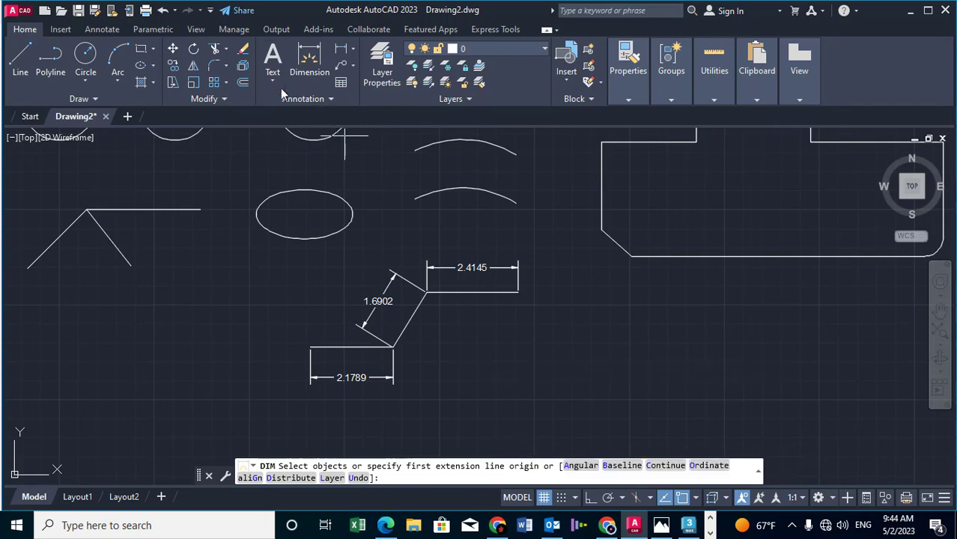
{"action": "left_click", "coordinate": [355, 50]}
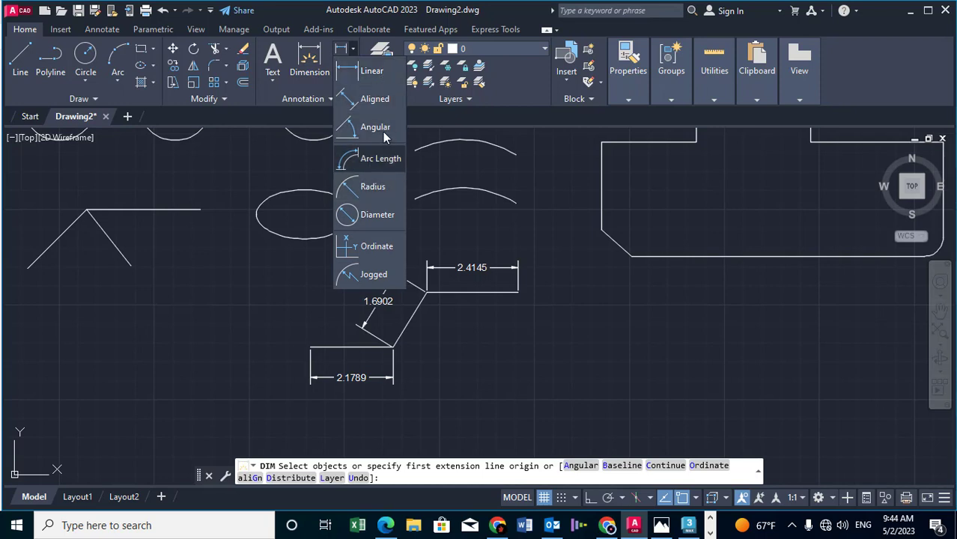
{"action": "left_click", "coordinate": [377, 78]}
{"action": "mouse_move", "coordinate": [556, 182]}
{"action": "middle_mouse_down"}
{"action": "mouse_move", "coordinate": [349, 263]}
{"action": "mouse_move", "coordinate": [325, 297]}
{"action": "mouse_move", "coordinate": [341, 286]}
{"action": "middle_mouse_up"}
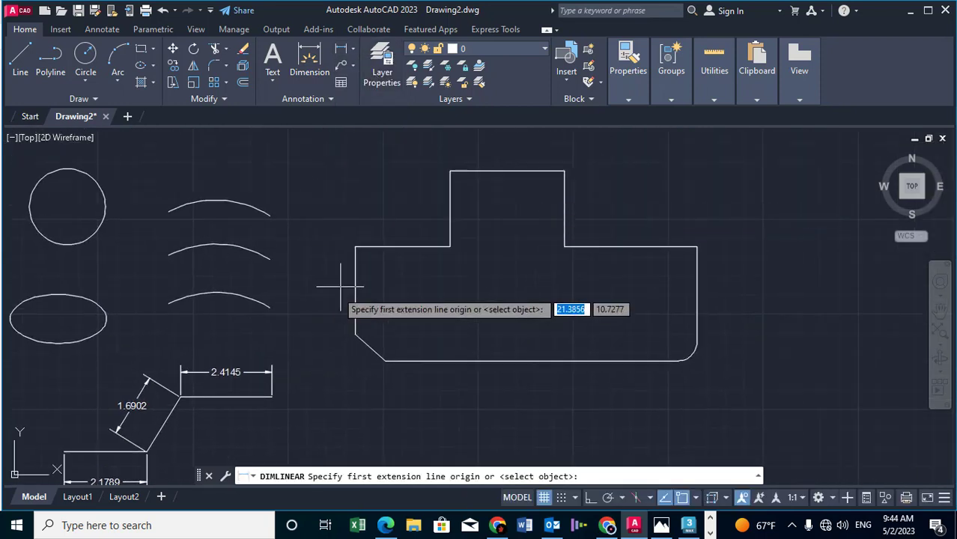
{"action": "left_click", "coordinate": [355, 247]}
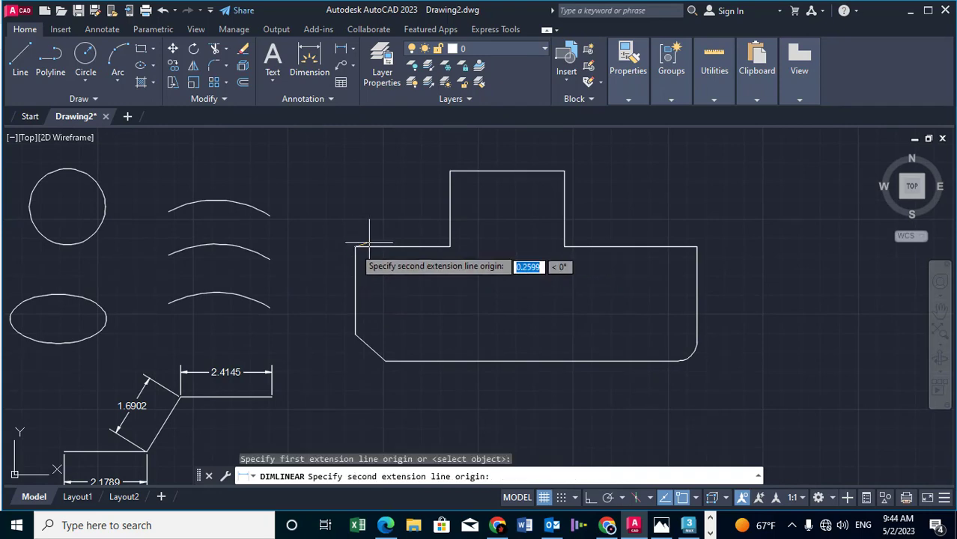
{"action": "left_click", "coordinate": [450, 247]}
{"action": "middle_click_drag", "start_coordinate": [419, 145], "coordinate": [393, 217]}
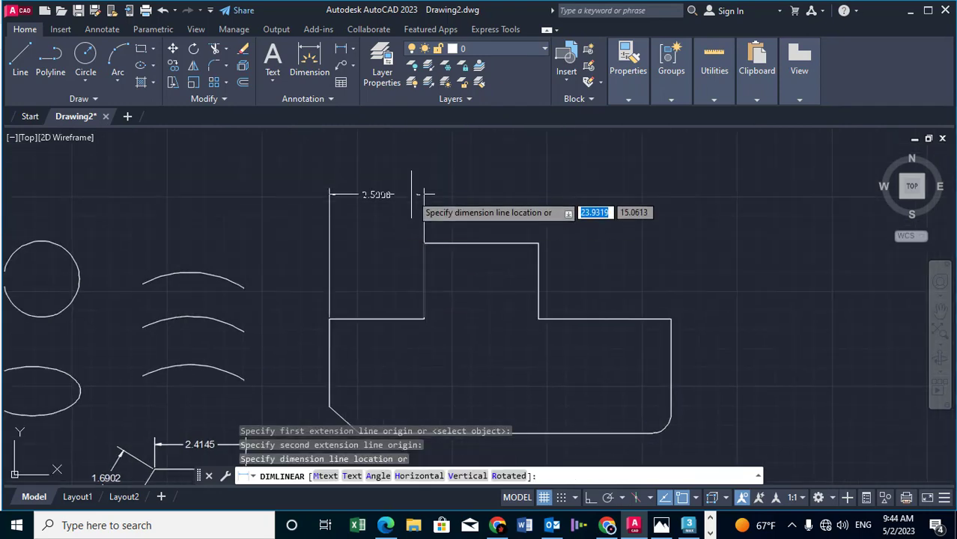
{"action": "left_click", "coordinate": [411, 194]}
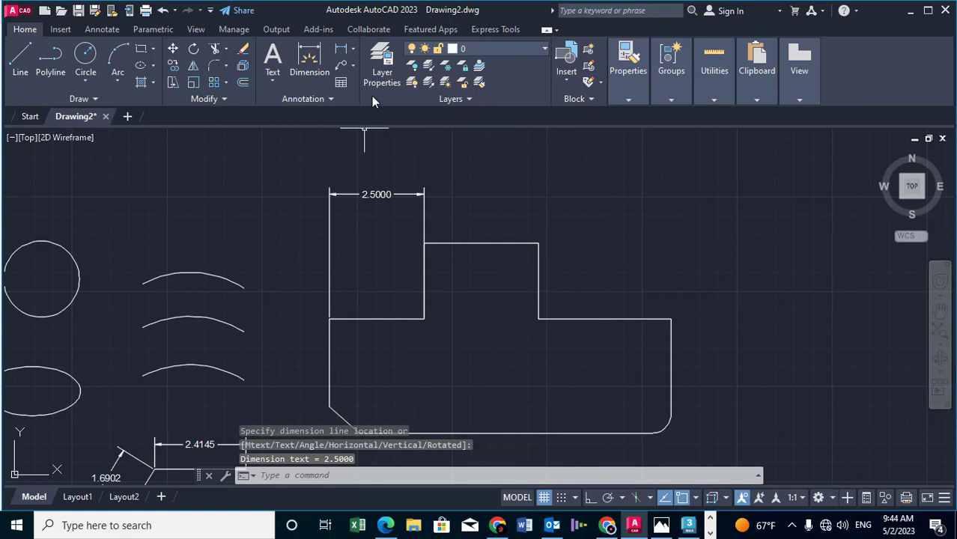
{"action": "left_click", "coordinate": [354, 52]}
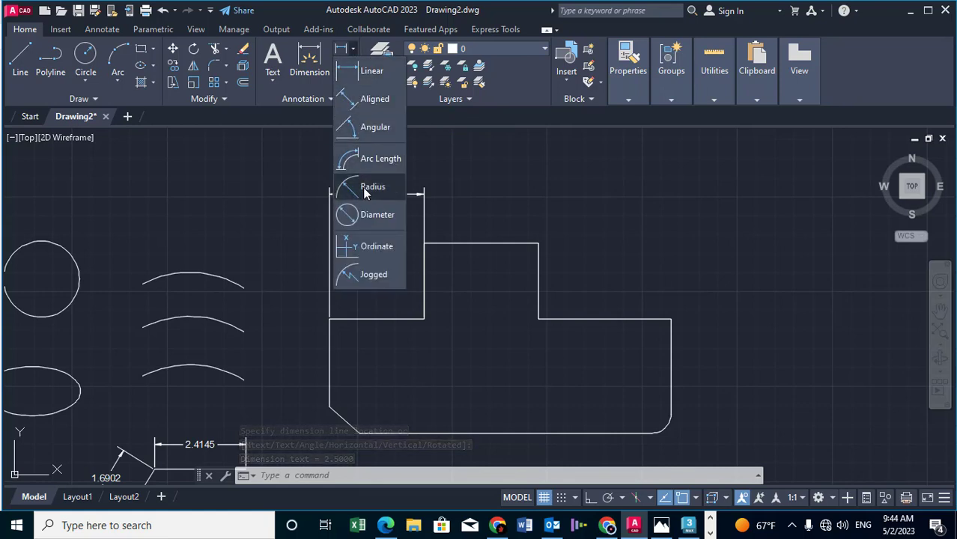
- Add a 3.5000 aligned dimension above the right ledge, from the raised block to the base's right corner
{"action": "left_click", "coordinate": [366, 98]}
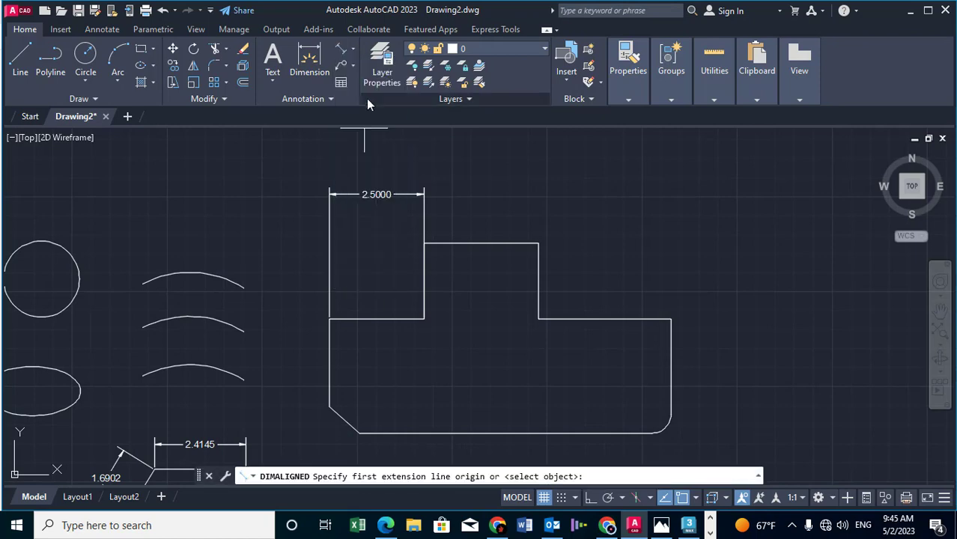
{"action": "mouse_move", "coordinate": [382, 302]}
{"action": "middle_mouse_down"}
{"action": "mouse_move", "coordinate": [428, 274]}
{"action": "mouse_move", "coordinate": [401, 248]}
{"action": "middle_mouse_up"}
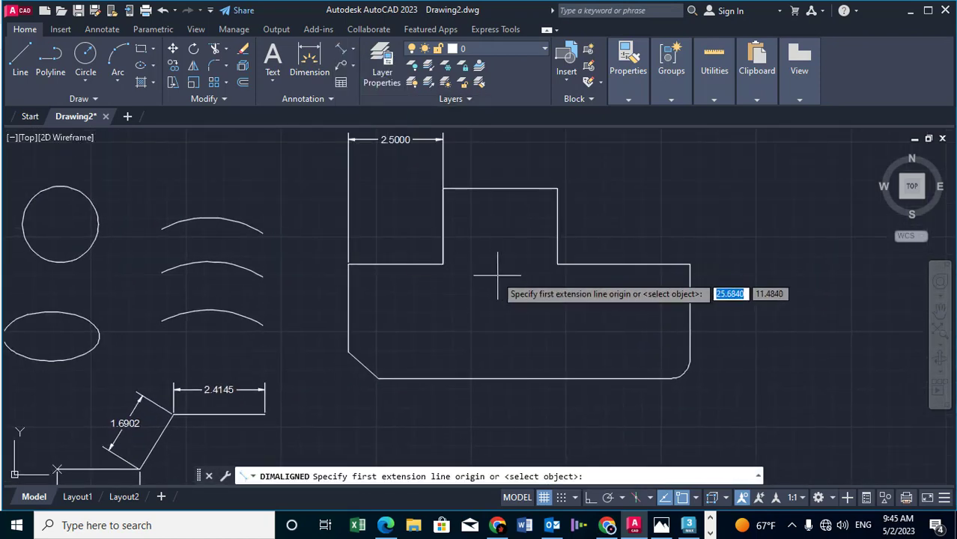
{"action": "left_click", "coordinate": [558, 264]}
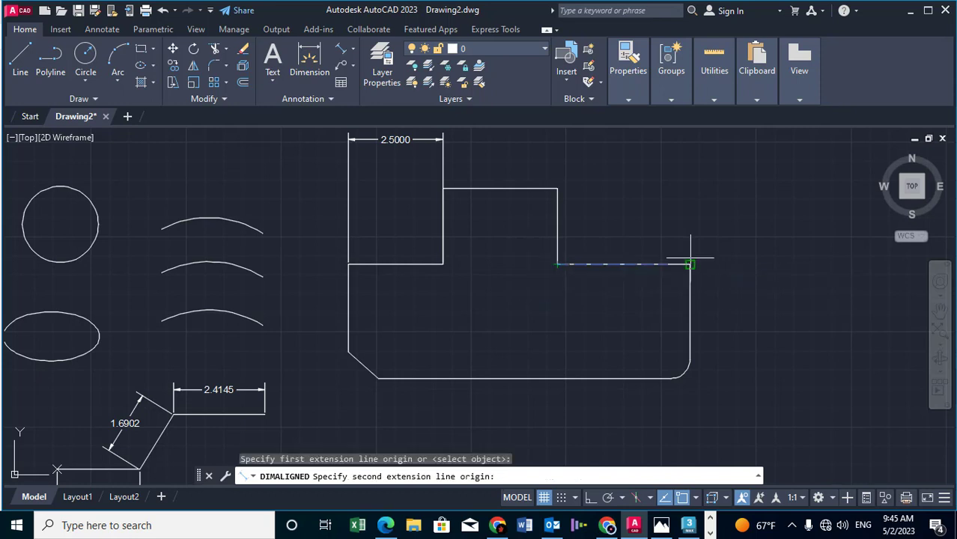
{"action": "left_click", "coordinate": [689, 265]}
{"action": "middle_click_drag", "start_coordinate": [603, 199], "coordinate": [605, 238]}
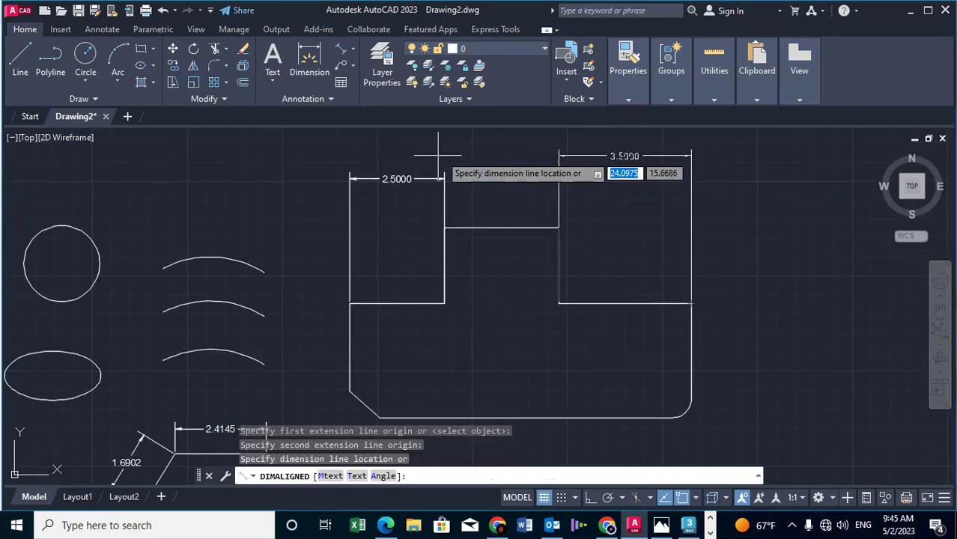
{"action": "left_click", "coordinate": [379, 179]}
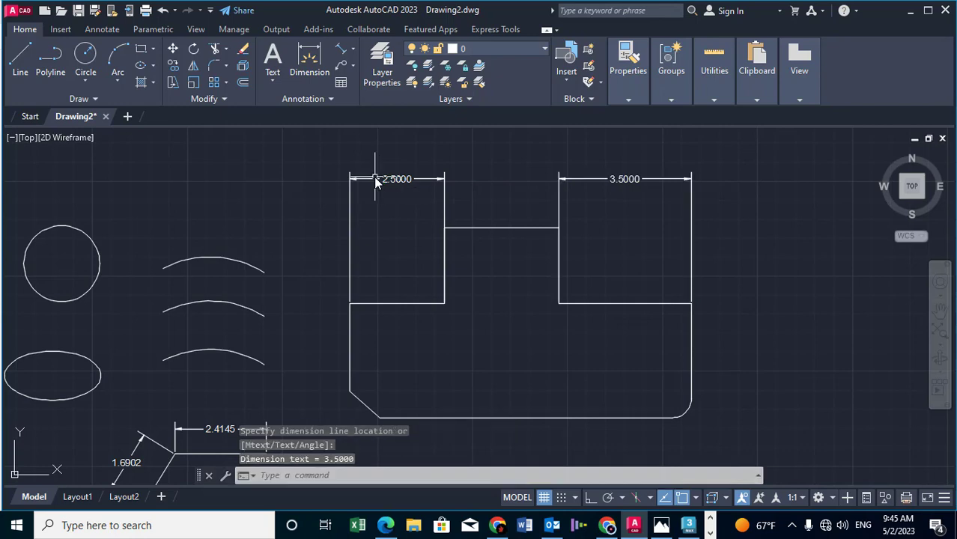
{"action": "middle_click_drag", "start_coordinate": [362, 326], "coordinate": [546, 138]}
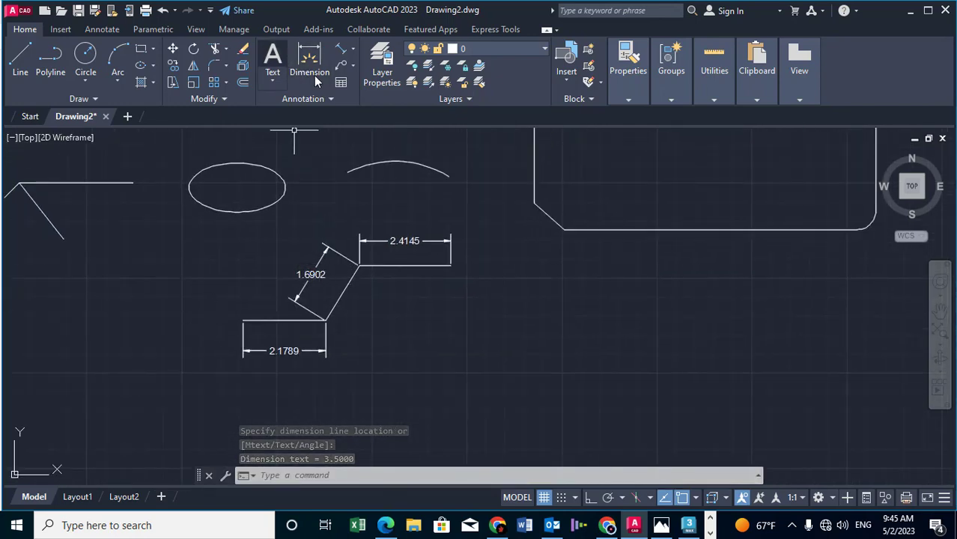
- Add a vertical 1.4410 linear dimension across the slanted edge's endpoints
{"action": "left_click", "coordinate": [351, 50]}
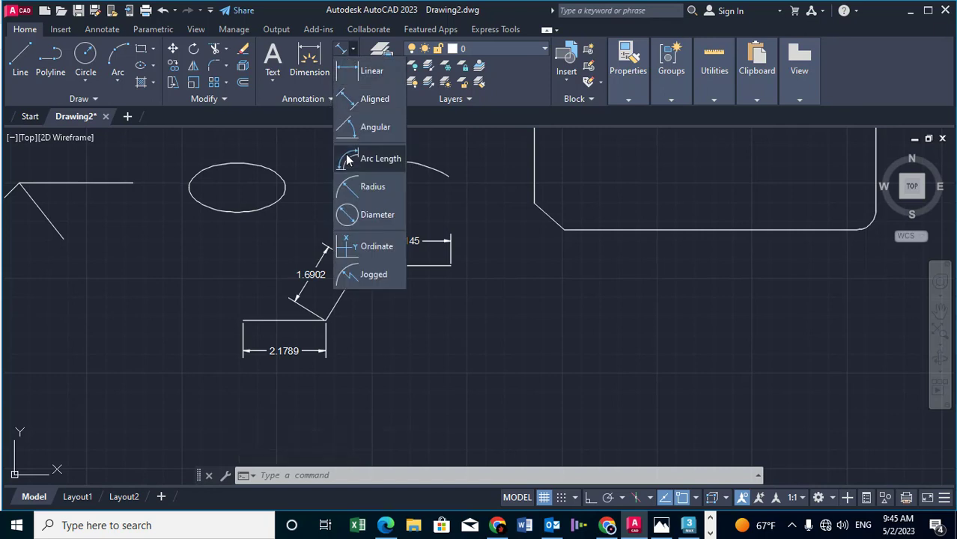
{"action": "left_click", "coordinate": [368, 72]}
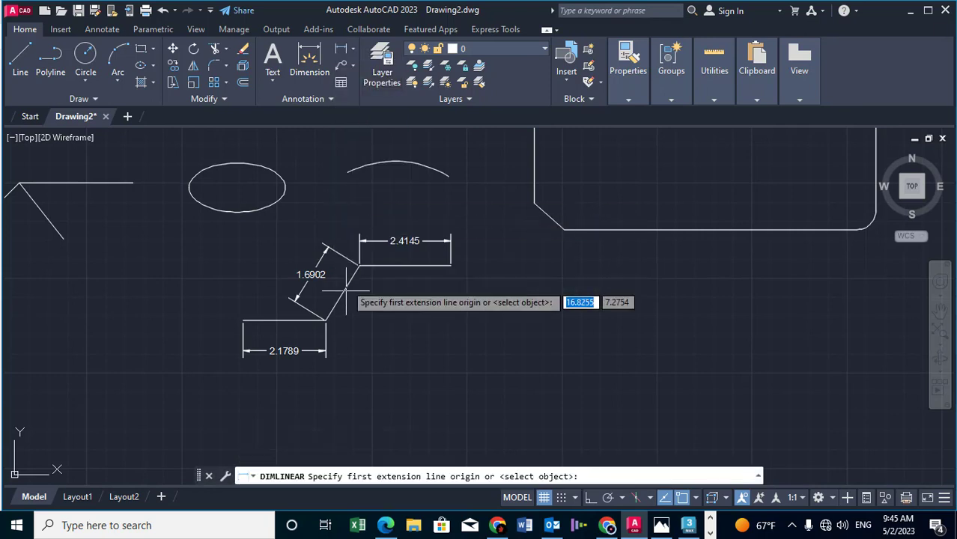
{"action": "scroll", "coordinate": [318, 322], "scroll_direction": "up", "scroll_amount": 4}
{"action": "left_click", "coordinate": [305, 320]}
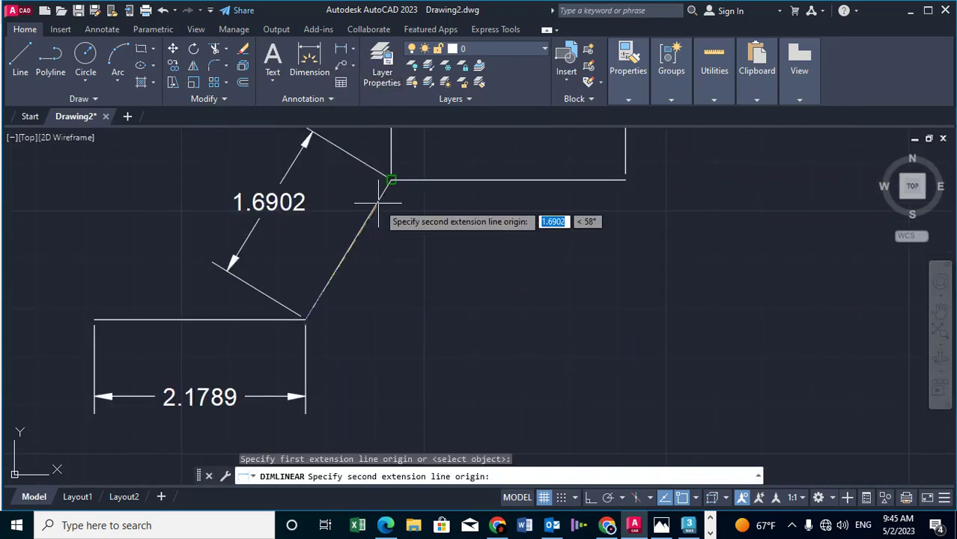
{"action": "left_click", "coordinate": [391, 180]}
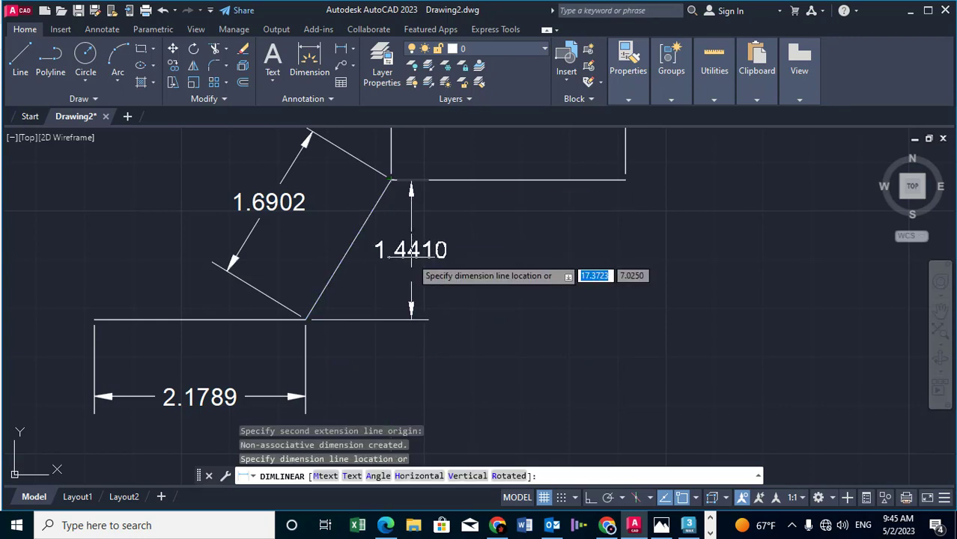
{"action": "left_click", "coordinate": [410, 250]}
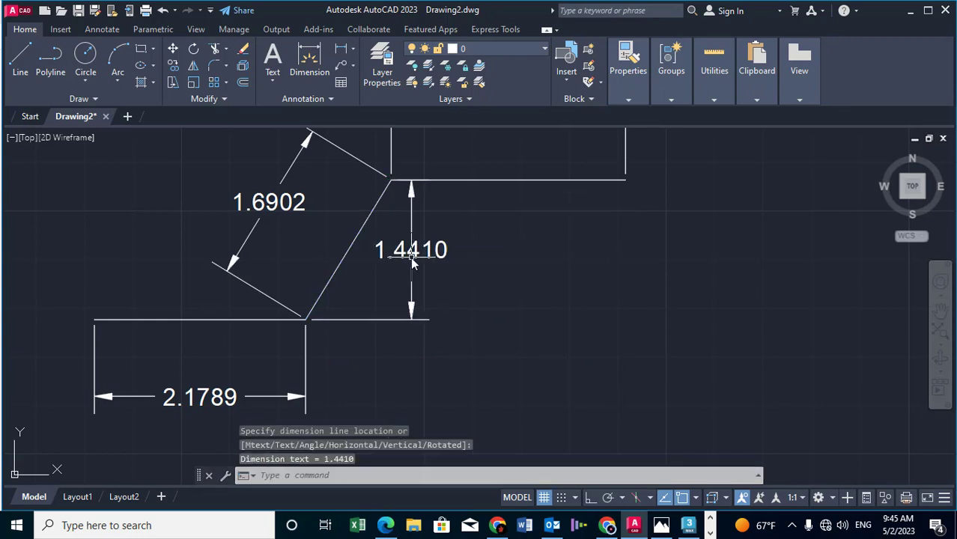
- Add a horizontal 0.8834 linear dimension for the slanted edge, next to 2.1789
{"action": "left_click", "coordinate": [354, 49]}
{"action": "left_click", "coordinate": [365, 72]}
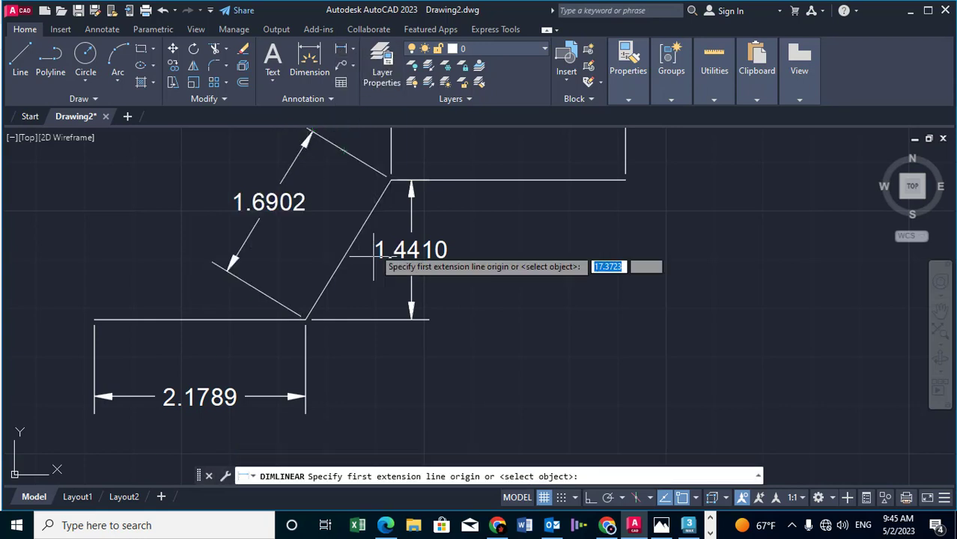
{"action": "left_click", "coordinate": [305, 320]}
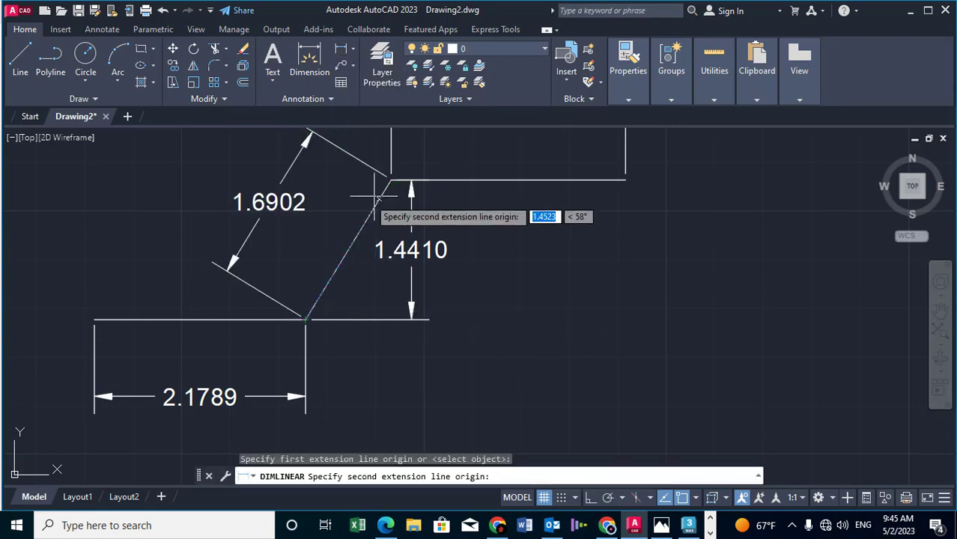
{"action": "left_click", "coordinate": [390, 179]}
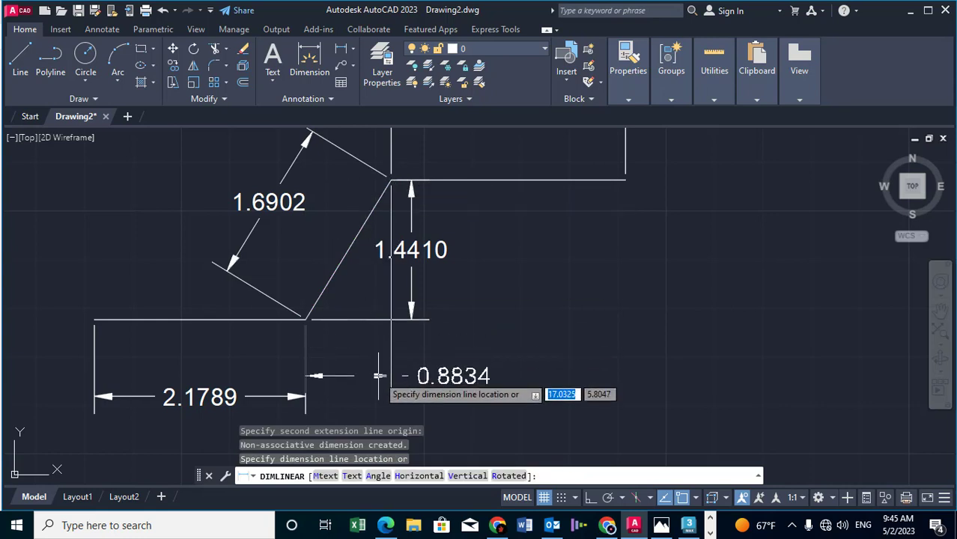
{"action": "middle_click_drag", "start_coordinate": [381, 356], "coordinate": [389, 248]}
{"action": "left_click", "coordinate": [314, 288]}
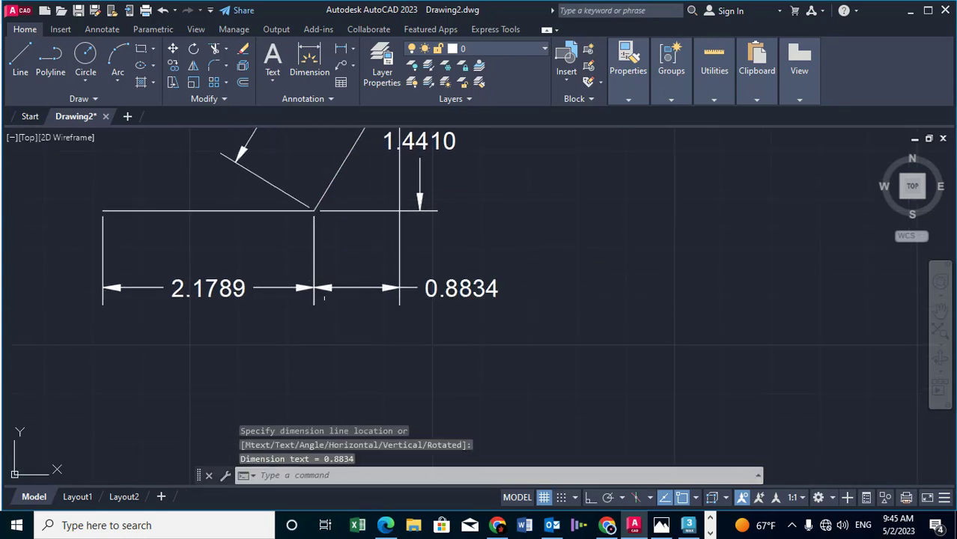
{"action": "middle_click_drag", "start_coordinate": [356, 277], "coordinate": [363, 356]}
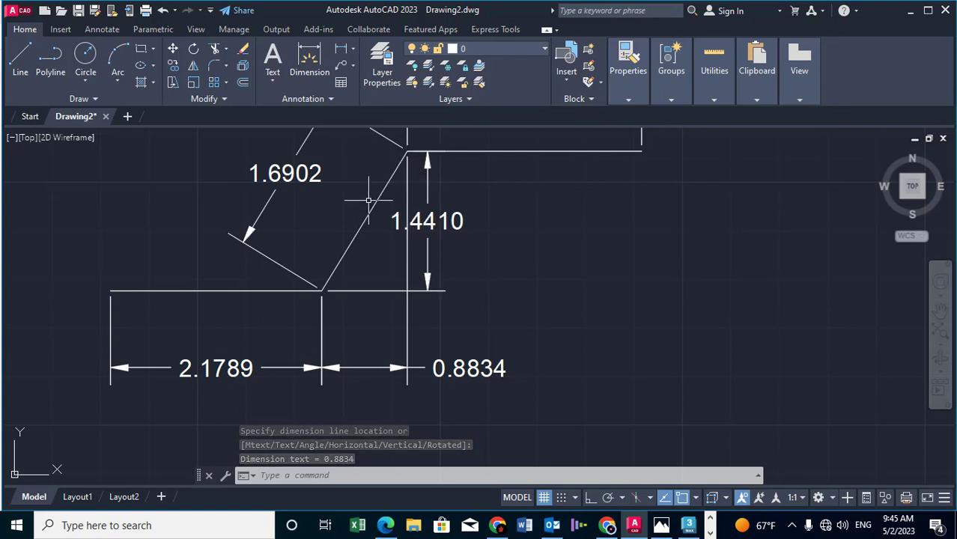
{"action": "scroll", "coordinate": [410, 344], "scroll_direction": "down", "scroll_amount": 3}
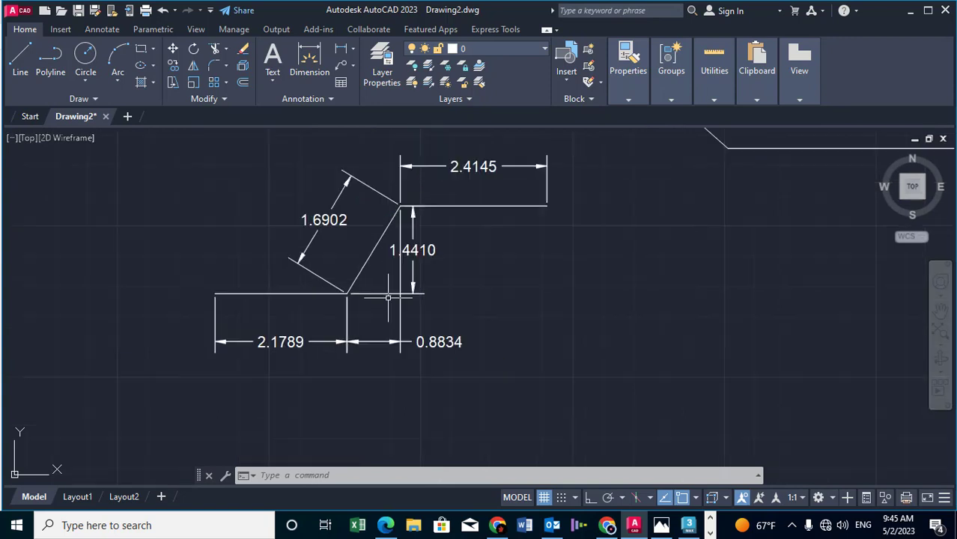
{"action": "scroll", "coordinate": [395, 273], "scroll_direction": "down", "scroll_amount": 1}
{"action": "middle_click_drag", "start_coordinate": [507, 256], "coordinate": [350, 374]}
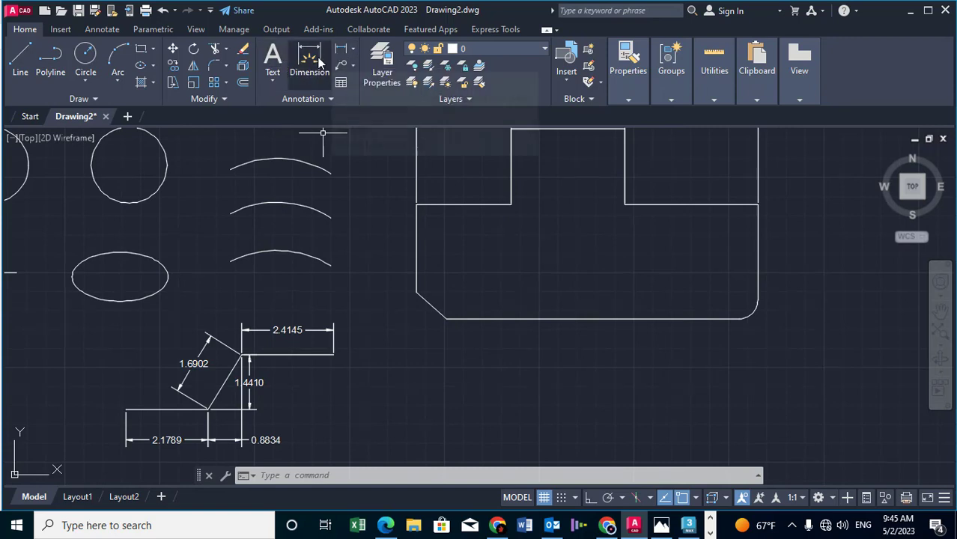
- Dimension the chamfer between its two endpoints with an aligned 1.0630 dimension placed outside it
{"action": "left_click", "coordinate": [354, 48]}
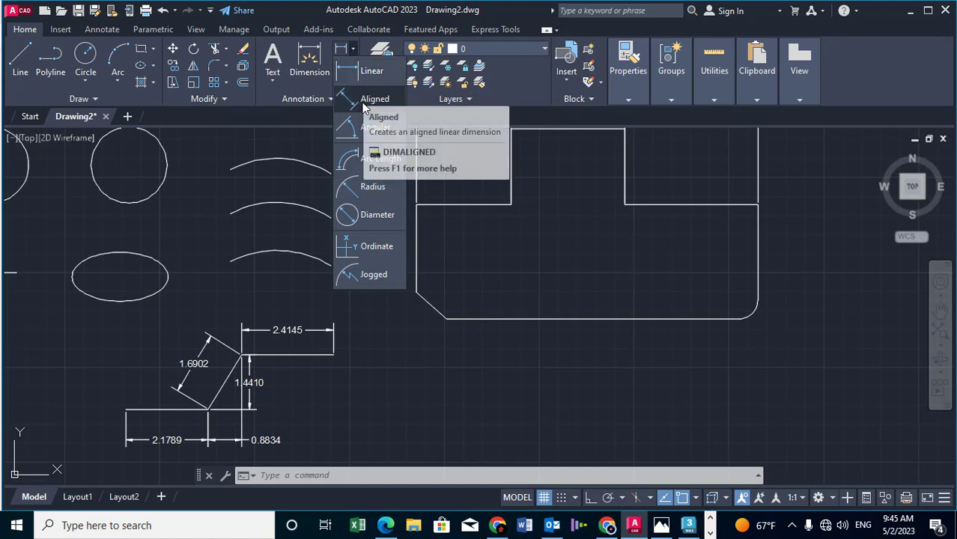
{"action": "left_click", "coordinate": [364, 99]}
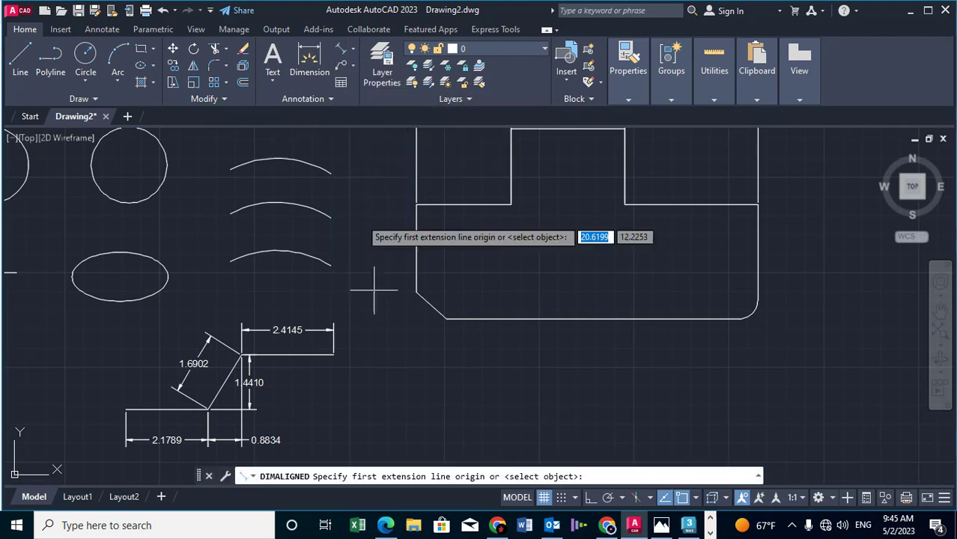
{"action": "left_click", "coordinate": [446, 320]}
{"action": "left_click", "coordinate": [416, 293]}
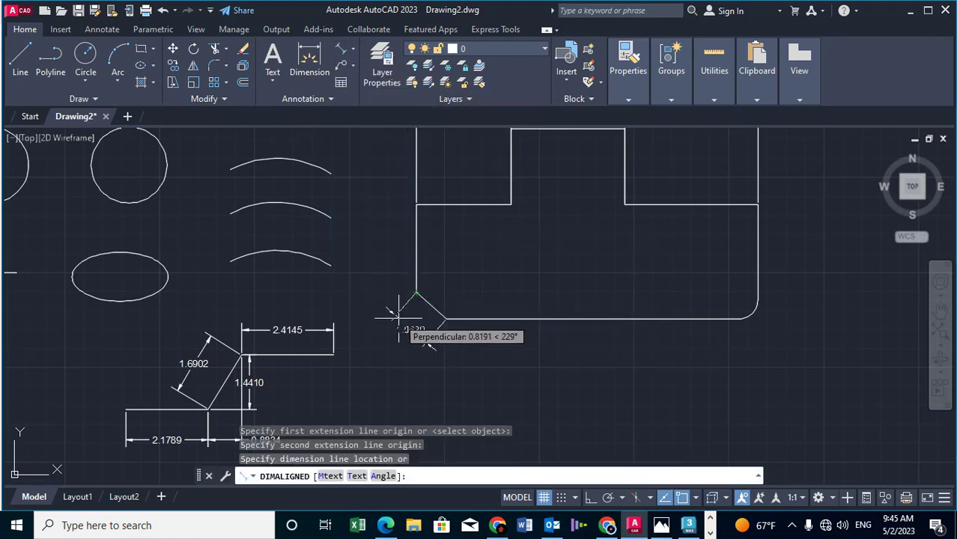
{"action": "scroll", "coordinate": [446, 292], "scroll_direction": "up", "scroll_amount": 2}
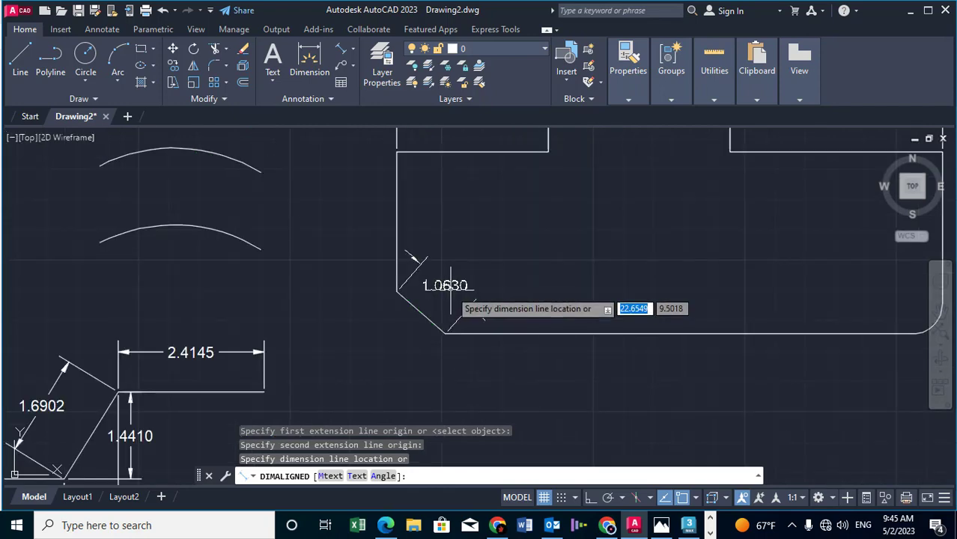
{"action": "left_click", "coordinate": [450, 292]}
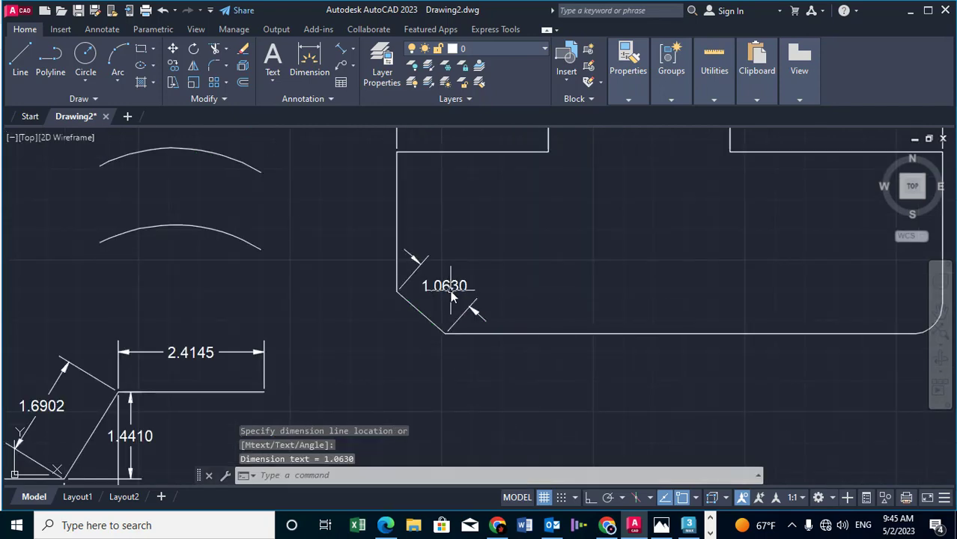
{"action": "left_click", "coordinate": [352, 51]}
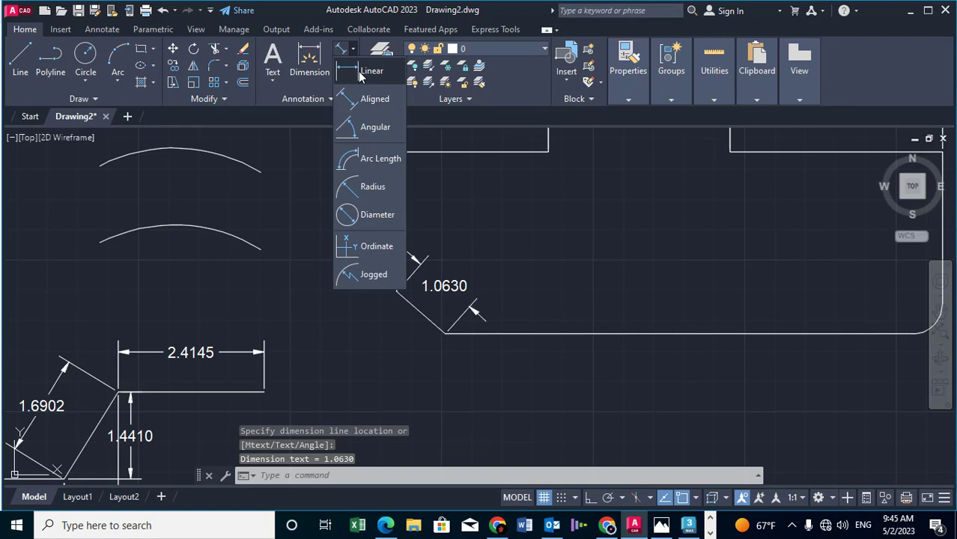
- Add a vertical 0.7000 linear dimension to the left of the chamfer
{"action": "left_click", "coordinate": [362, 75]}
{"action": "left_click", "coordinate": [445, 334]}
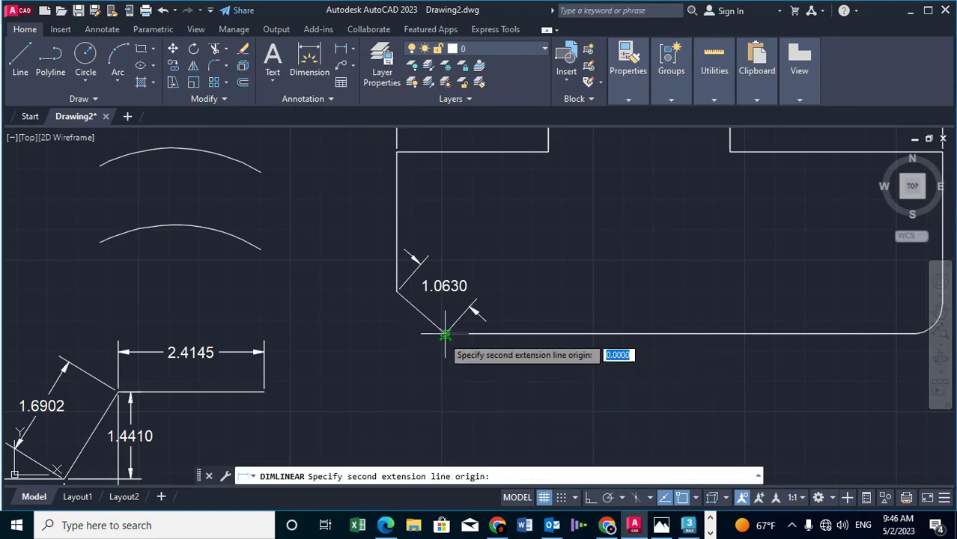
{"action": "left_click", "coordinate": [389, 295]}
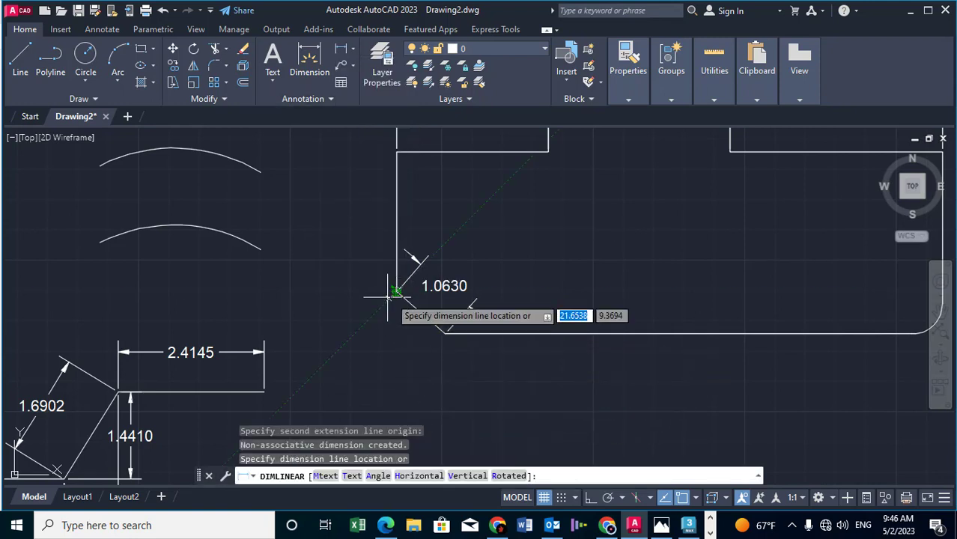
{"action": "left_click", "coordinate": [330, 313]}
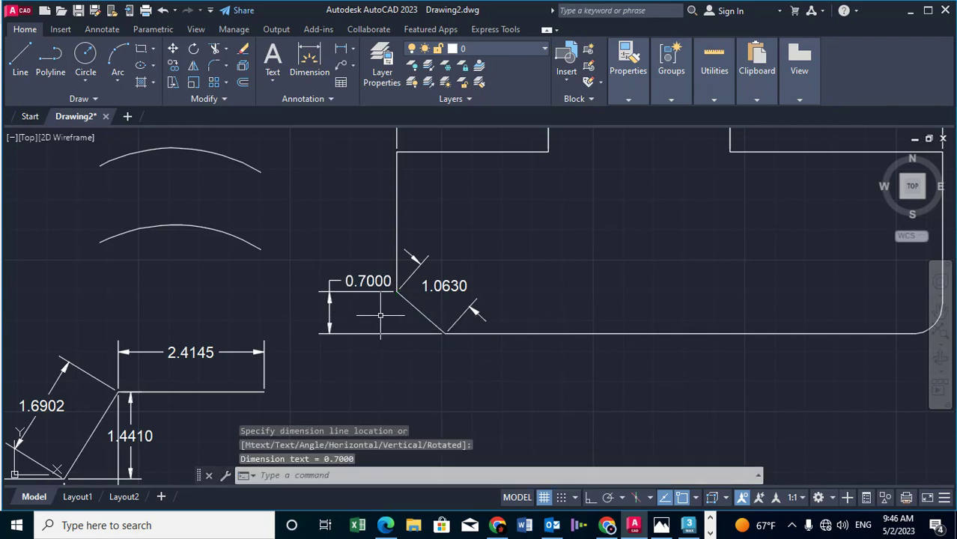
- Add a horizontal 0.8000 linear dimension below the chamfer
{"action": "left_click", "coordinate": [351, 51]}
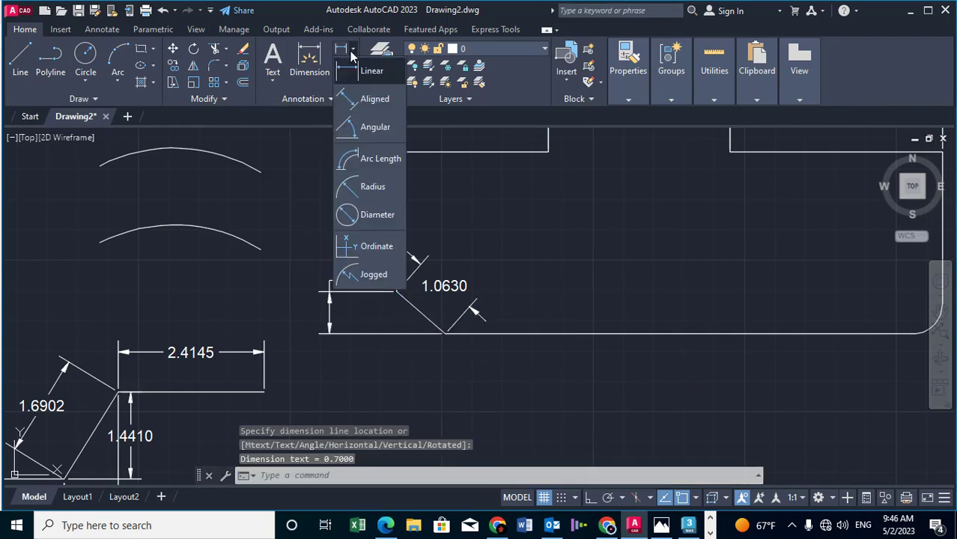
{"action": "left_click", "coordinate": [359, 72]}
{"action": "left_click", "coordinate": [397, 292]}
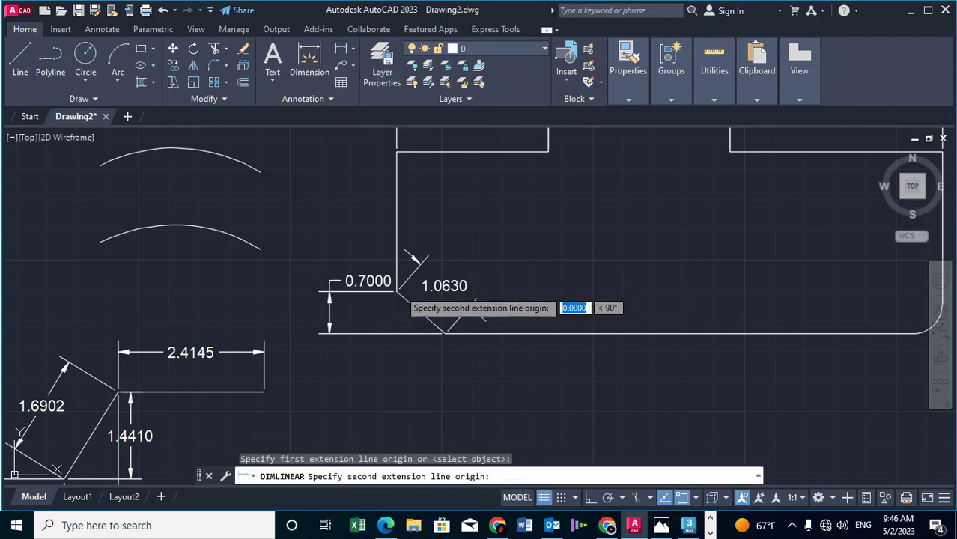
{"action": "scroll", "coordinate": [444, 335], "scroll_direction": "up", "scroll_amount": 4}
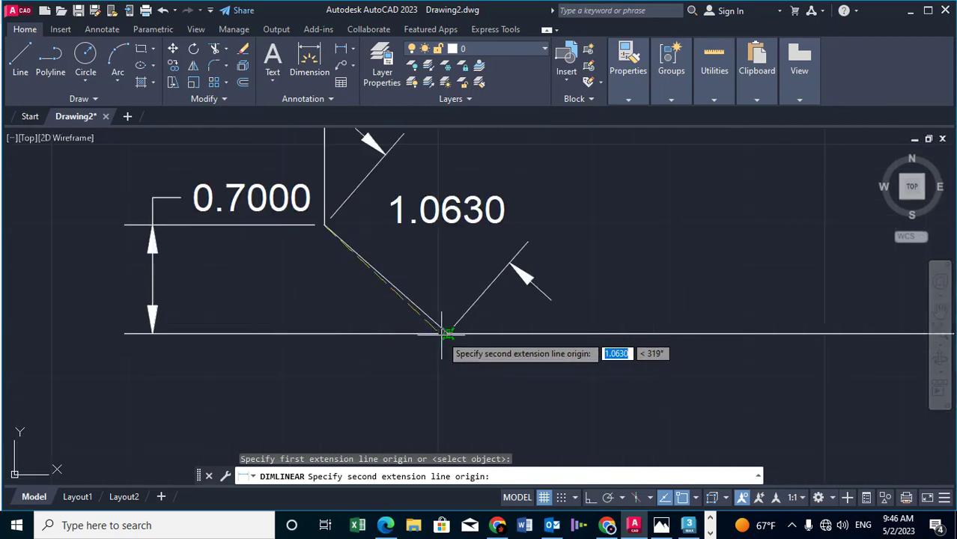
{"action": "left_click", "coordinate": [446, 334]}
{"action": "middle_click_drag", "start_coordinate": [378, 405], "coordinate": [381, 360]}
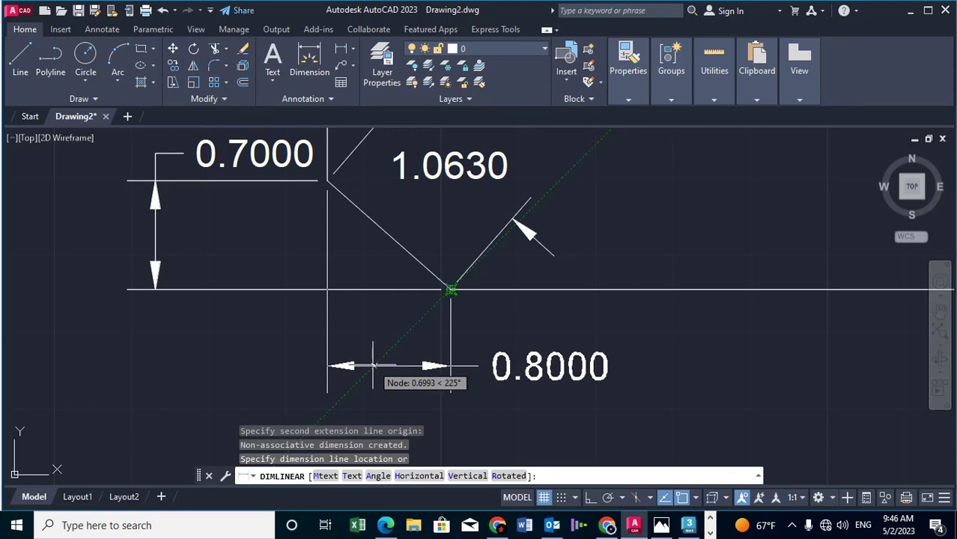
{"action": "left_click", "coordinate": [374, 363]}
{"action": "scroll", "coordinate": [374, 363], "scroll_direction": "down", "scroll_amount": 3}
{"action": "scroll", "coordinate": [379, 276], "scroll_direction": "down", "scroll_amount": 3}
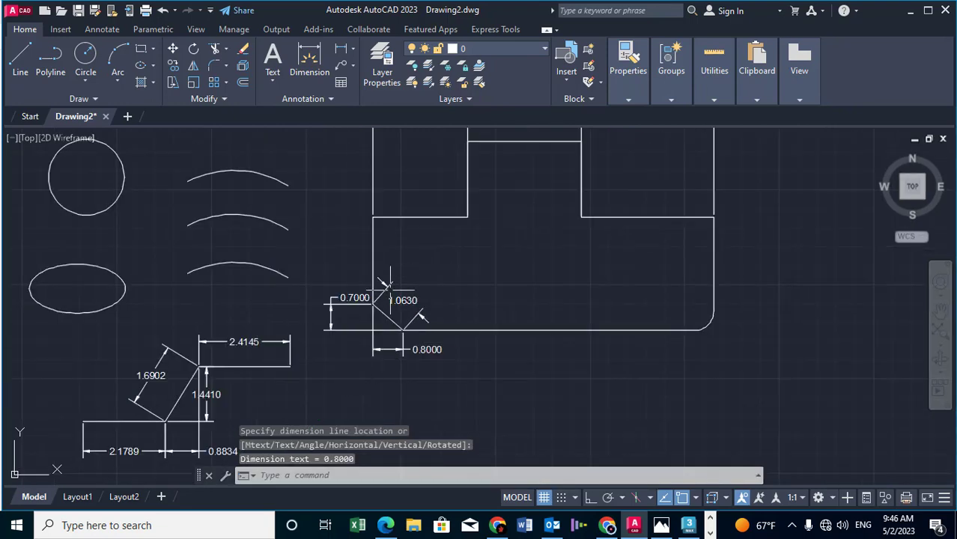
{"action": "middle_click_drag", "start_coordinate": [420, 318], "coordinate": [532, 276]}
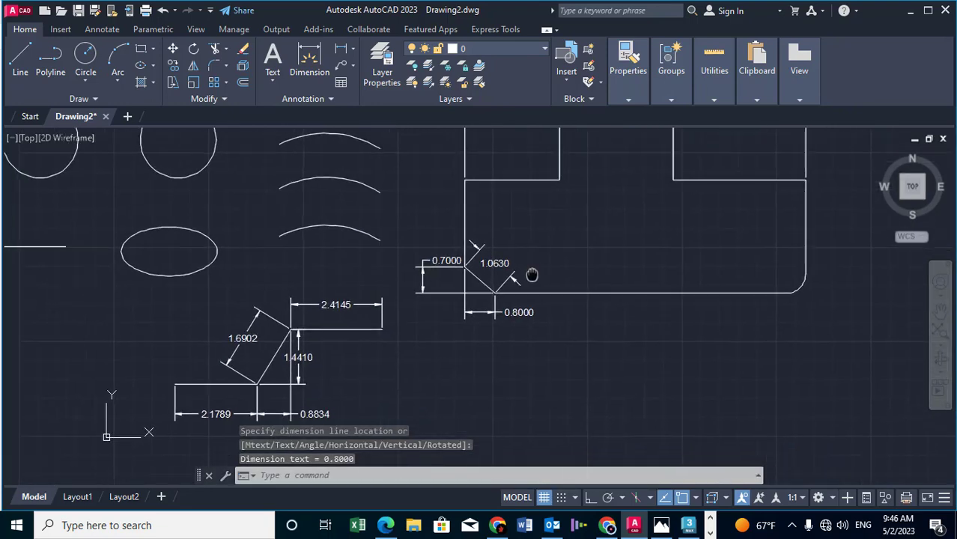
{"action": "scroll", "coordinate": [442, 262], "scroll_direction": "down", "scroll_amount": 4}
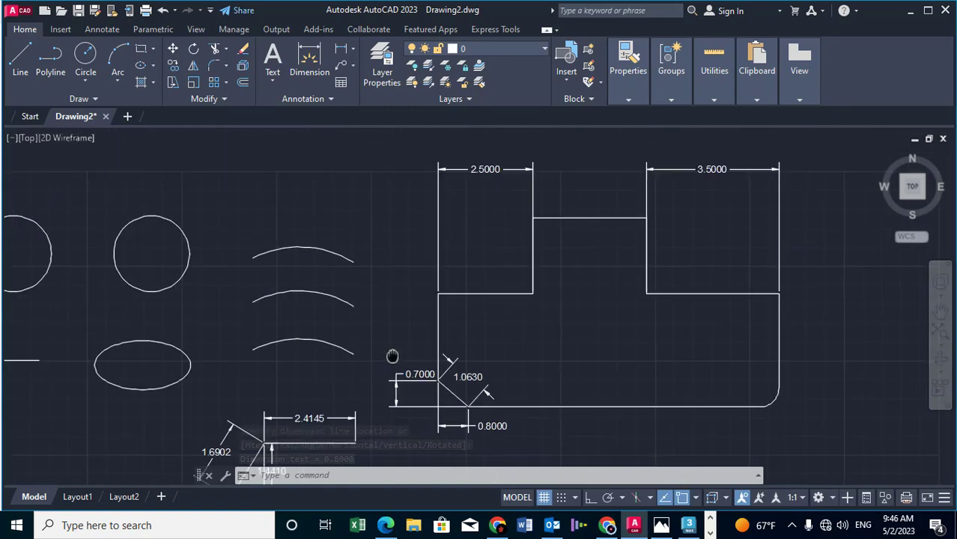
{"action": "left_click", "coordinate": [762, 150]}
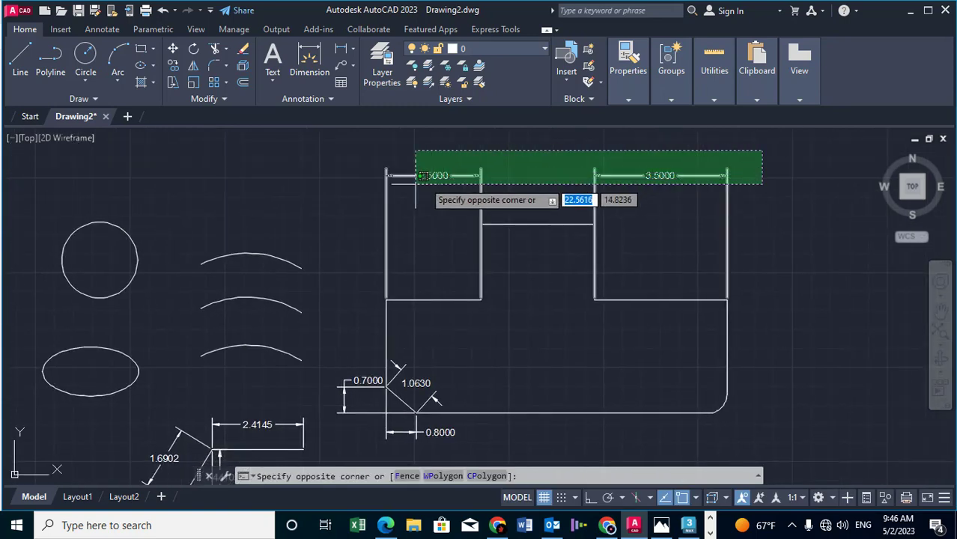
{"action": "left_click", "coordinate": [363, 182]}
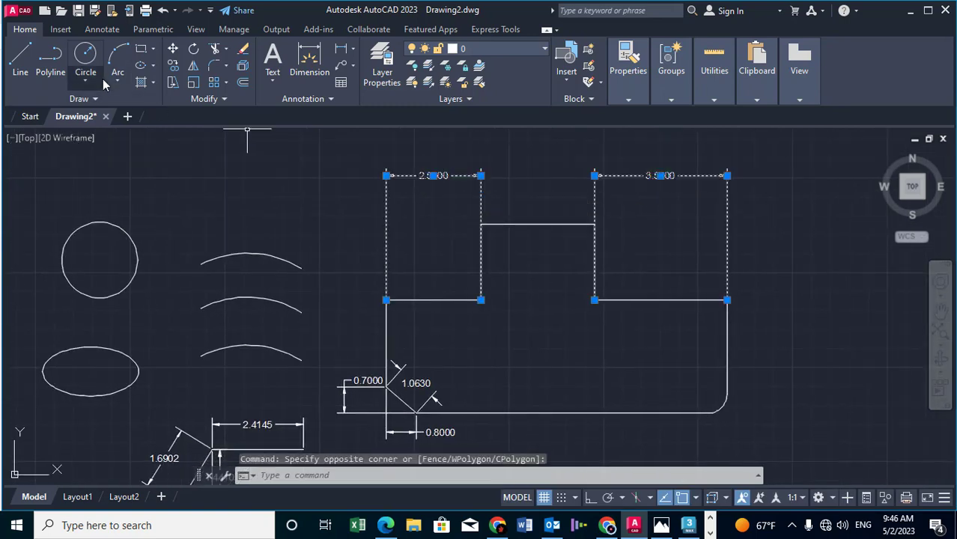
{"action": "key", "text": "Delete"}
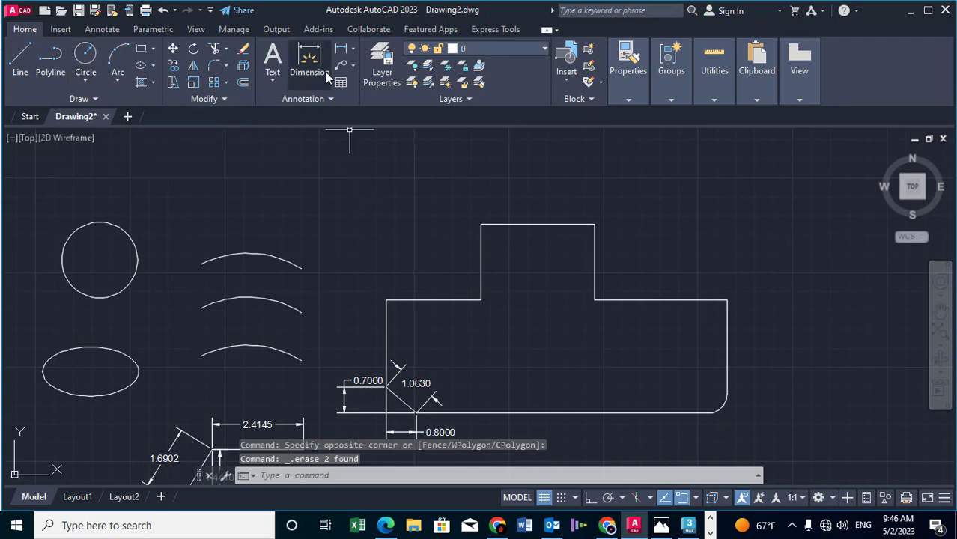
{"action": "left_click", "coordinate": [322, 69]}
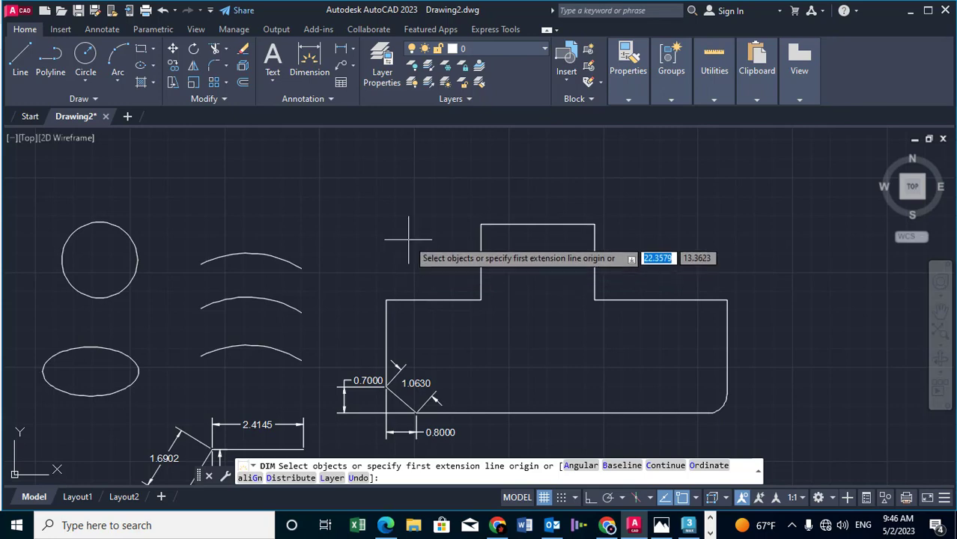
{"action": "key", "text": "Return"}
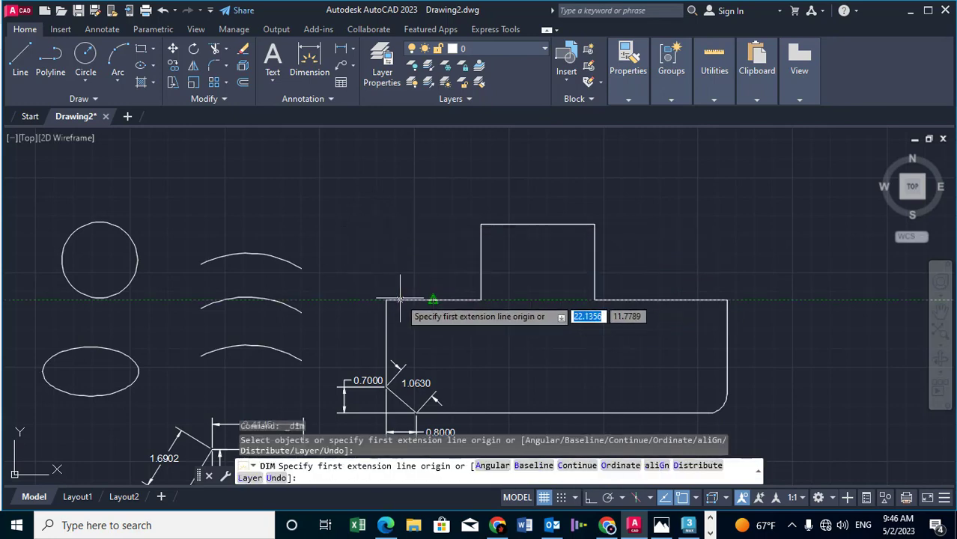
{"action": "key", "text": "Escape"}
{"action": "key", "text": "Return"}
{"action": "key", "text": "Return"}
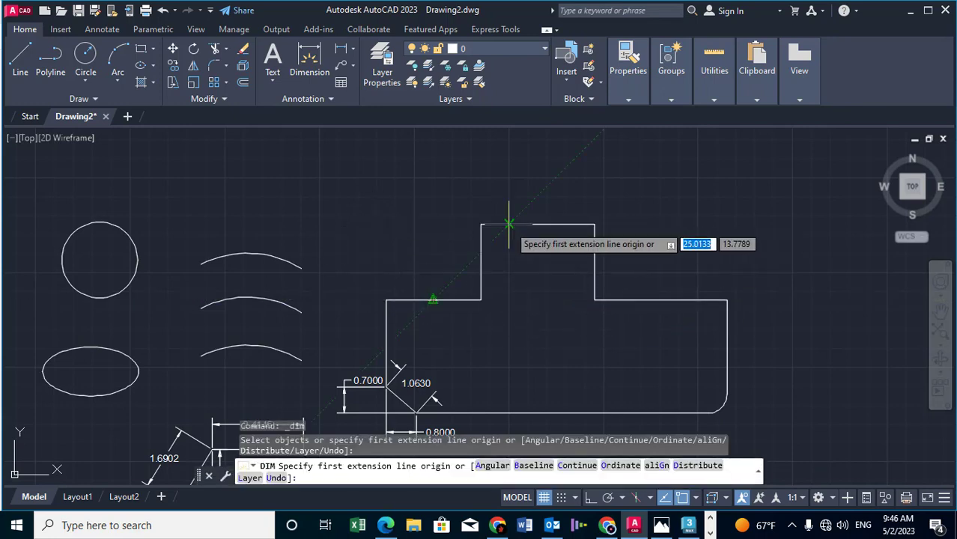
{"action": "key", "text": "Escape"}
{"action": "key", "text": "Return"}
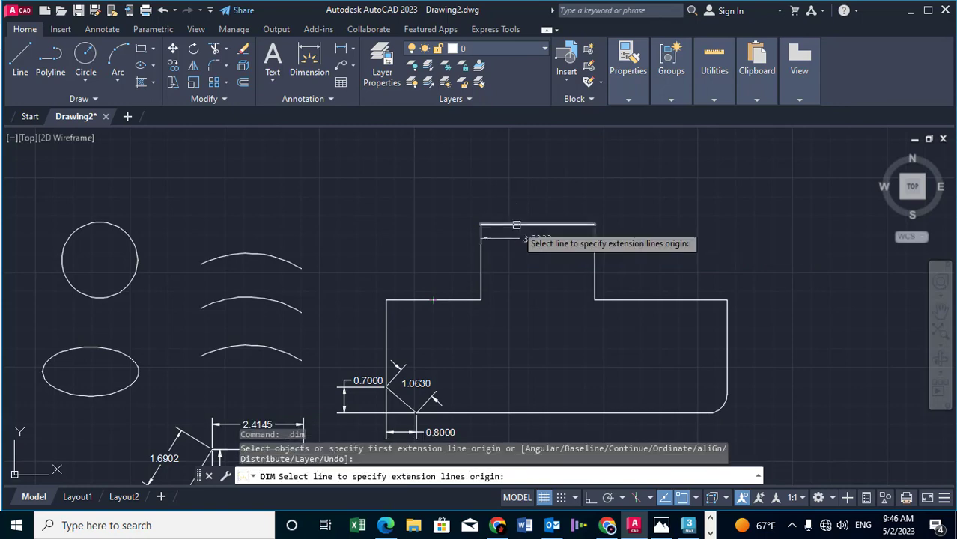
{"action": "left_click", "coordinate": [517, 224]}
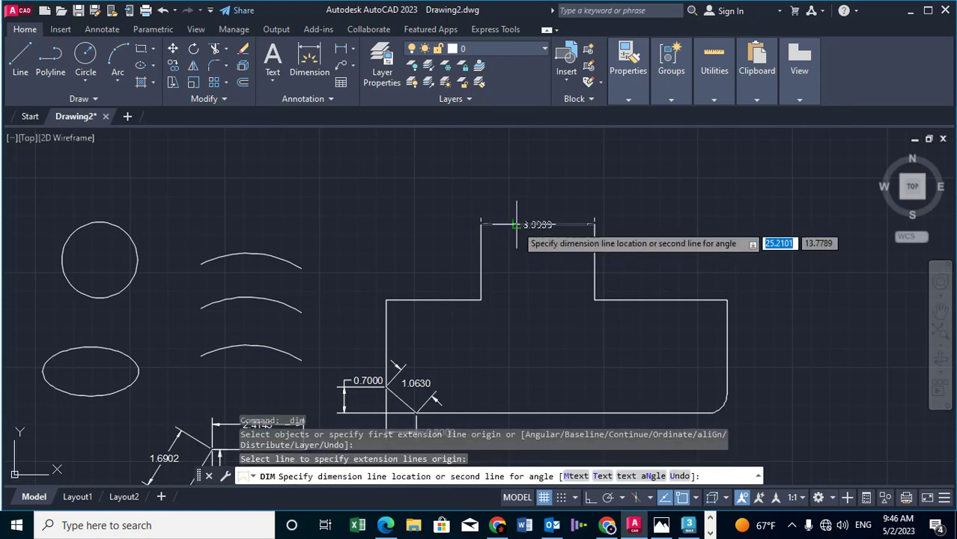
{"action": "left_click", "coordinate": [520, 184]}
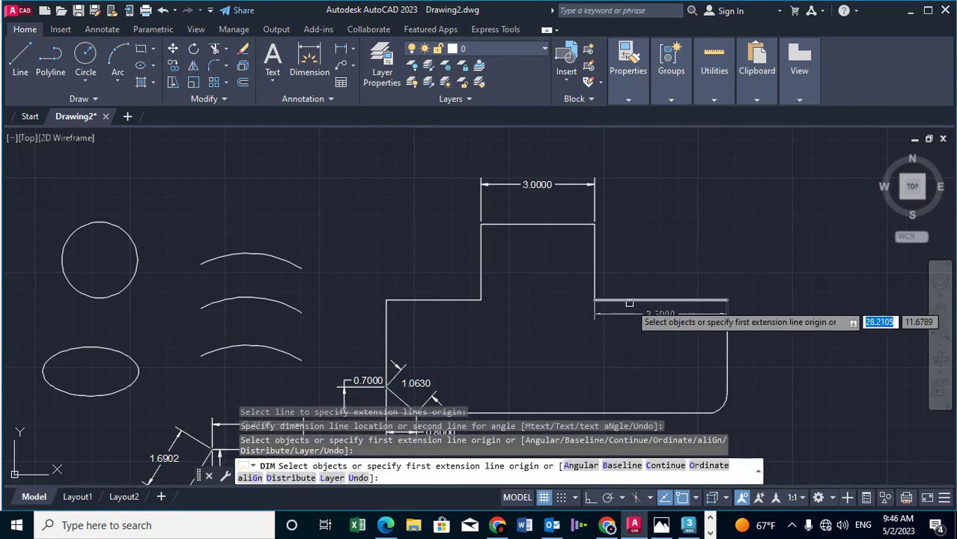
{"action": "key", "text": "Return"}
{"action": "left_click", "coordinate": [627, 303]}
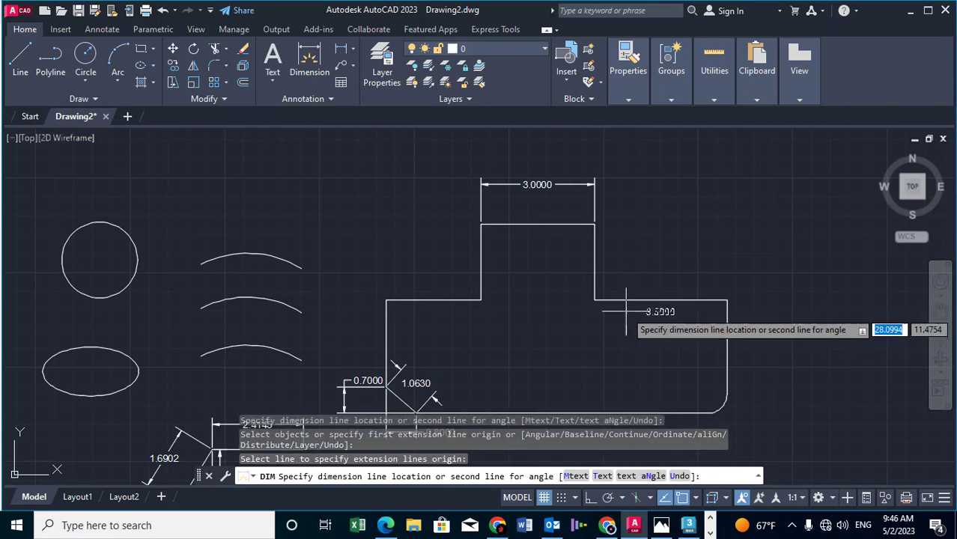
{"action": "left_click", "coordinate": [626, 319]}
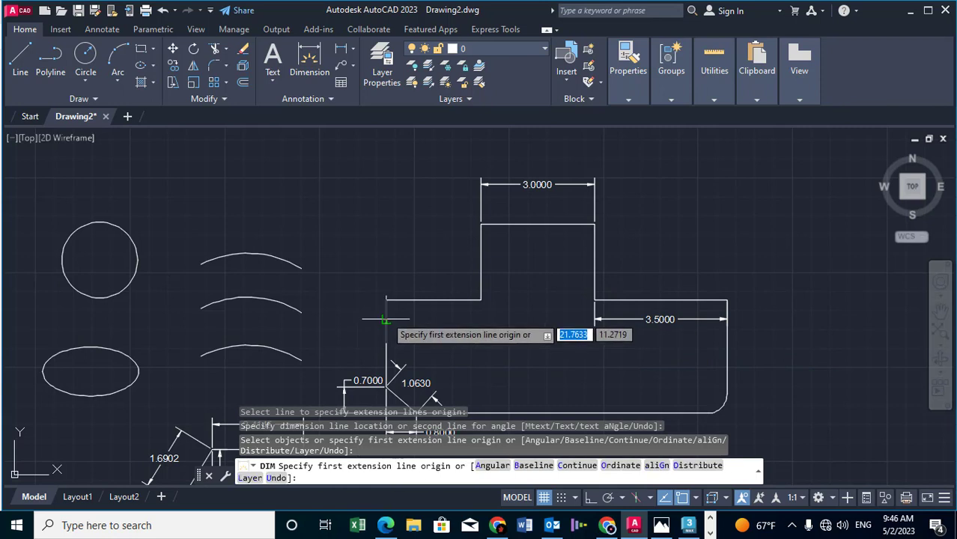
{"action": "middle_click_drag", "start_coordinate": [389, 347], "coordinate": [394, 265]}
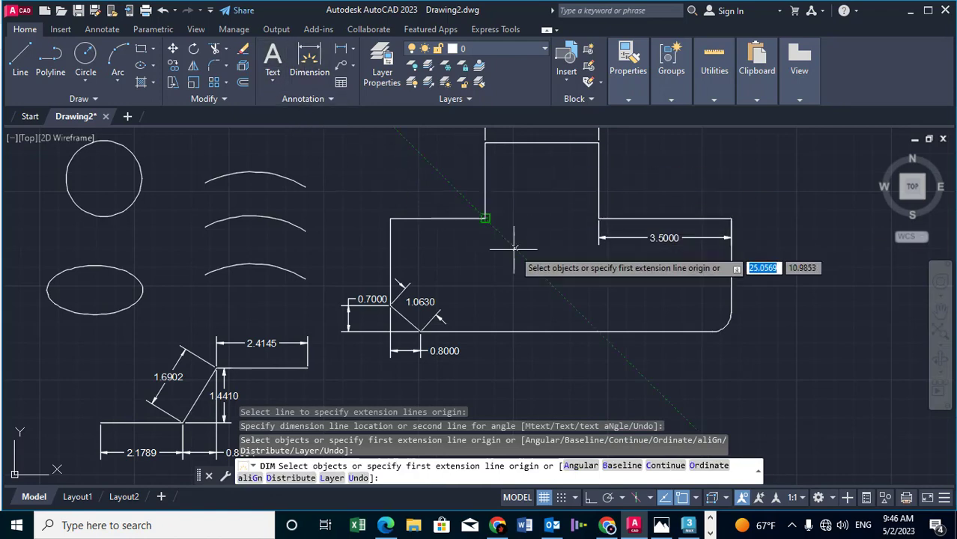
{"action": "middle_click_drag", "start_coordinate": [487, 217], "coordinate": [471, 292]}
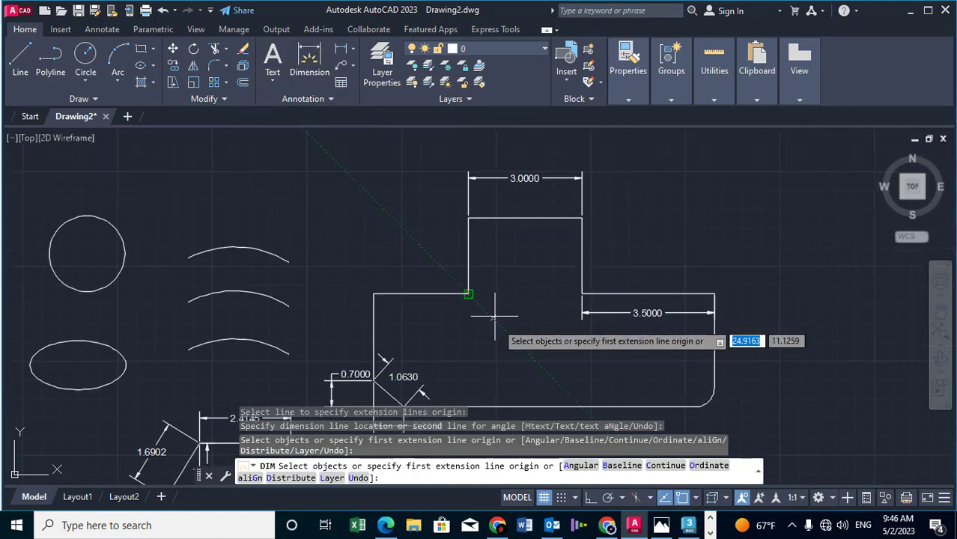
{"action": "left_click", "coordinate": [161, 9]}
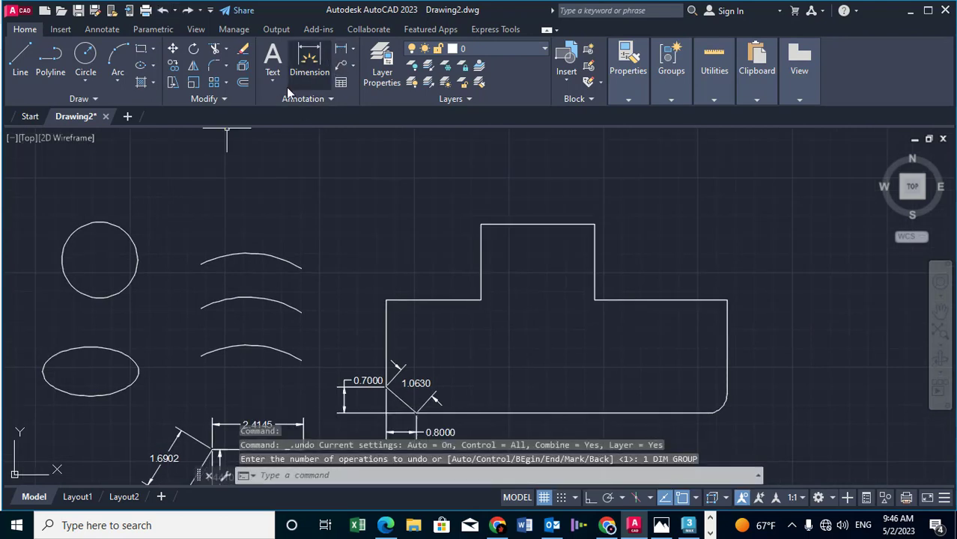
- Add an aligned 2.5000 dimension from the upper-left corner to the step's inner corner, above the part
{"action": "left_click", "coordinate": [351, 52]}
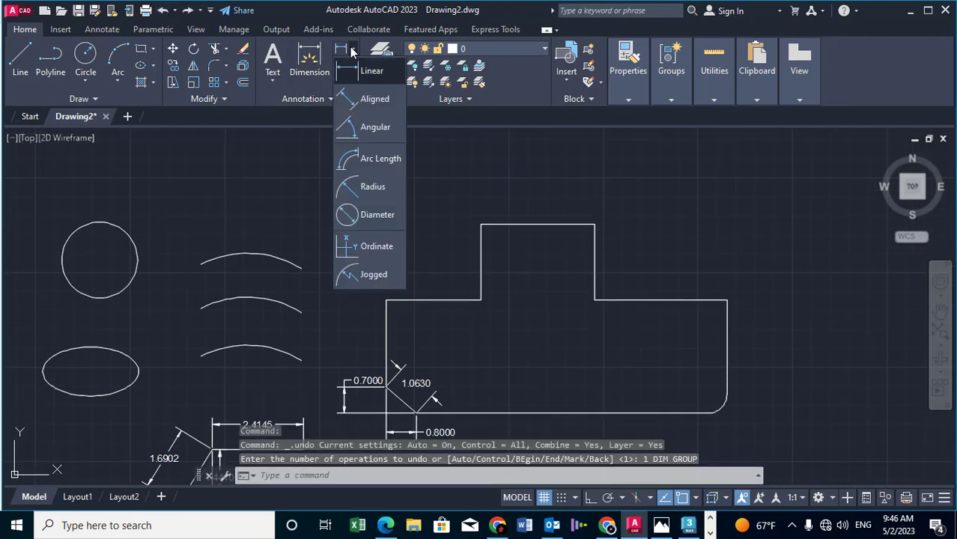
{"action": "left_click", "coordinate": [362, 97]}
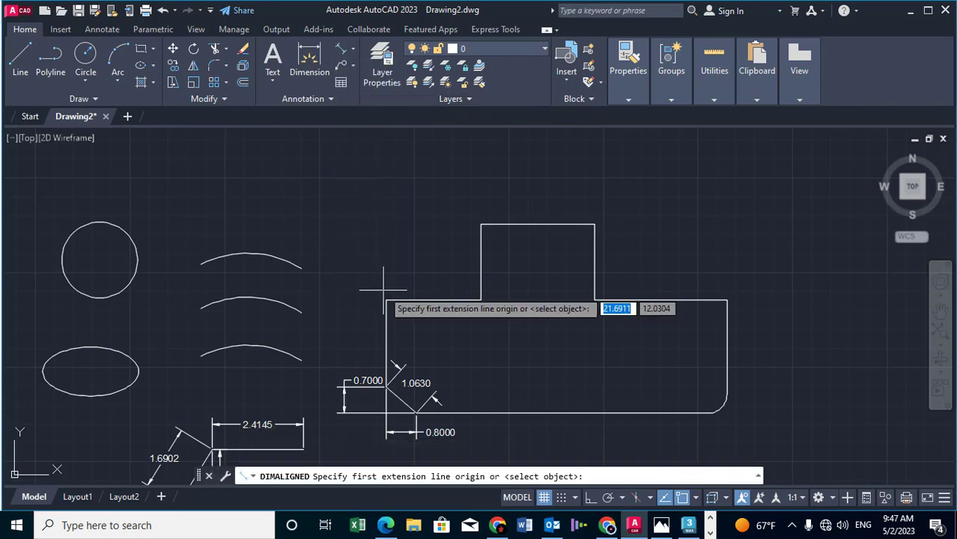
{"action": "left_click", "coordinate": [386, 300]}
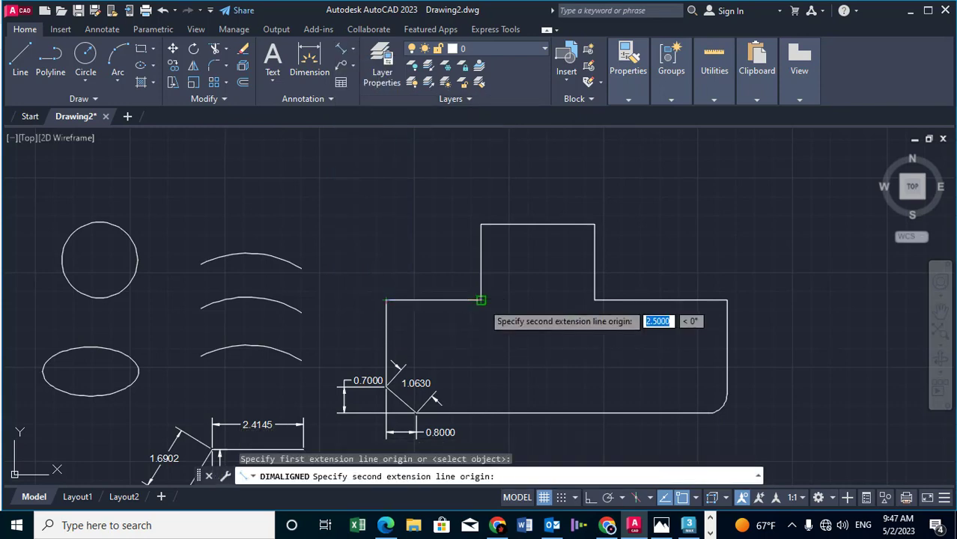
{"action": "left_click", "coordinate": [481, 300]}
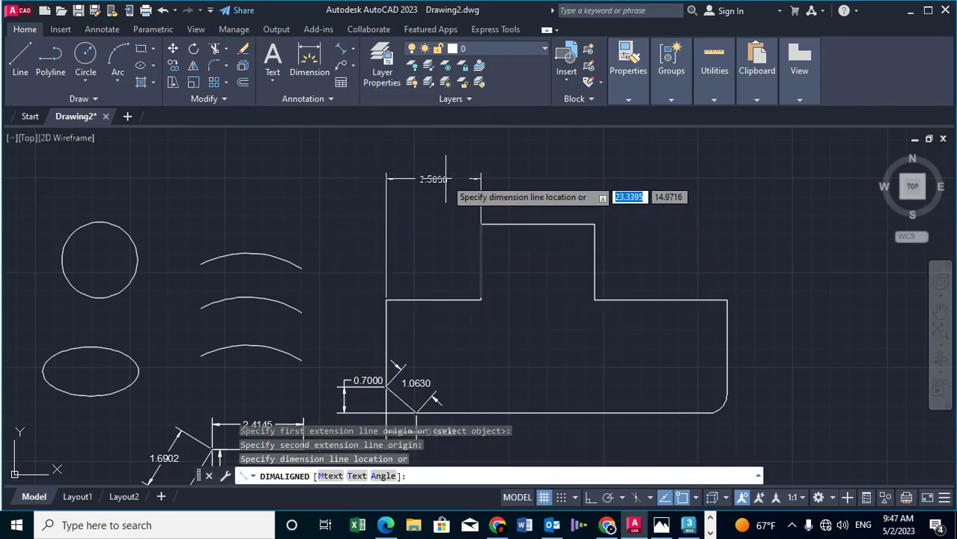
{"action": "left_click", "coordinate": [445, 180]}
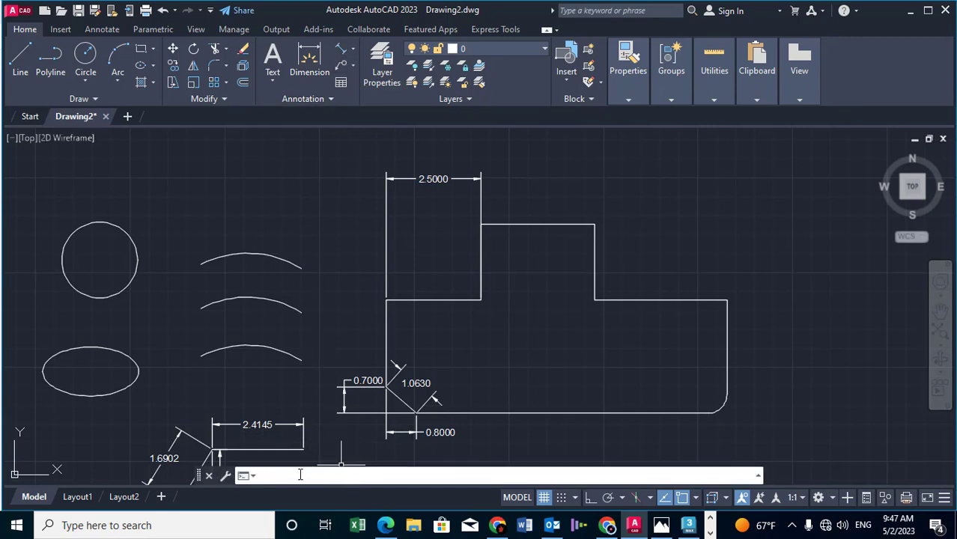
{"action": "left_click", "coordinate": [499, 476]}
- Continue from the 2.5000 dimension with 3.0000 across the step and 3.5000 to the right end
{"action": "type", "text": "dco"}
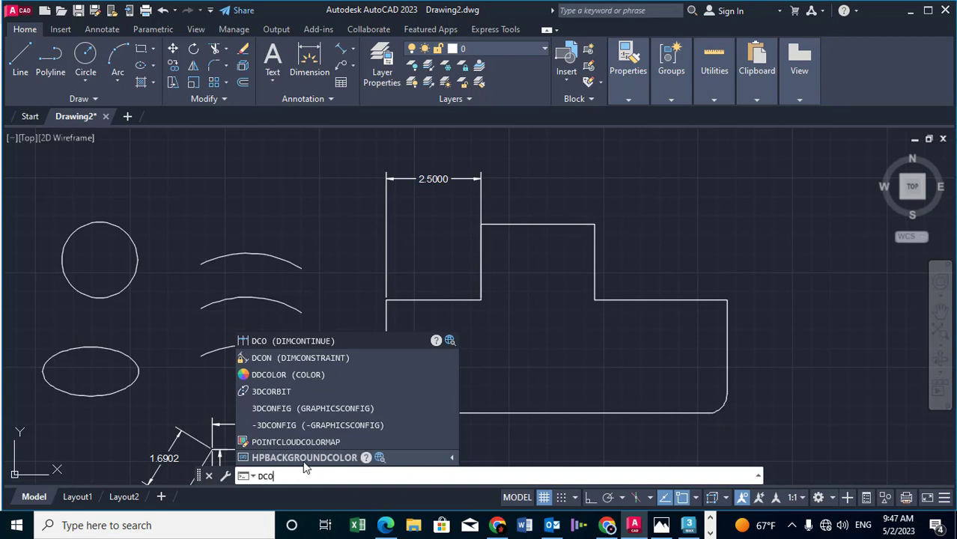
{"action": "key", "text": "Return"}
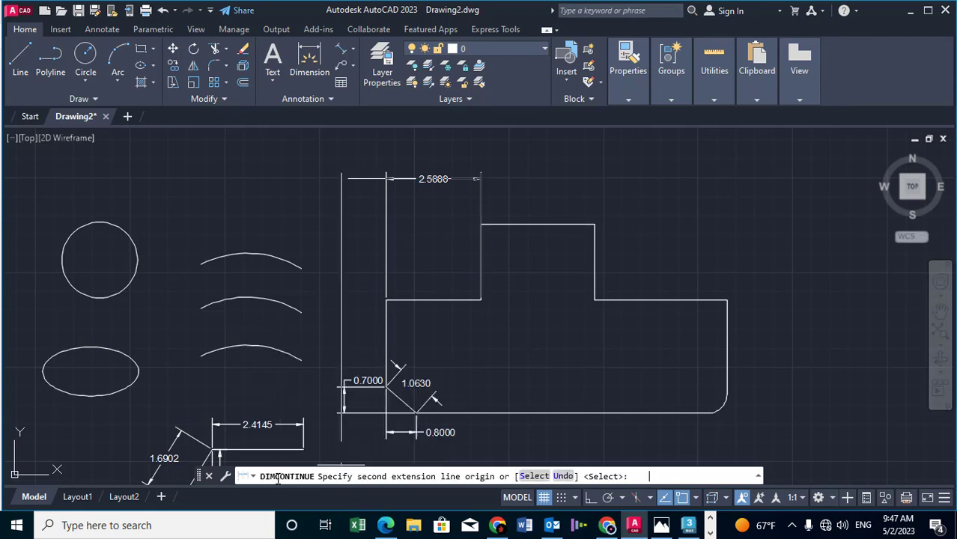
{"action": "left_click", "coordinate": [594, 223]}
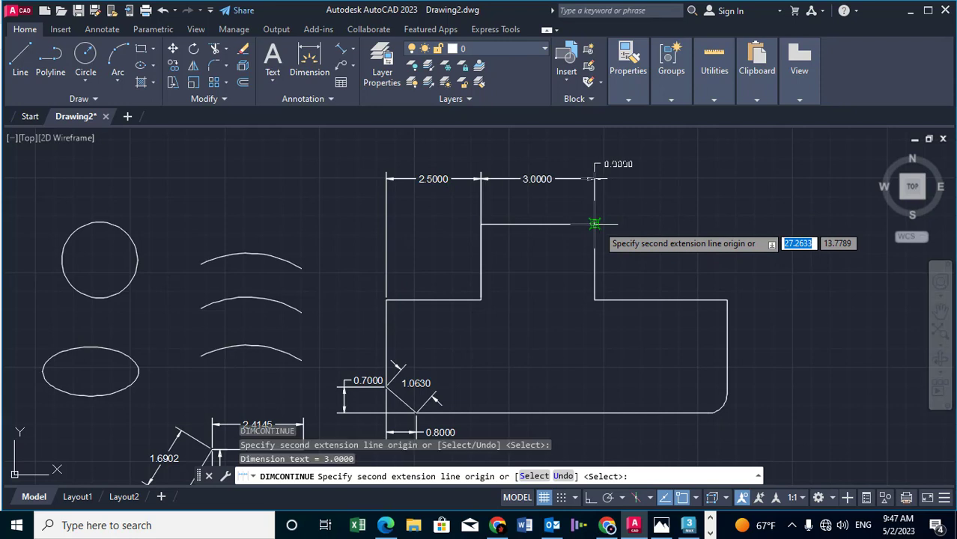
{"action": "left_click", "coordinate": [726, 299]}
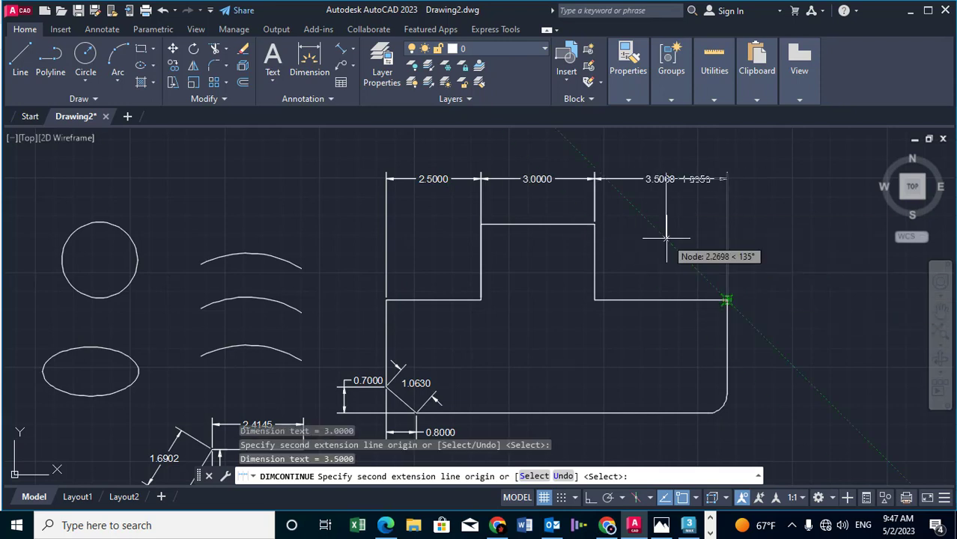
{"action": "key", "text": "Return"}
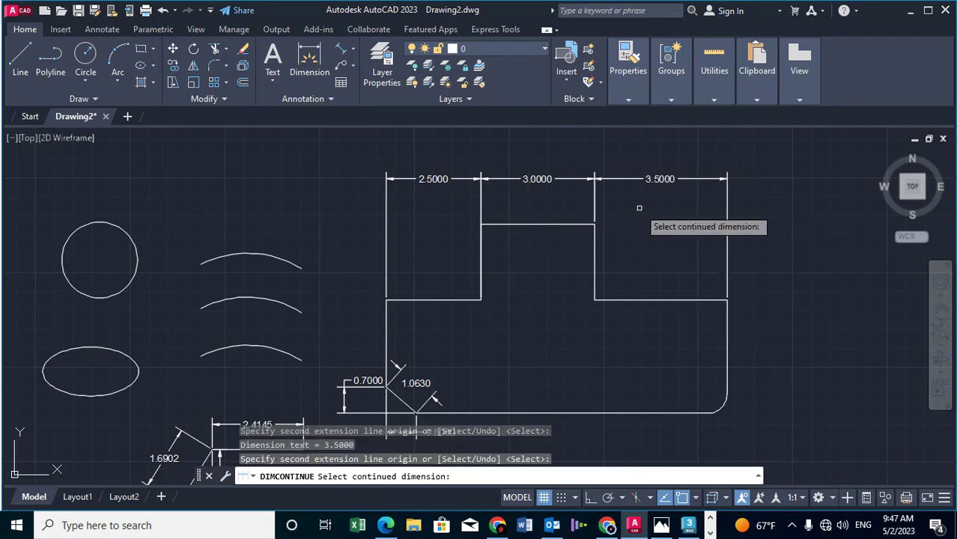
{"action": "key", "text": "Return"}
- Continue the chain leftward with 4.8983 and 2.6720 dimensions, then undo them
{"action": "mouse_move", "coordinate": [423, 314]}
{"action": "middle_mouse_down"}
{"action": "mouse_move", "coordinate": [537, 213]}
{"action": "mouse_move", "coordinate": [534, 181]}
{"action": "middle_mouse_up"}
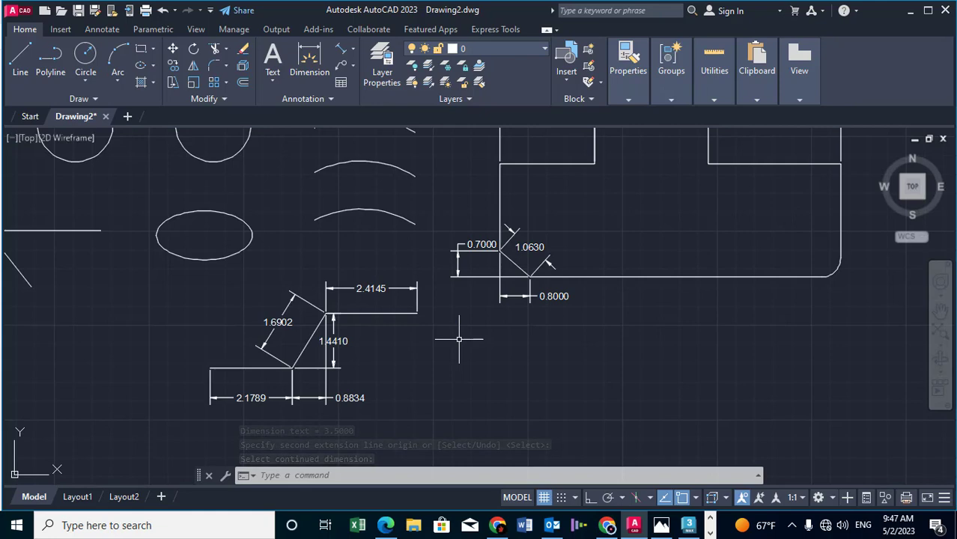
{"action": "type", "text": "dco"}
{"action": "key", "text": "Return"}
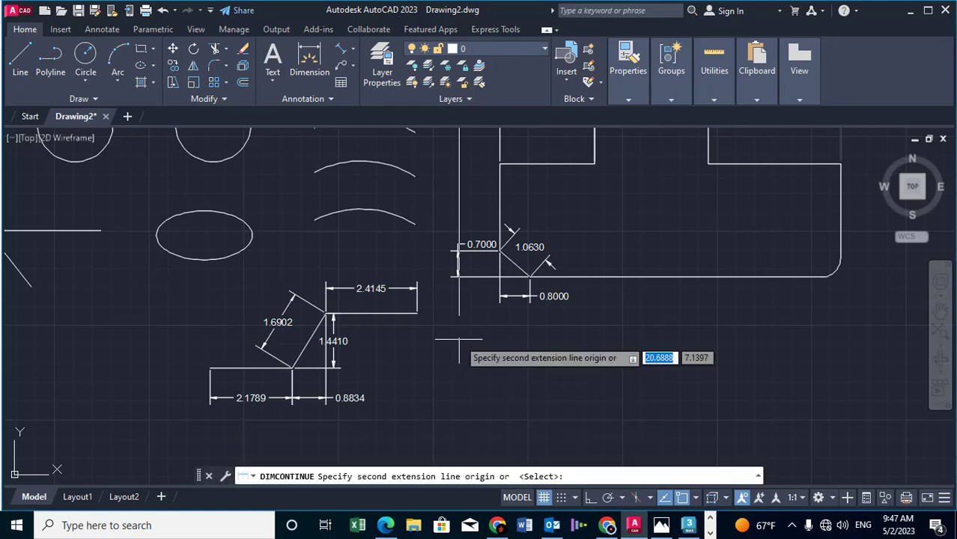
{"action": "mouse_move", "coordinate": [459, 339]}
{"action": "middle_mouse_down"}
{"action": "mouse_move", "coordinate": [309, 406]}
{"action": "mouse_move", "coordinate": [288, 447]}
{"action": "middle_mouse_up"}
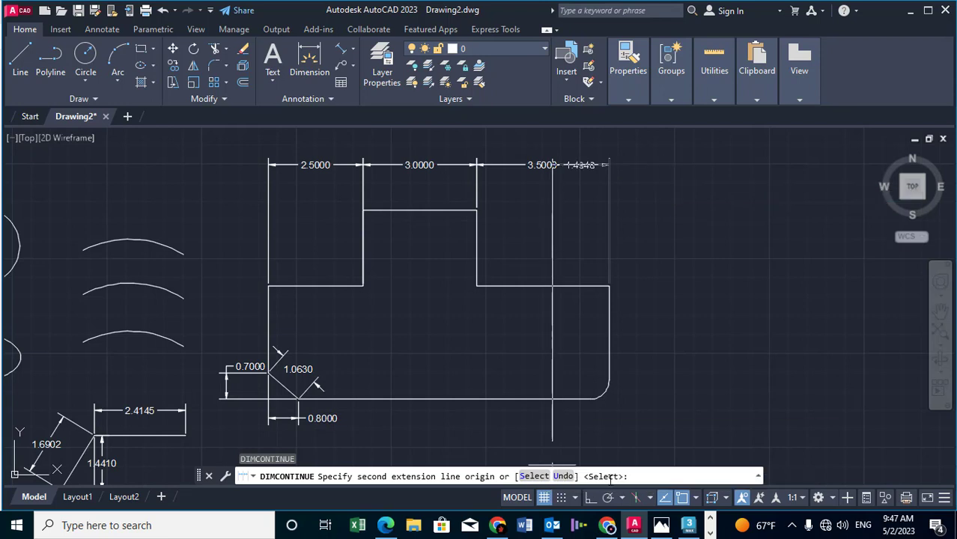
{"action": "left_click", "coordinate": [533, 475]}
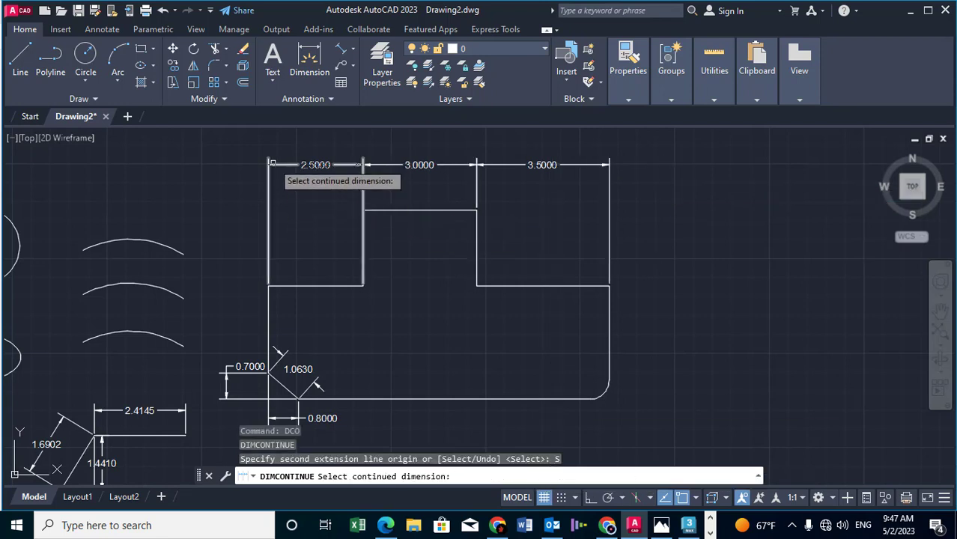
{"action": "left_click", "coordinate": [273, 165]}
{"action": "middle_click_drag", "start_coordinate": [217, 187], "coordinate": [343, 214]}
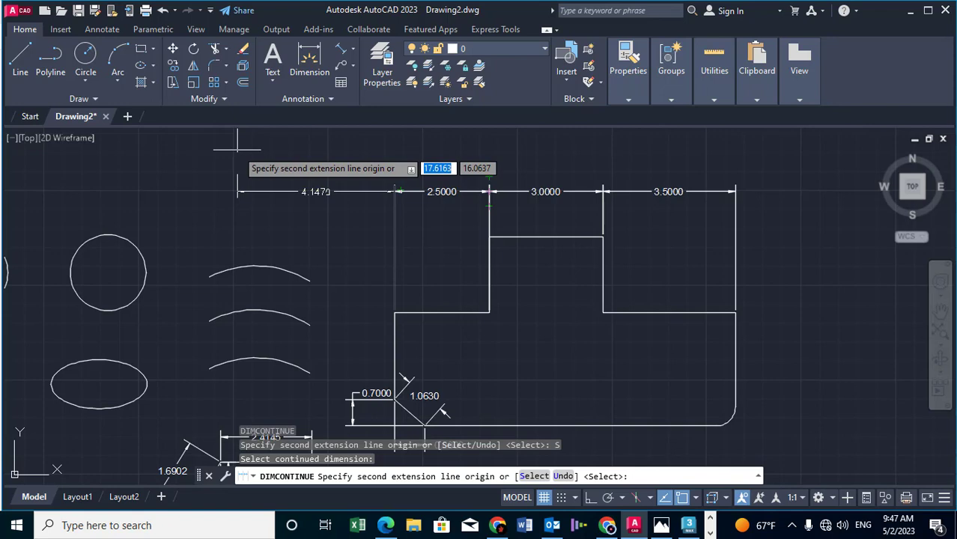
{"action": "left_click", "coordinate": [209, 277]}
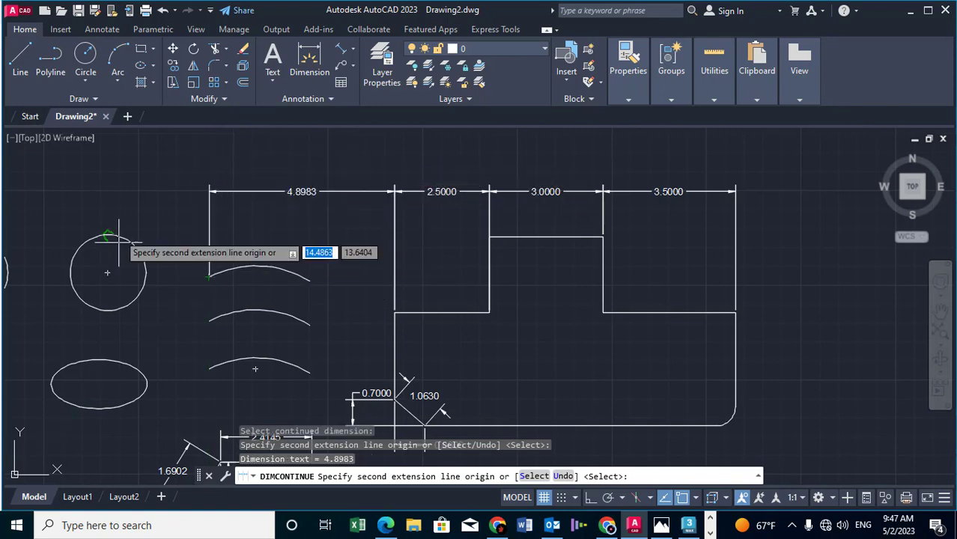
{"action": "left_click", "coordinate": [107, 273]}
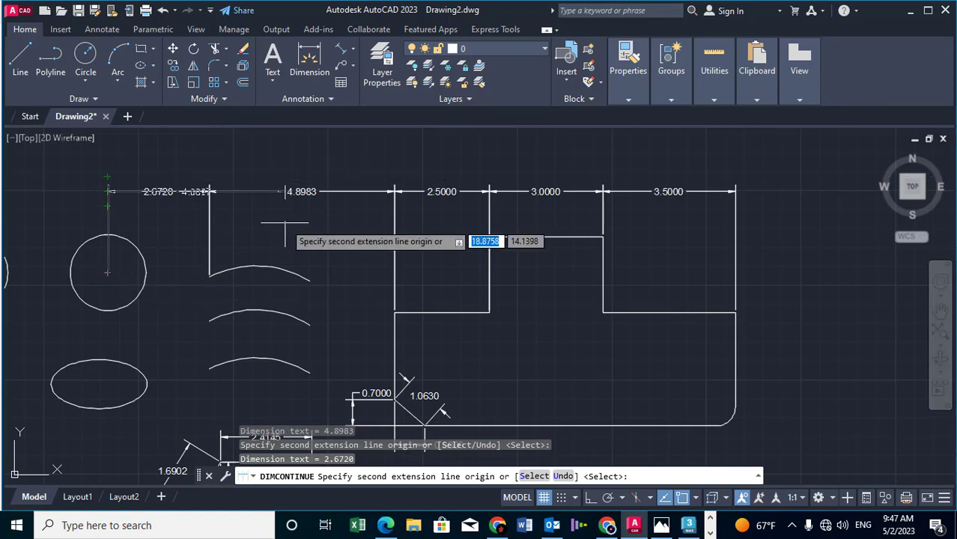
{"action": "key", "text": "Return"}
{"action": "key", "text": "Return"}
{"action": "middle_click_drag", "start_coordinate": [378, 255], "coordinate": [445, 237]}
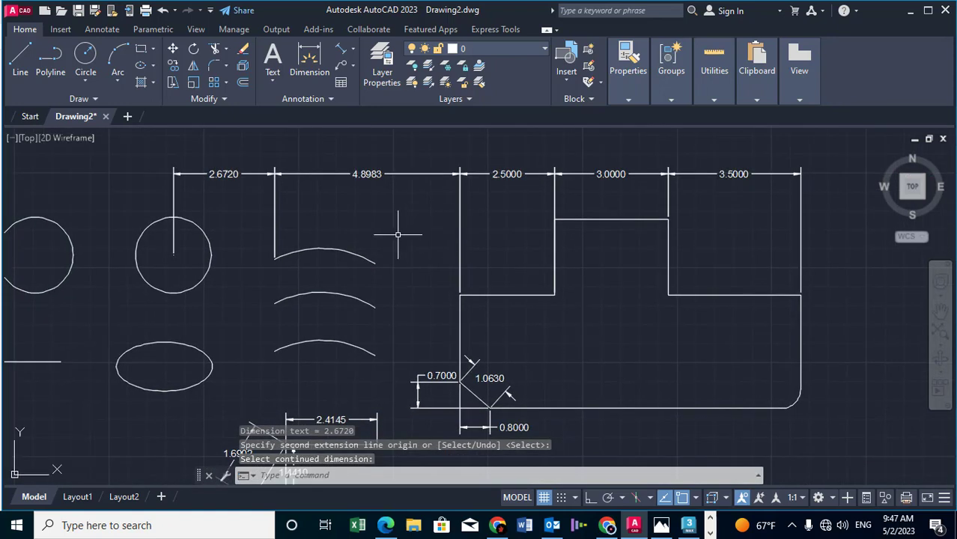
{"action": "left_click", "coordinate": [162, 11]}
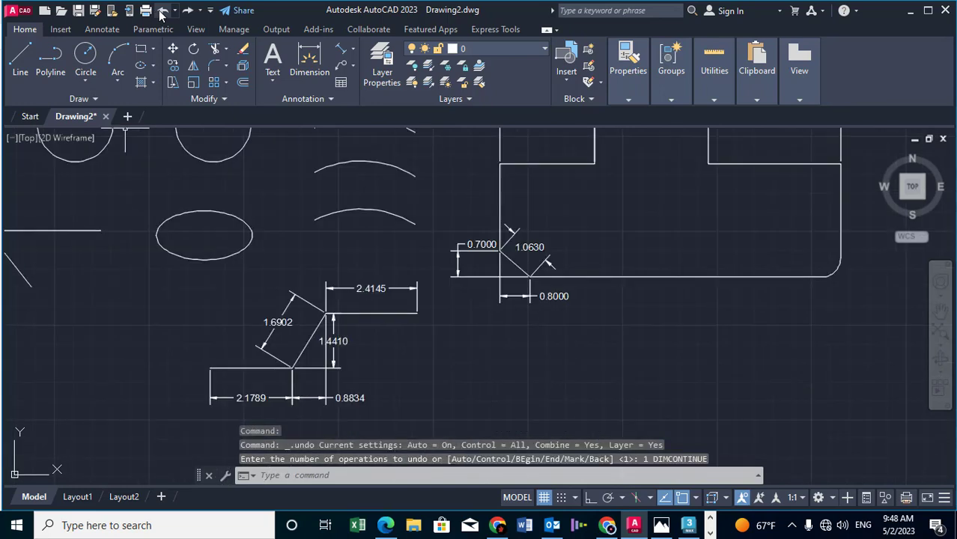
- Add 5.5000 and 9.0000 baseline dimensions from the part's upper-left corner to the step and right edge
{"action": "left_click", "coordinate": [306, 71]}
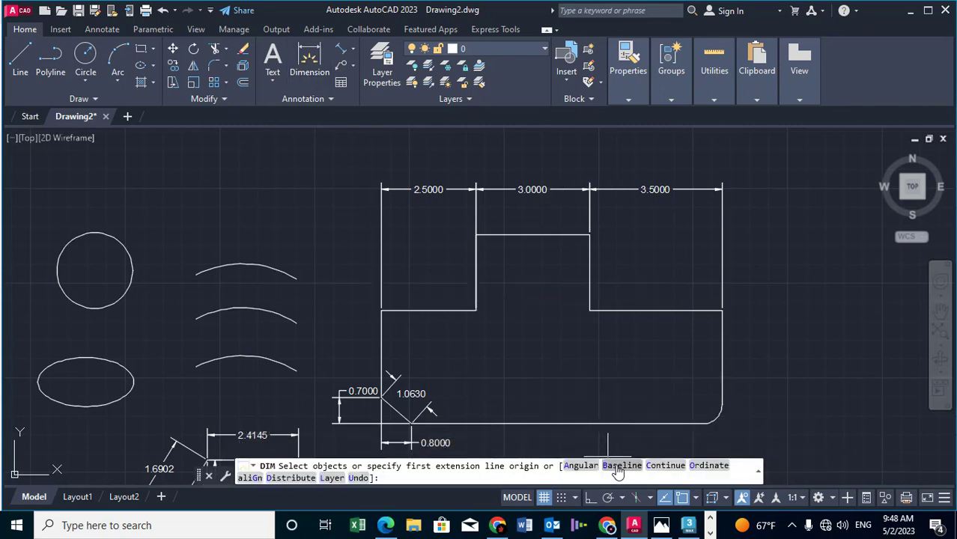
{"action": "left_click", "coordinate": [617, 465]}
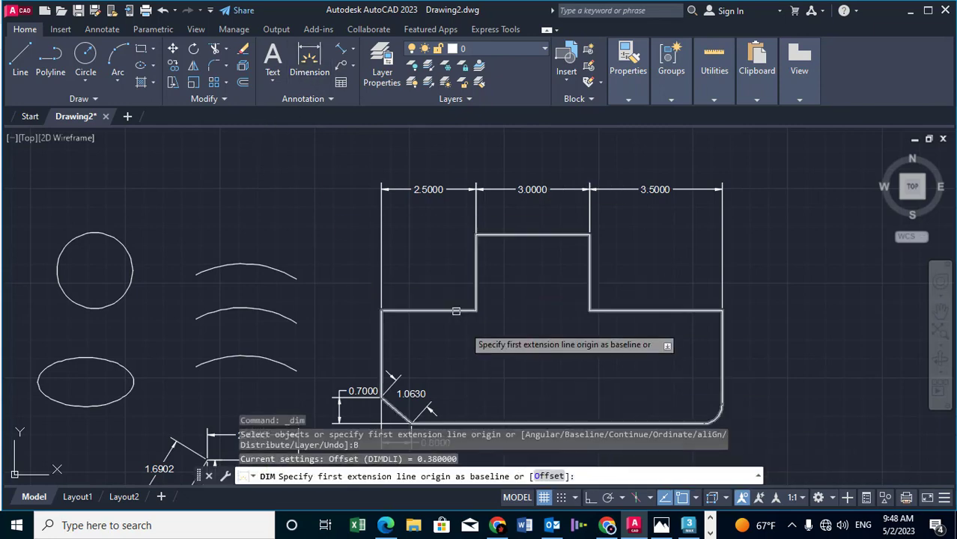
{"action": "left_click", "coordinate": [381, 331]}
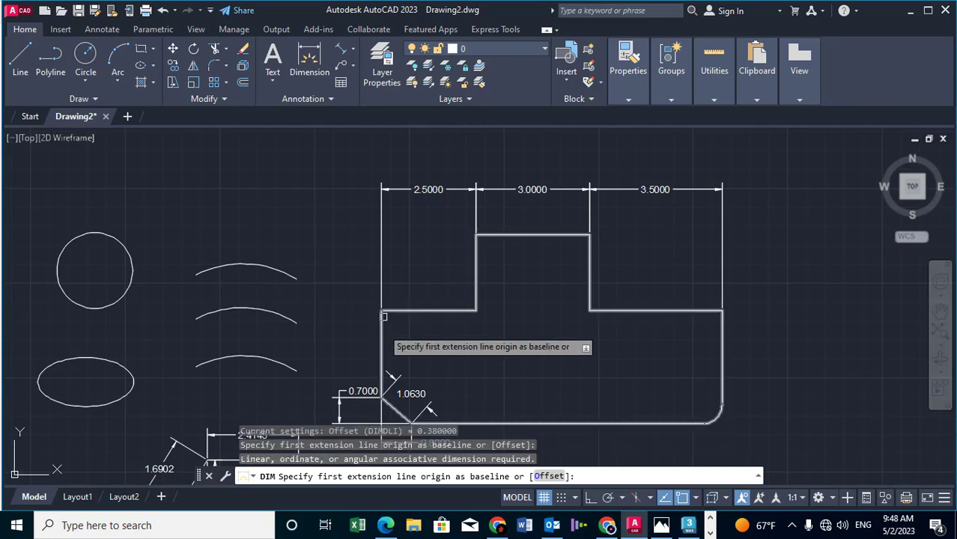
{"action": "left_click", "coordinate": [381, 310]}
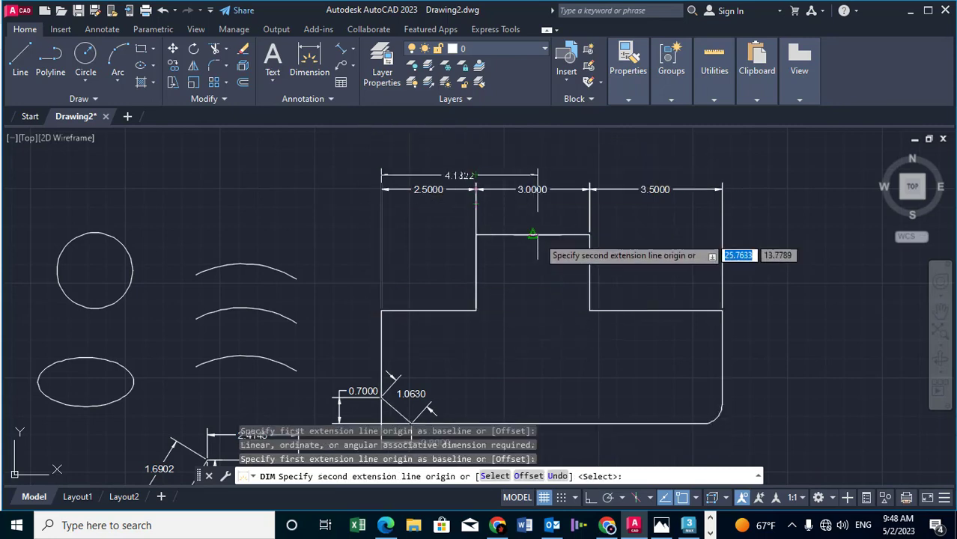
{"action": "left_click", "coordinate": [590, 310]}
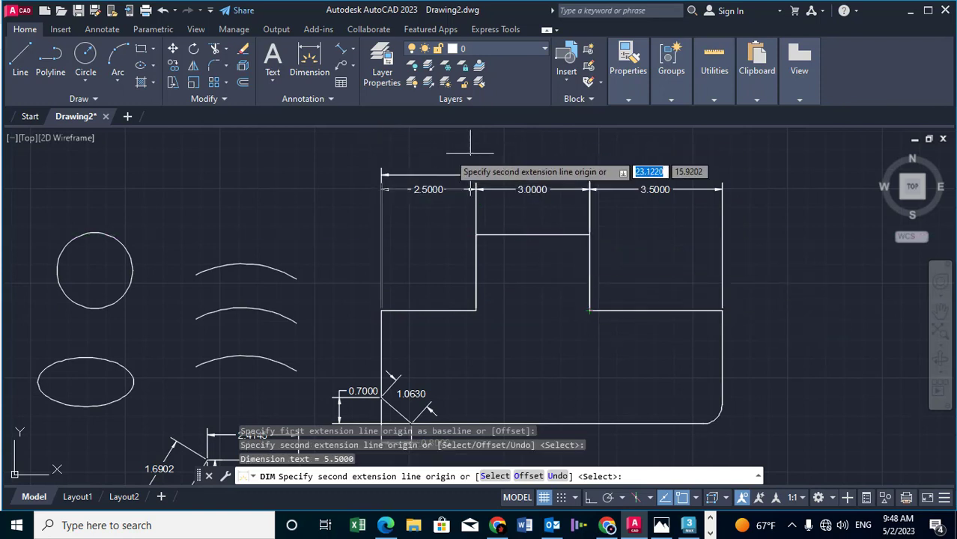
{"action": "left_click", "coordinate": [721, 310]}
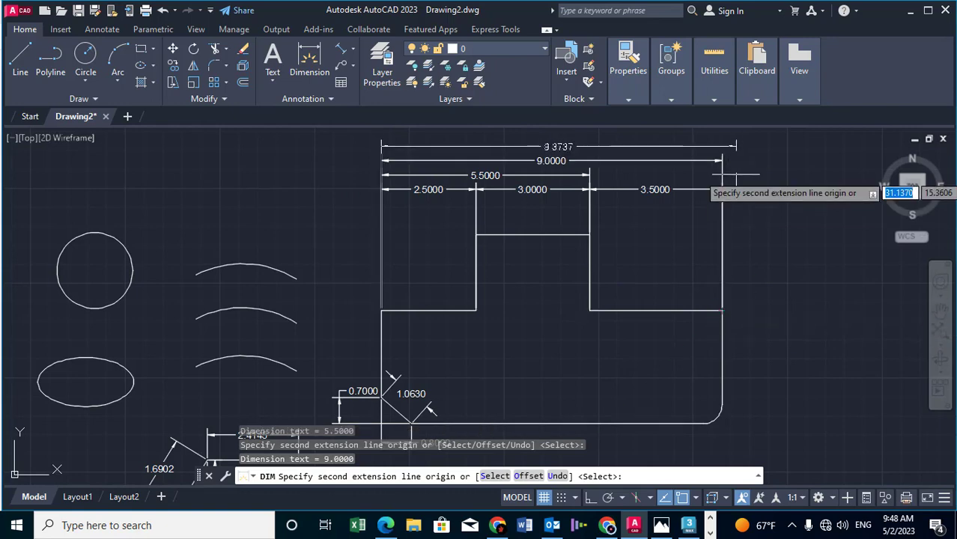
{"action": "key", "text": "Return"}
{"action": "key", "text": "Return"}
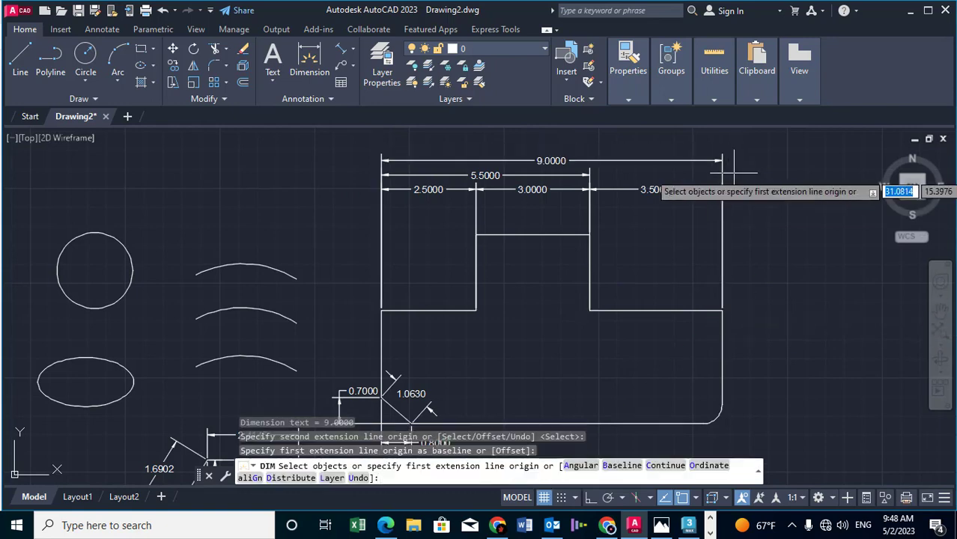
{"action": "key", "text": "Escape"}
- Zoom and pan left to bring the circles, arcs and angled lines into view
{"action": "scroll", "coordinate": [593, 162], "scroll_direction": "up", "scroll_amount": 2}
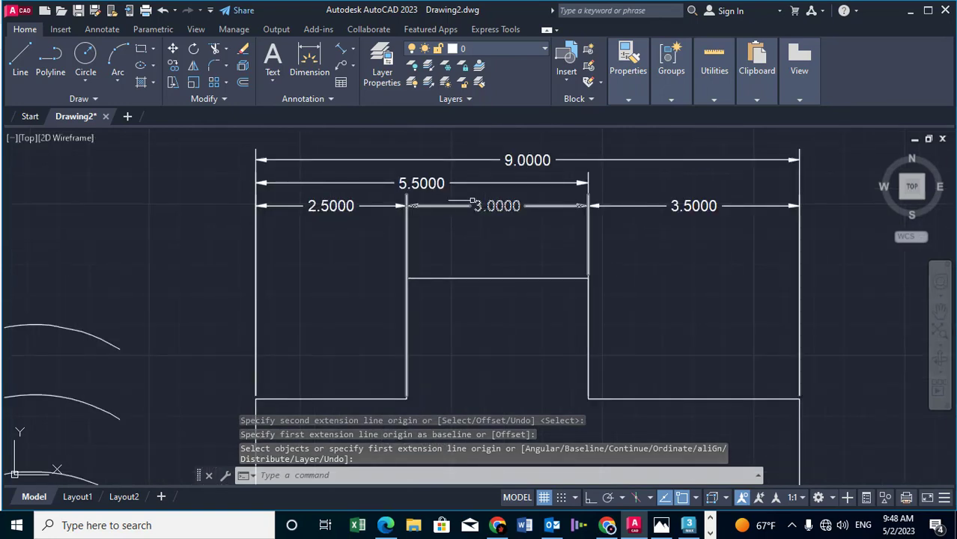
{"action": "scroll", "coordinate": [456, 182], "scroll_direction": "down", "scroll_amount": 2}
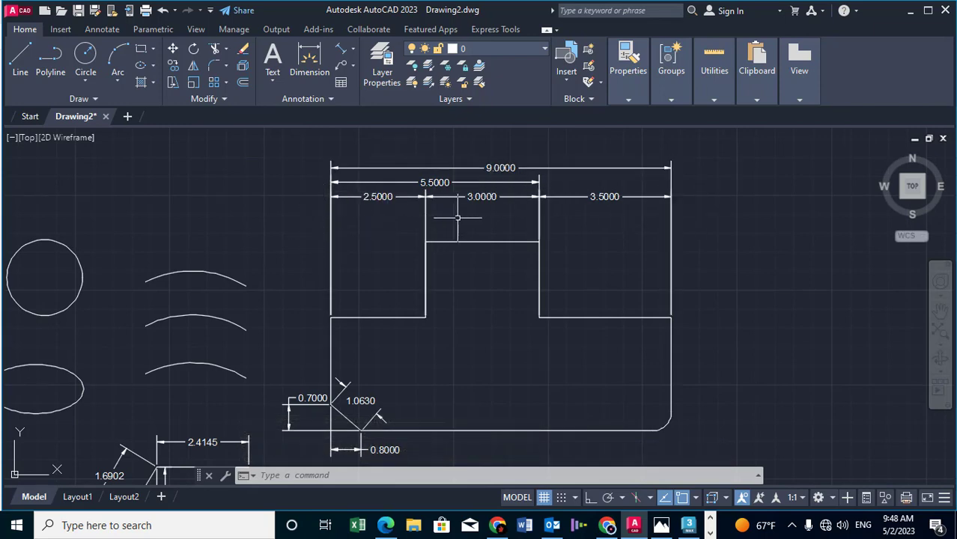
{"action": "middle_click_drag", "start_coordinate": [457, 218], "coordinate": [494, 216]}
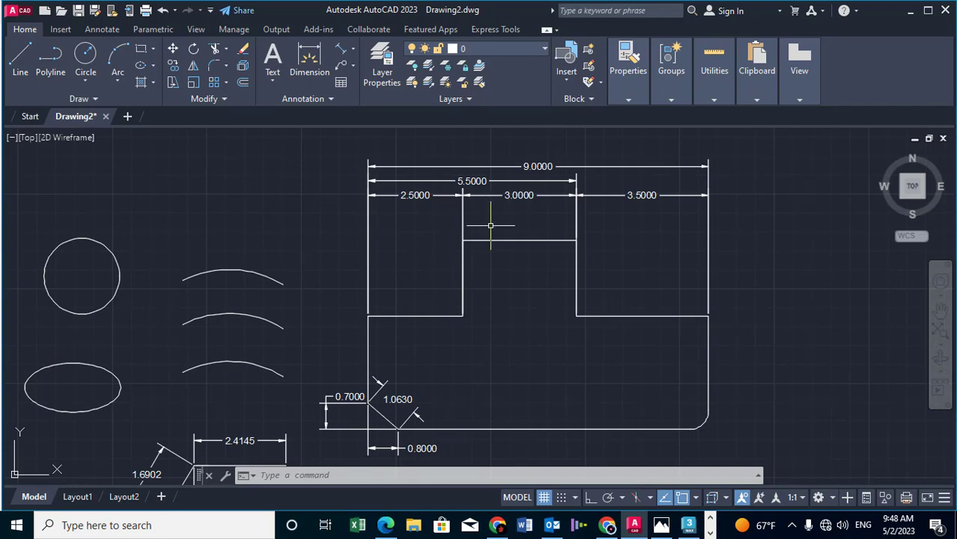
{"action": "middle_click_drag", "start_coordinate": [474, 306], "coordinate": [467, 246]}
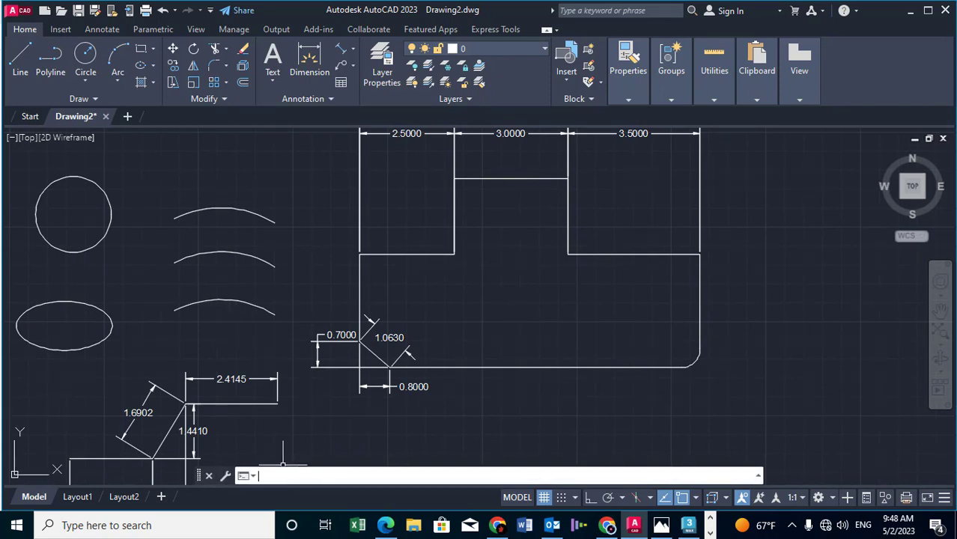
{"action": "mouse_move", "coordinate": [283, 464]}
{"action": "middle_mouse_down"}
{"action": "mouse_move", "coordinate": [364, 442]}
{"action": "mouse_move", "coordinate": [571, 469]}
{"action": "middle_mouse_up"}
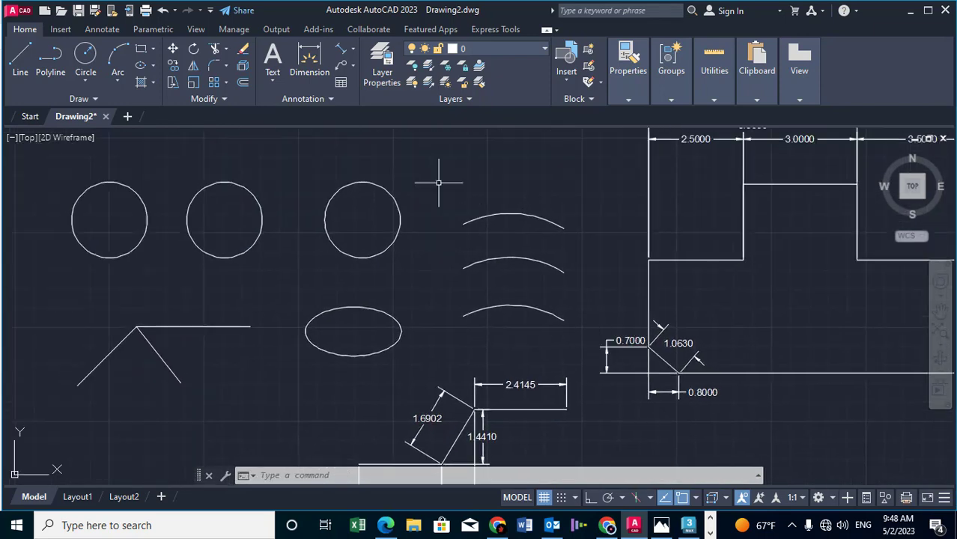
- Add an 84° angular dimension between the two slanted V lines
{"action": "left_click", "coordinate": [352, 49]}
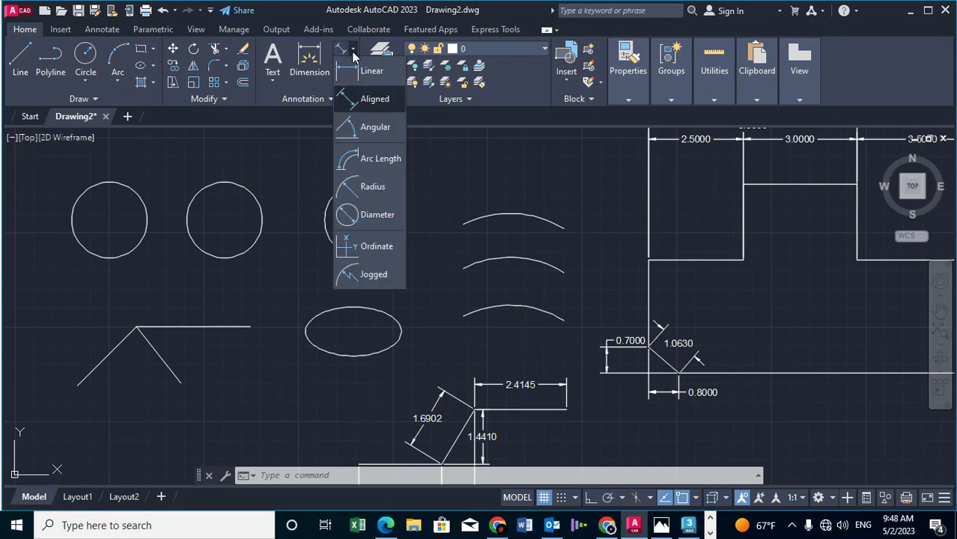
{"action": "left_click", "coordinate": [371, 127]}
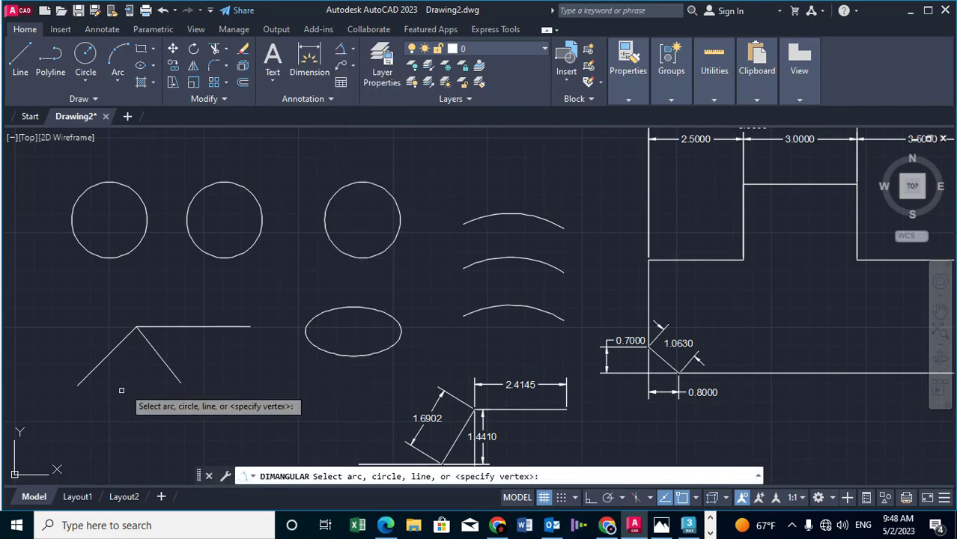
{"action": "left_click", "coordinate": [158, 354]}
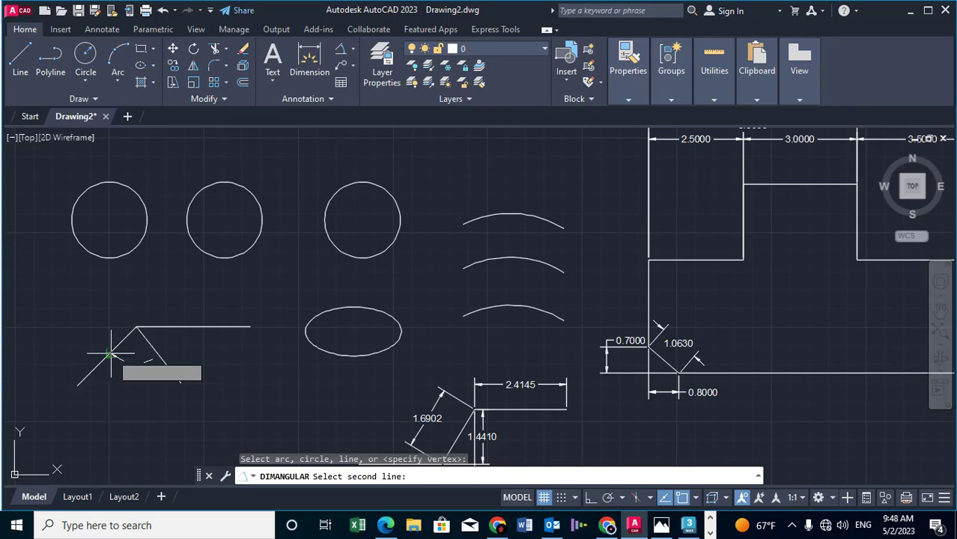
{"action": "left_click", "coordinate": [116, 348]}
{"action": "left_click", "coordinate": [132, 381]}
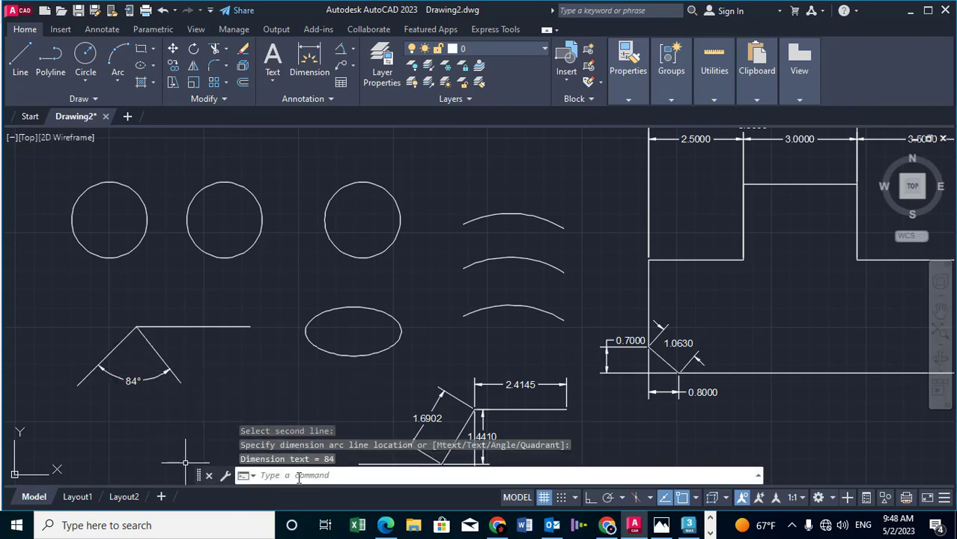
- Add two 135° angular dimensions between the slanted and horizontal lines, one above and one below
{"action": "type", "text": "da"}
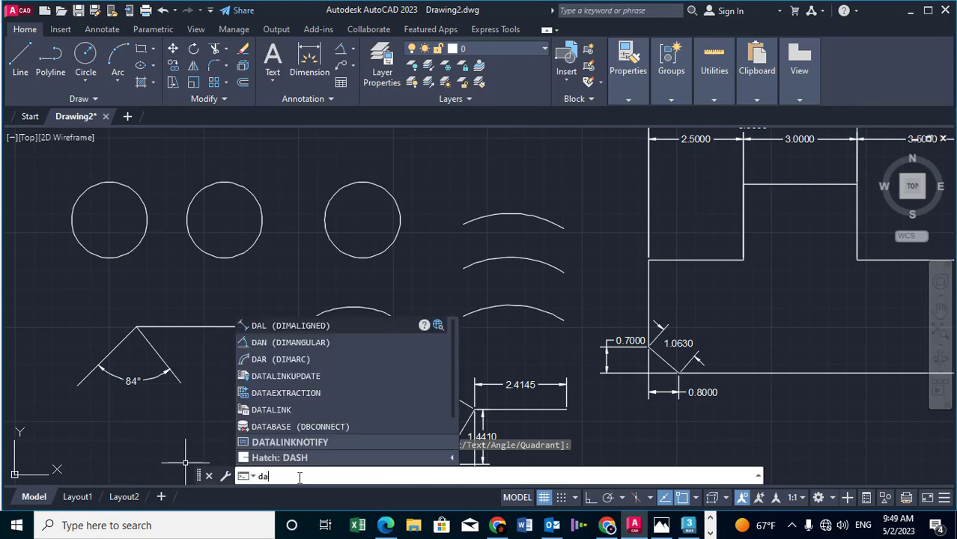
{"action": "type", "text": "n"}
{"action": "key", "text": "Return"}
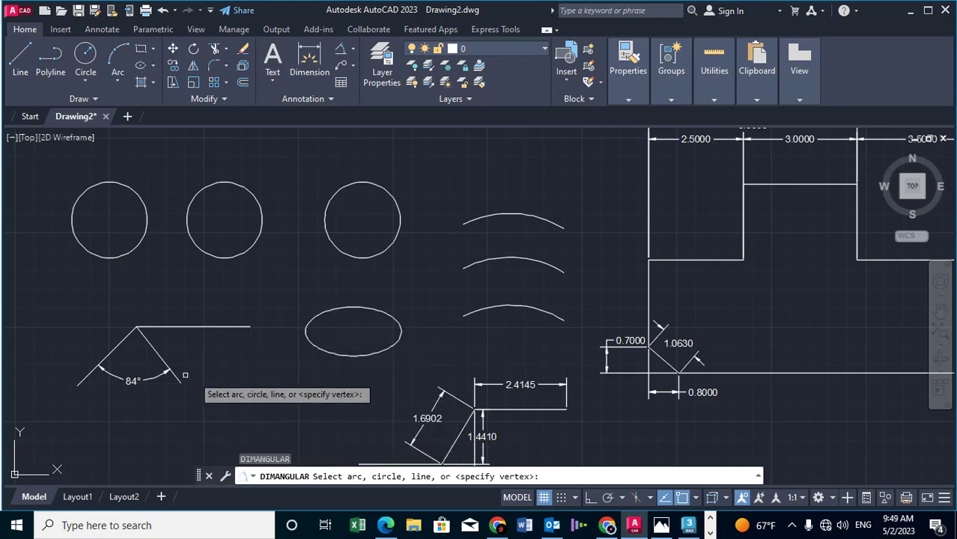
{"action": "left_click", "coordinate": [120, 342]}
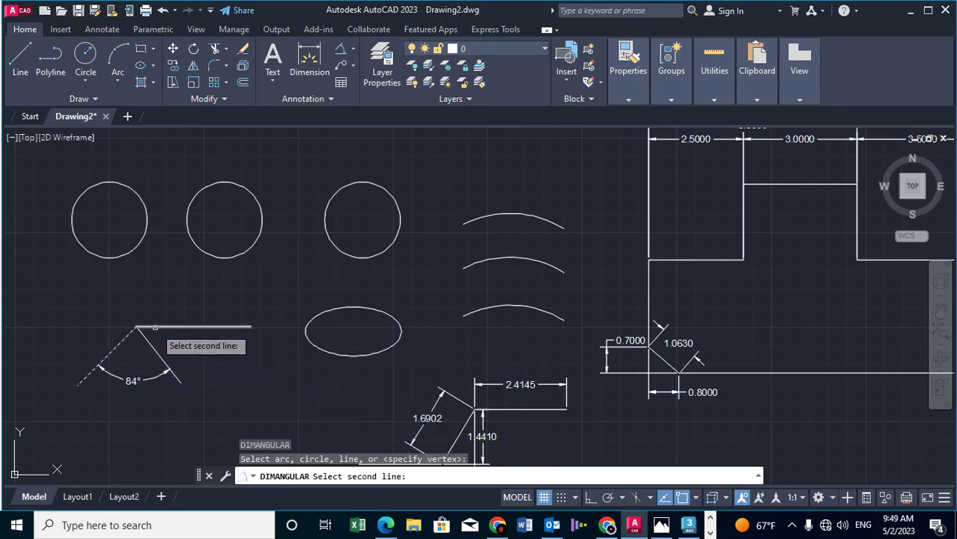
{"action": "left_click", "coordinate": [151, 327]}
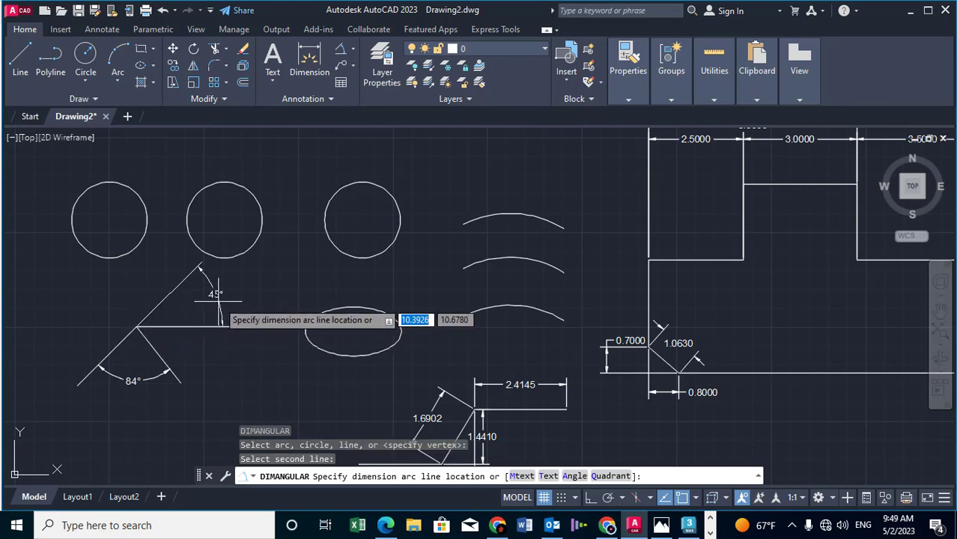
{"action": "left_click", "coordinate": [105, 292]}
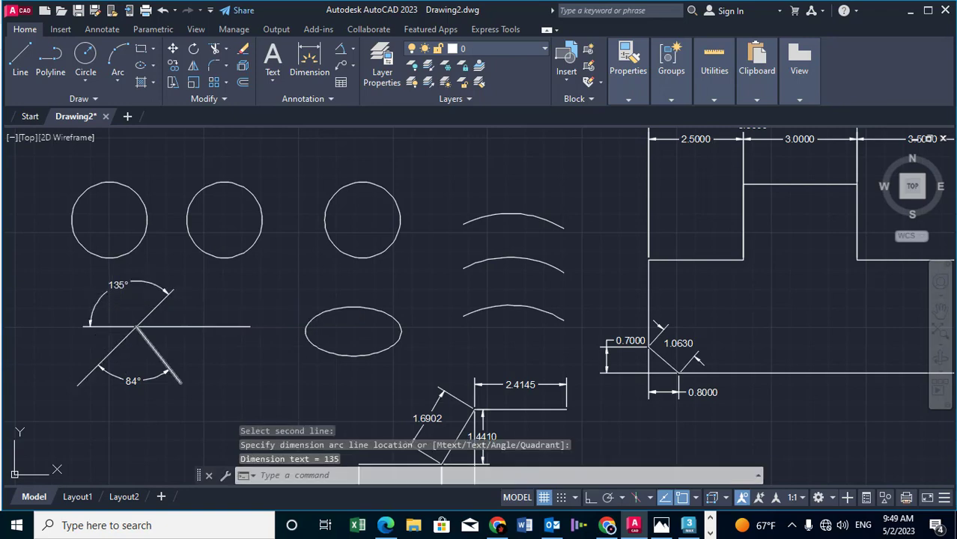
{"action": "key", "text": "Return"}
{"action": "left_click", "coordinate": [175, 327]}
{"action": "left_click", "coordinate": [122, 341]}
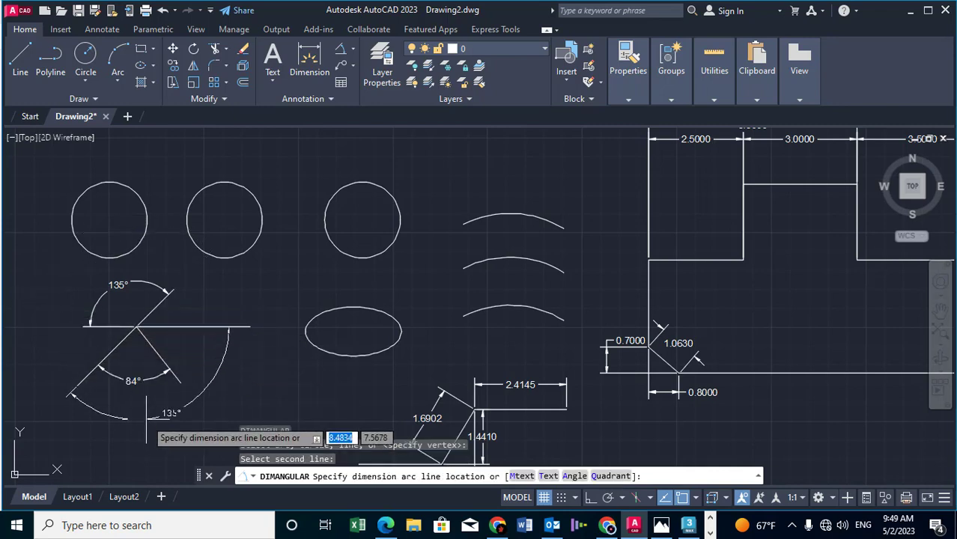
{"action": "left_click", "coordinate": [146, 420]}
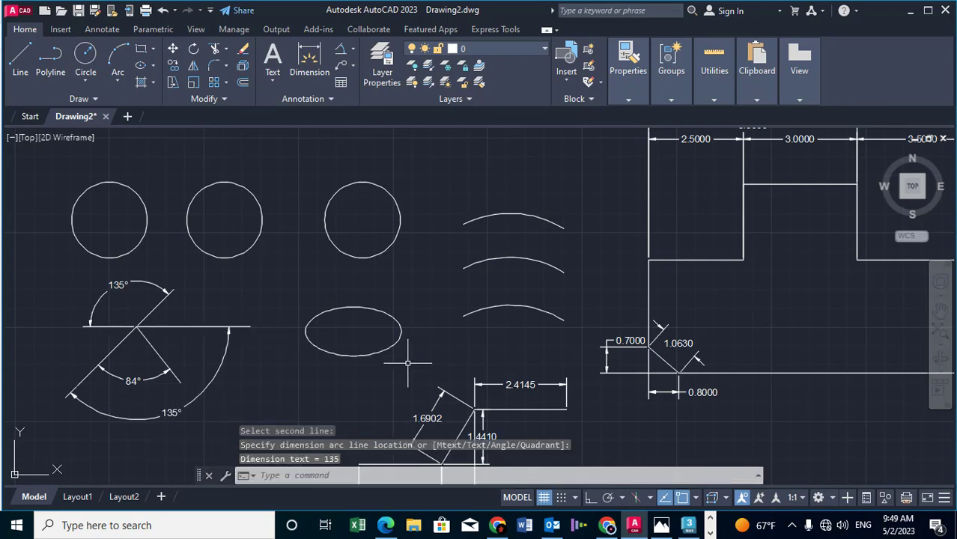
{"action": "middle_click_drag", "start_coordinate": [396, 267], "coordinate": [449, 262]}
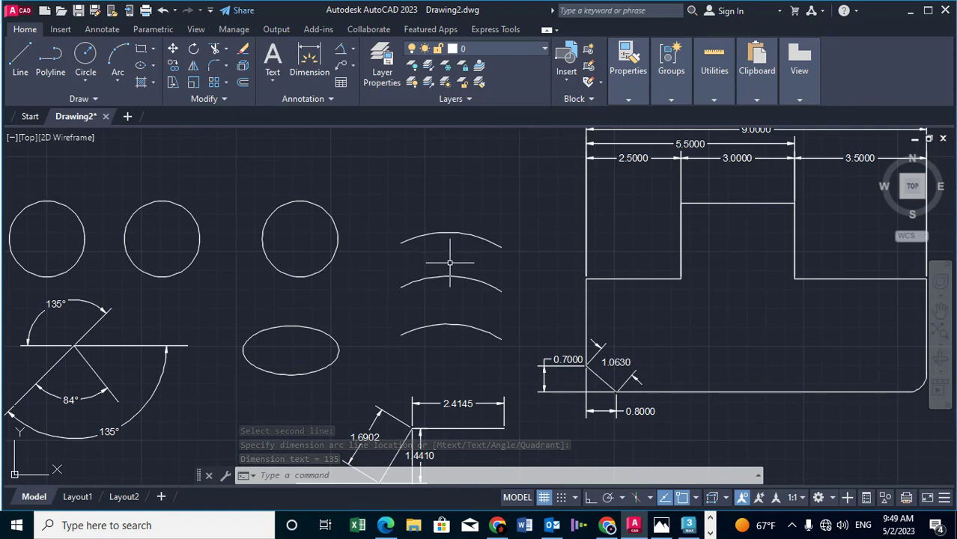
- Place a 59° angular dimension above the top arc, then reopen the dimension types list
{"action": "key", "text": "Return"}
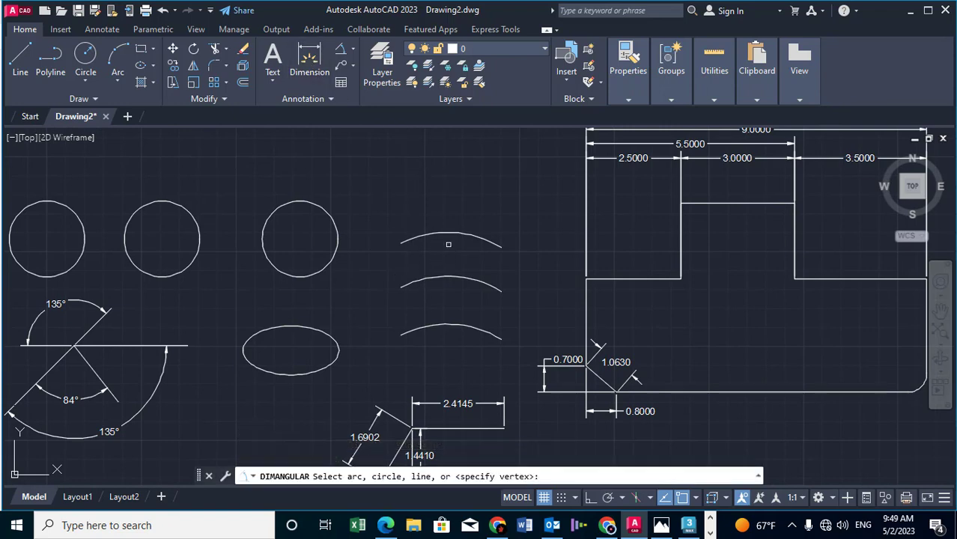
{"action": "left_click", "coordinate": [448, 244]}
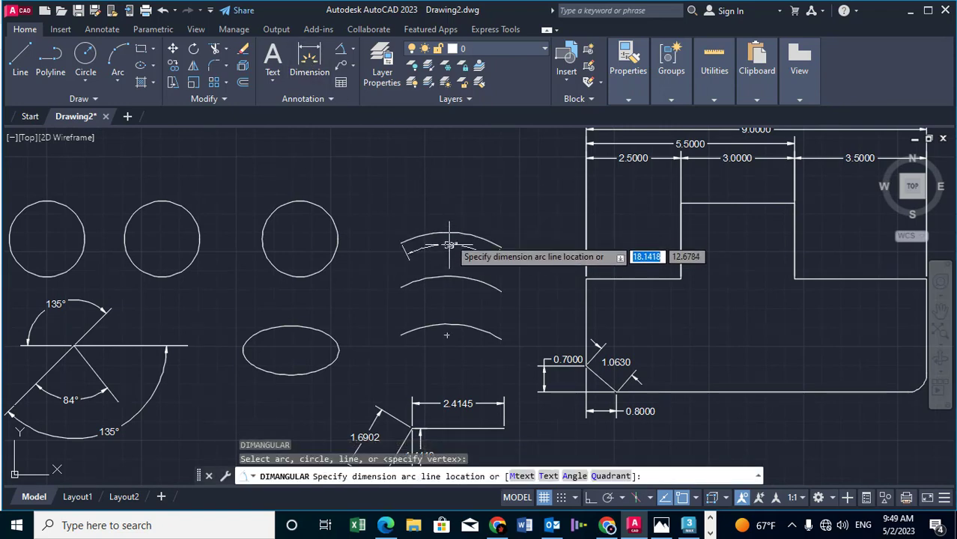
{"action": "left_click", "coordinate": [455, 206]}
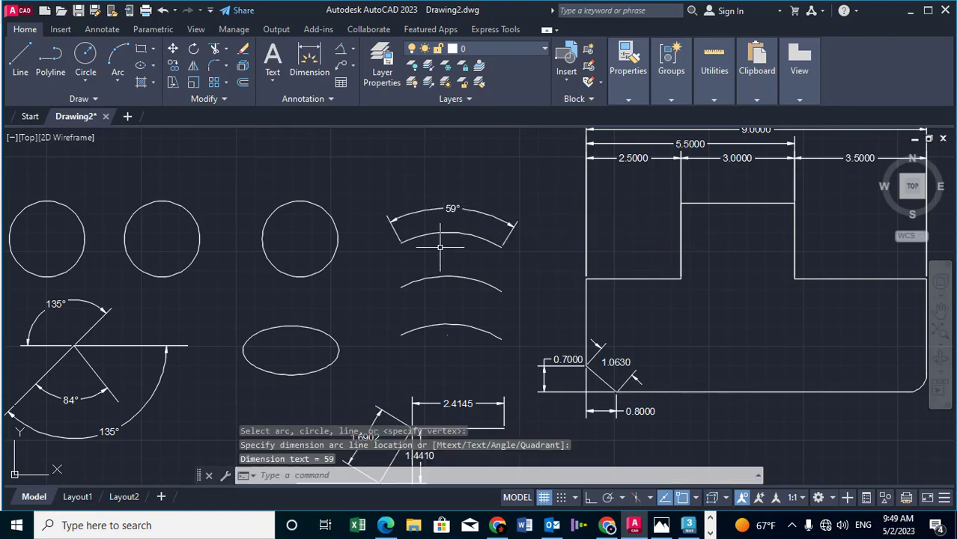
{"action": "middle_click_drag", "start_coordinate": [387, 308], "coordinate": [228, 259]}
{"action": "middle_click_drag", "start_coordinate": [546, 341], "coordinate": [455, 336]}
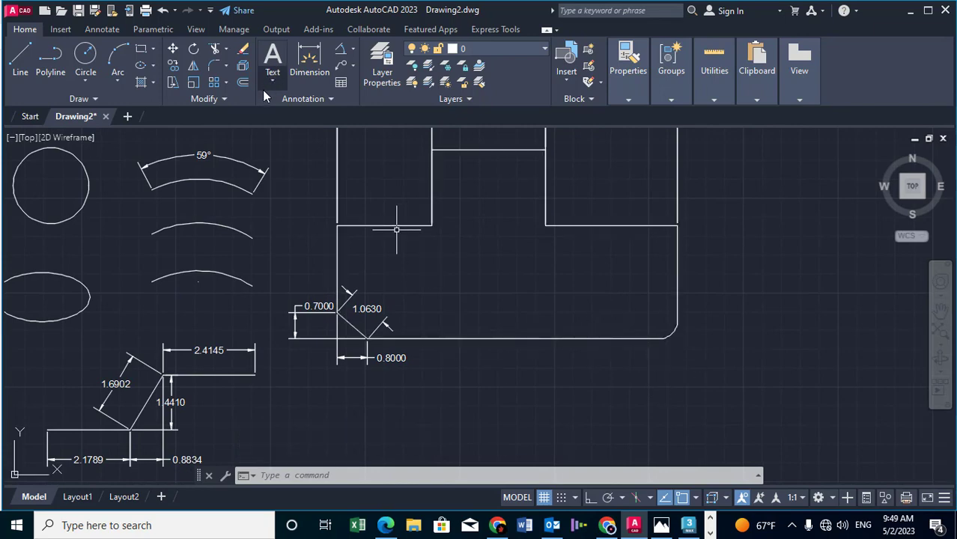
{"action": "left_click", "coordinate": [354, 50]}
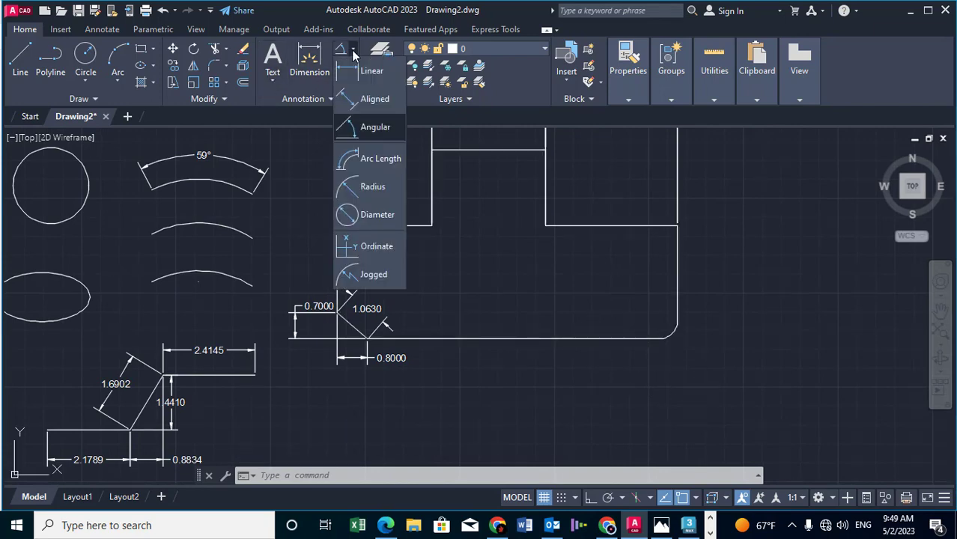
- Add a 2.7743 arc length dimension above the middle arc
{"action": "left_click", "coordinate": [366, 161]}
{"action": "middle_click_drag", "start_coordinate": [175, 237], "coordinate": [427, 267]}
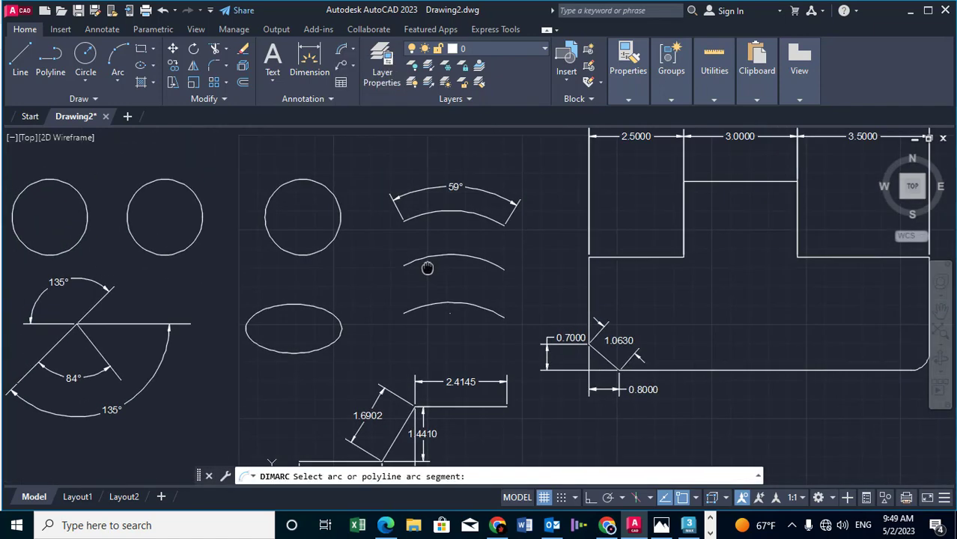
{"action": "left_click", "coordinate": [433, 257]}
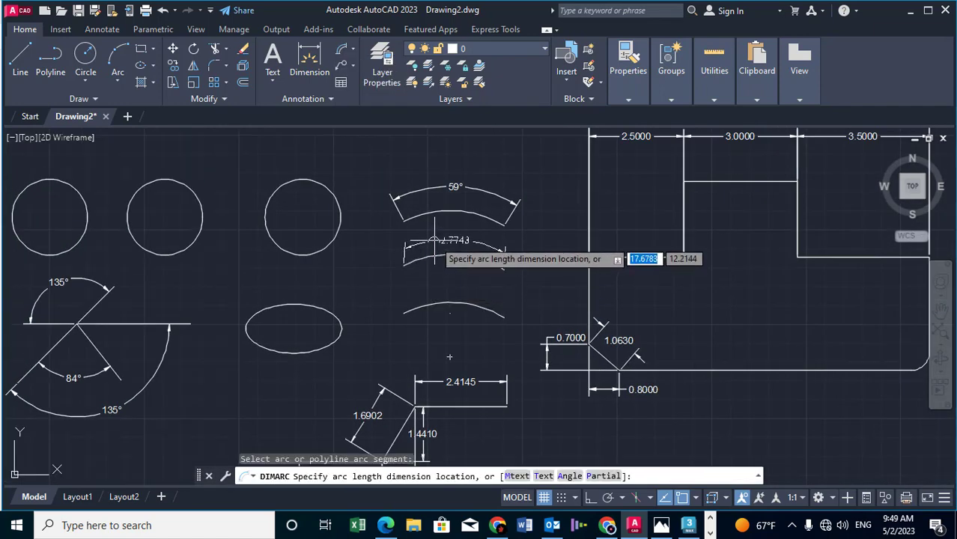
{"action": "left_click", "coordinate": [434, 238]}
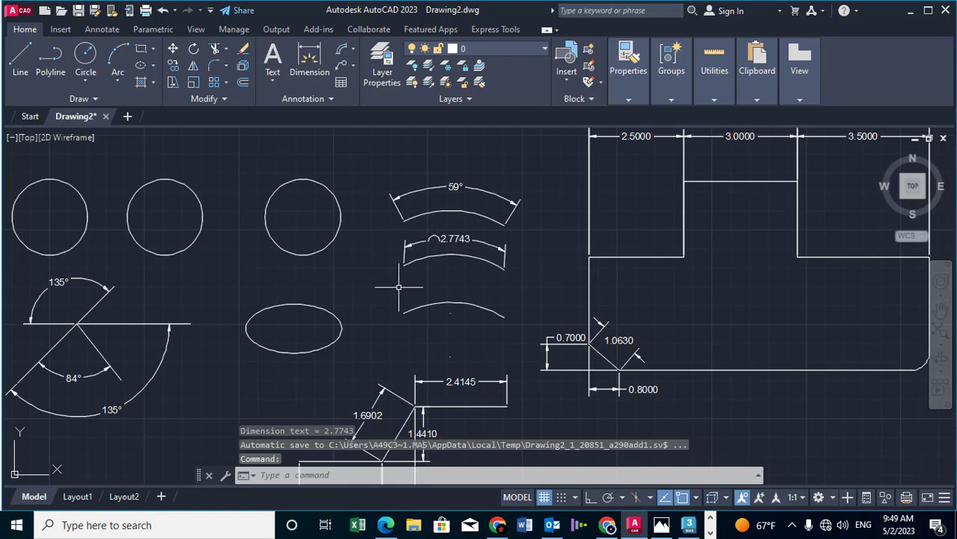
- Add a 0.7854 arc length dimension below the stepped part's rounded bottom-right corner
{"action": "middle_click_drag", "start_coordinate": [527, 300], "coordinate": [347, 266]}
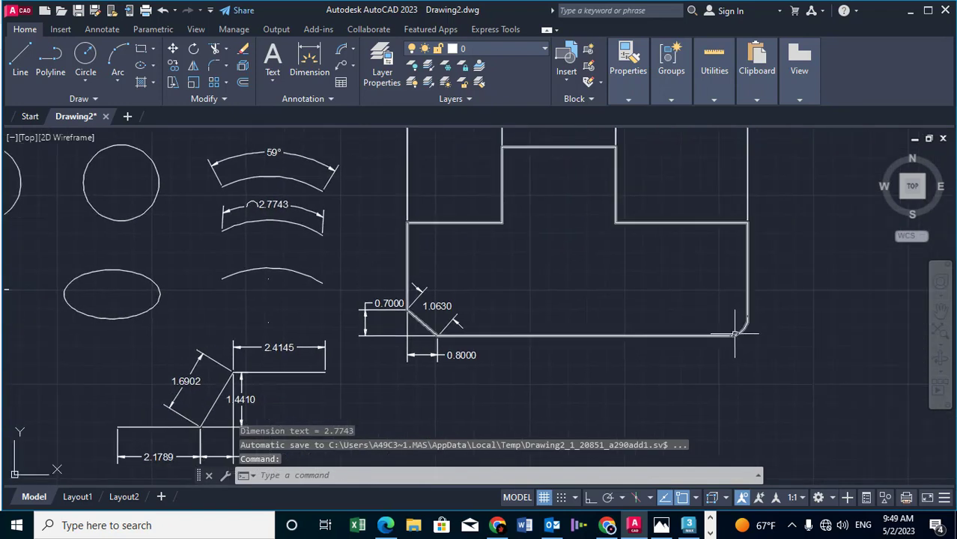
{"action": "left_click", "coordinate": [376, 474]}
{"action": "type", "text": "DAR"}
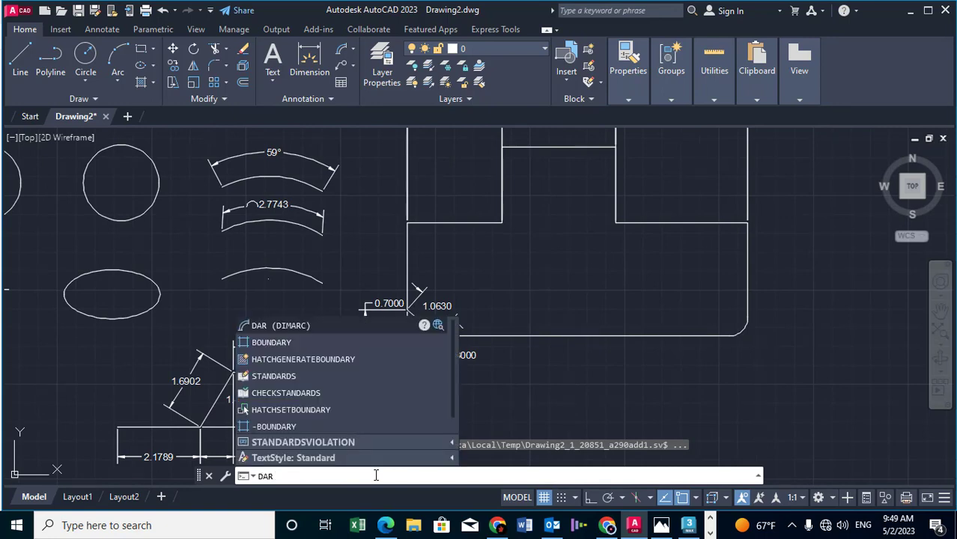
{"action": "key", "text": "Return"}
{"action": "left_click", "coordinate": [742, 329]}
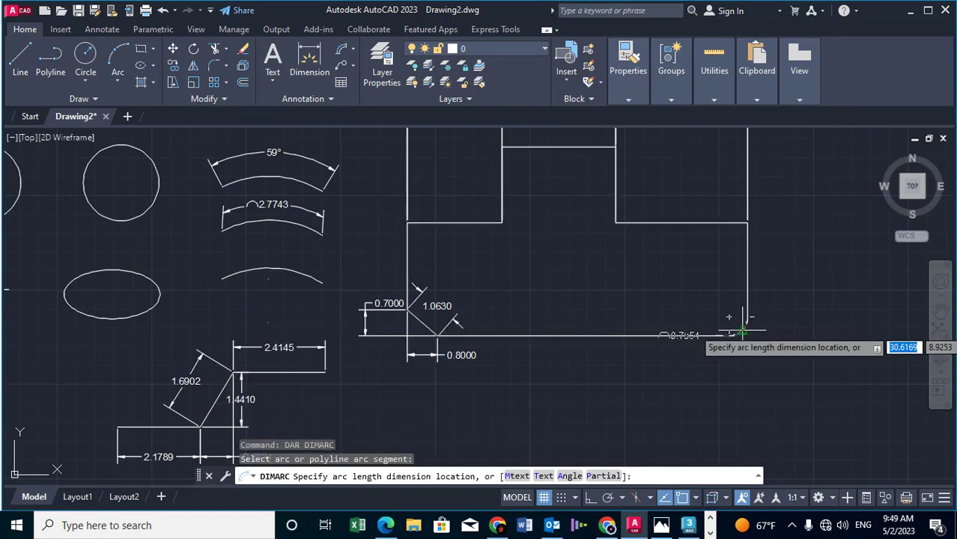
{"action": "scroll", "coordinate": [742, 329], "scroll_direction": "up", "scroll_amount": 5}
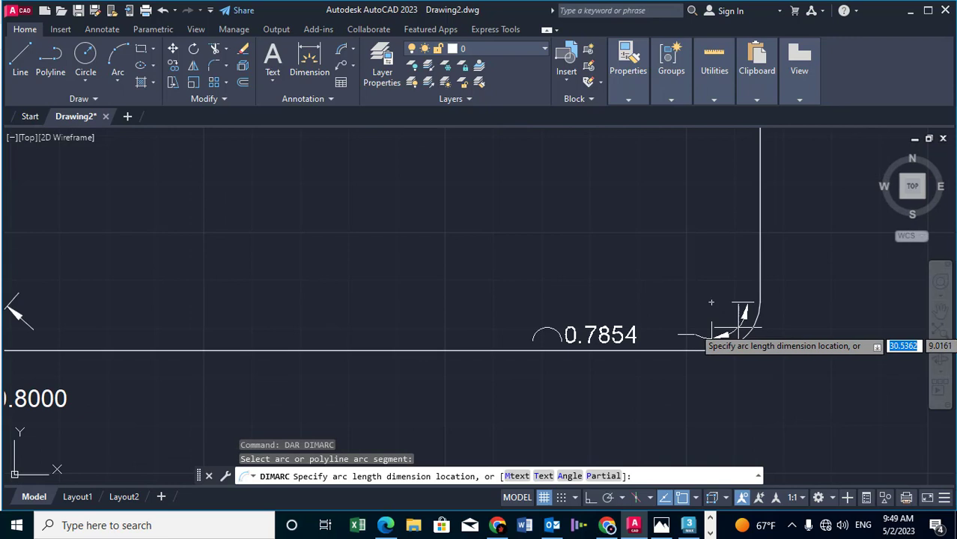
{"action": "left_click", "coordinate": [794, 360]}
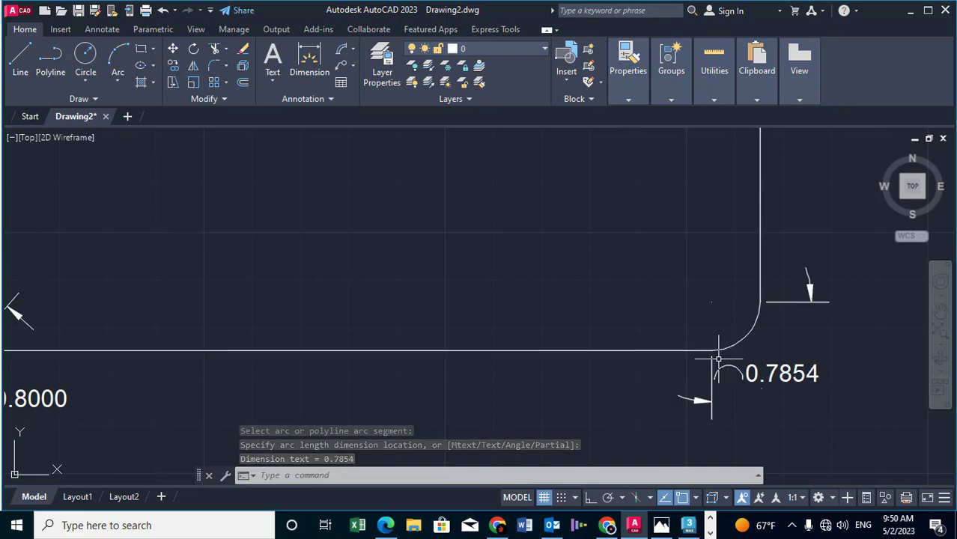
{"action": "scroll", "coordinate": [717, 361], "scroll_direction": "down", "scroll_amount": 3}
{"action": "middle_click_drag", "start_coordinate": [581, 321], "coordinate": [585, 370]}
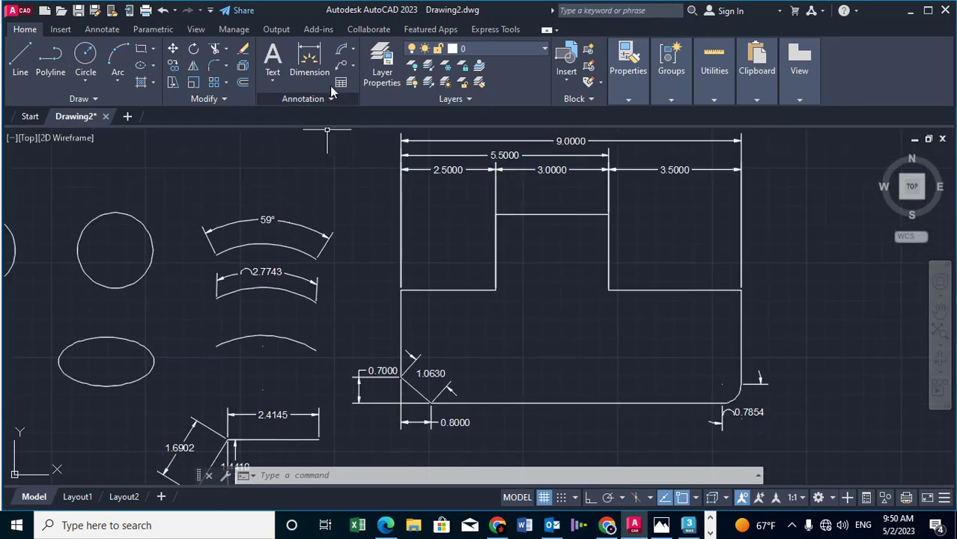
- Dimension the part's corner fillet with an R0.5000 radius placed up-left of it
{"action": "left_click", "coordinate": [353, 51]}
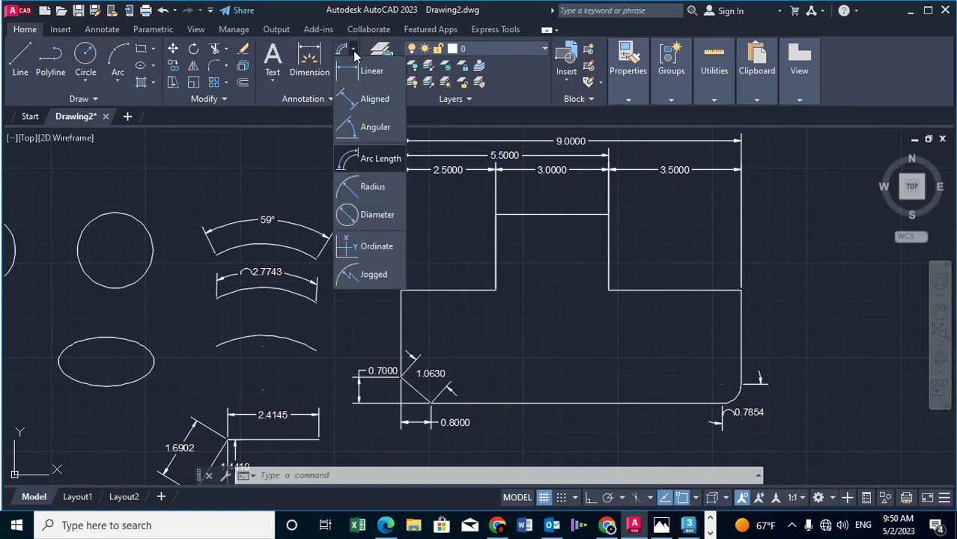
{"action": "left_click", "coordinate": [362, 187]}
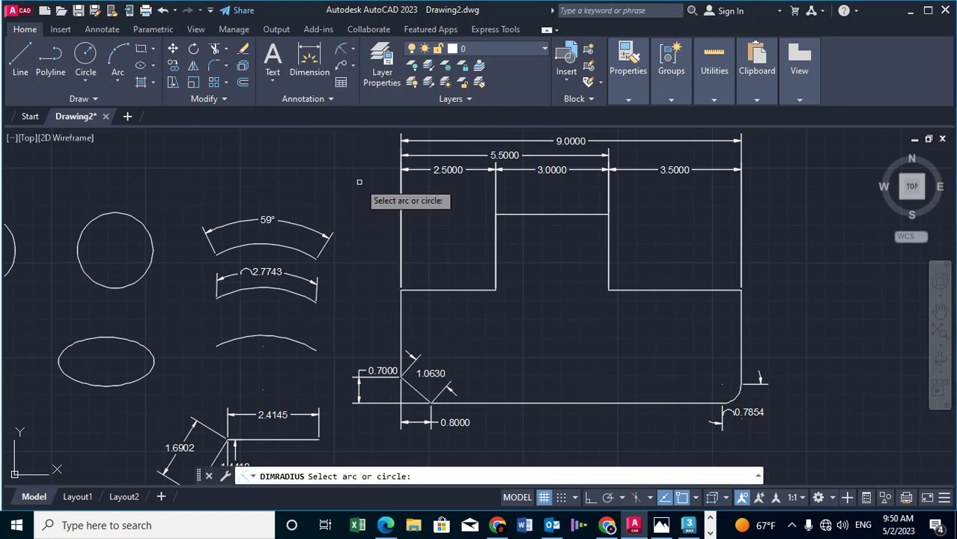
{"action": "left_click", "coordinate": [732, 397]}
{"action": "scroll", "coordinate": [728, 403], "scroll_direction": "up", "scroll_amount": 3}
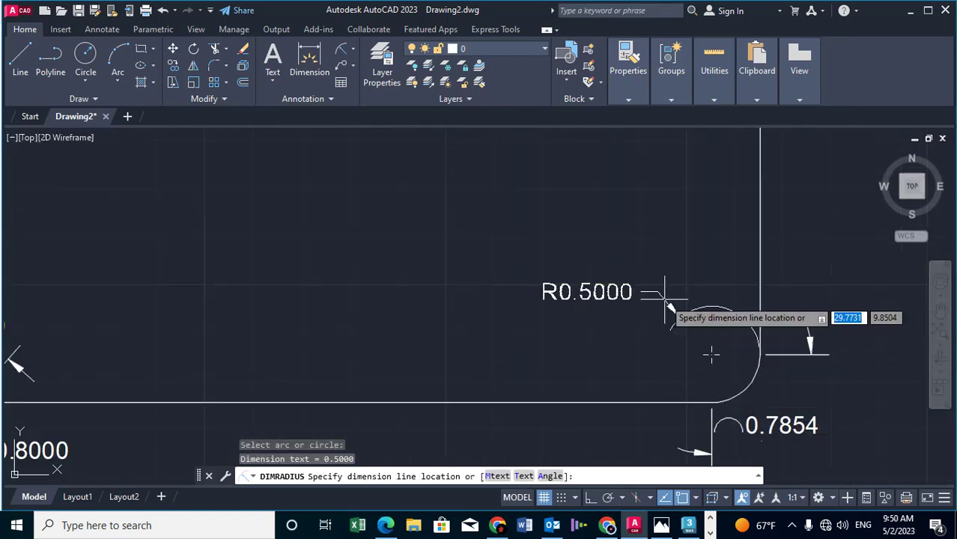
{"action": "left_click", "coordinate": [659, 305]}
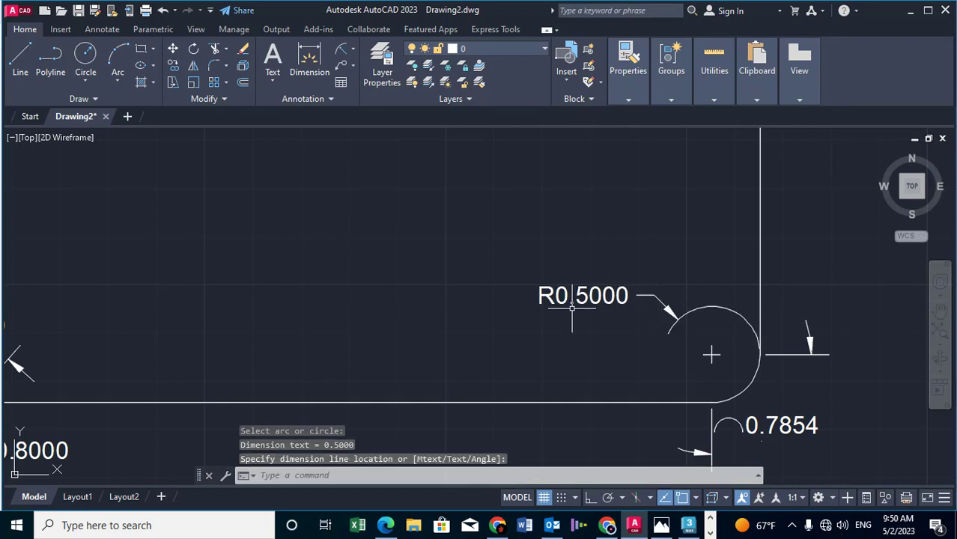
{"action": "scroll", "coordinate": [649, 347], "scroll_direction": "down", "scroll_amount": 7}
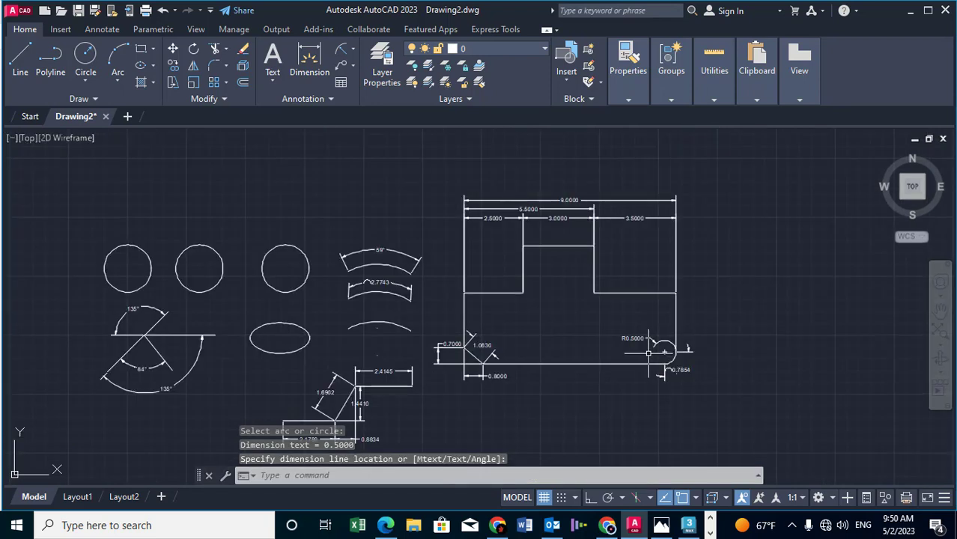
{"action": "scroll", "coordinate": [236, 348], "scroll_direction": "up", "scroll_amount": 3}
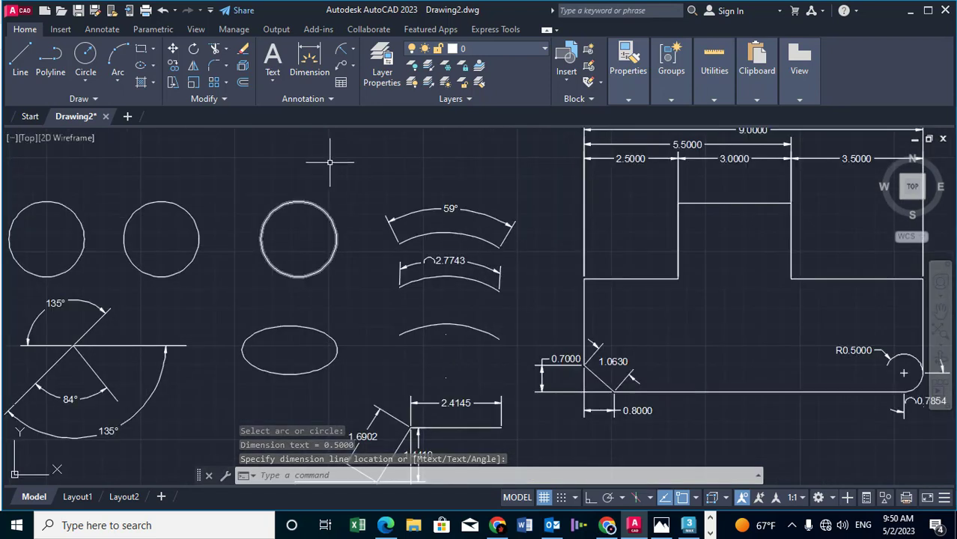
- Add an R1.0000 radius dimension above the third circle in the top row
{"action": "left_click", "coordinate": [354, 51]}
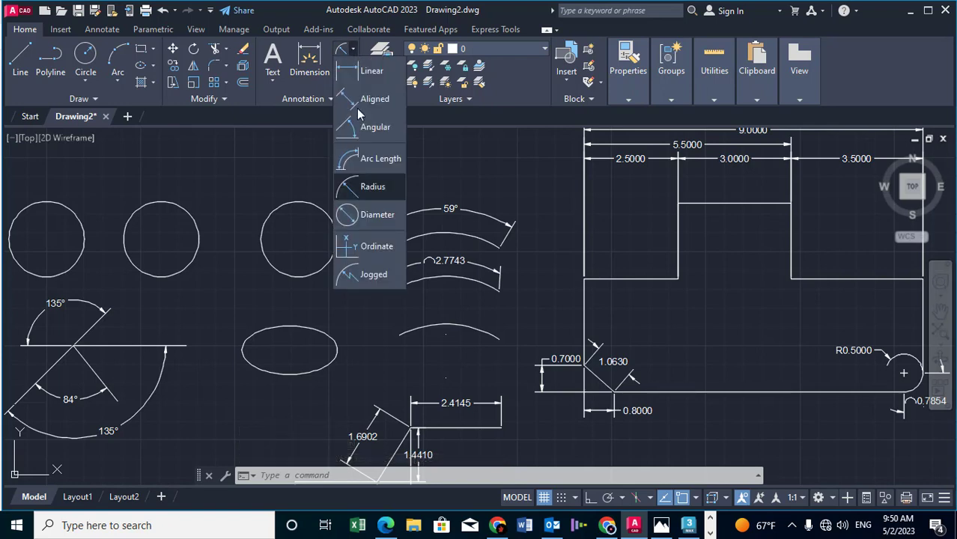
{"action": "left_click", "coordinate": [372, 187]}
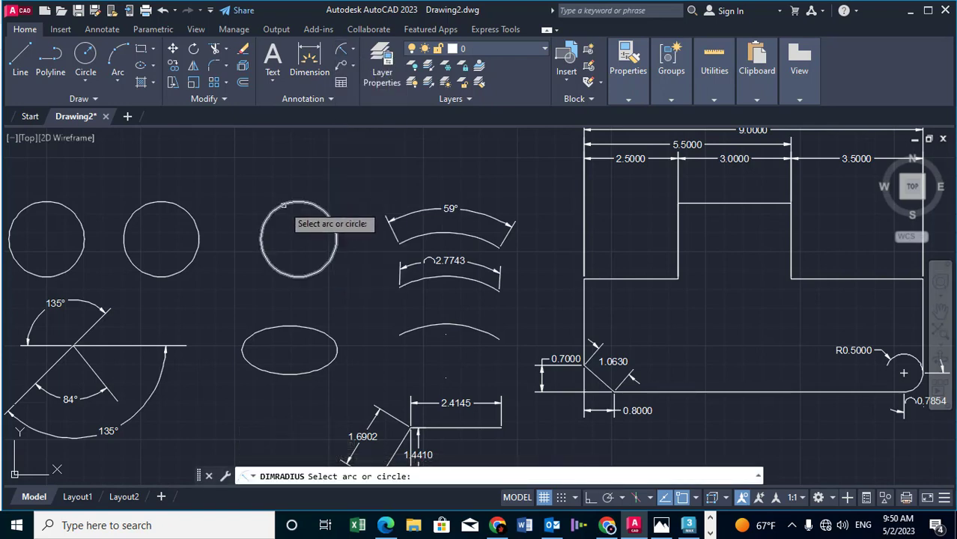
{"action": "left_click", "coordinate": [286, 204]}
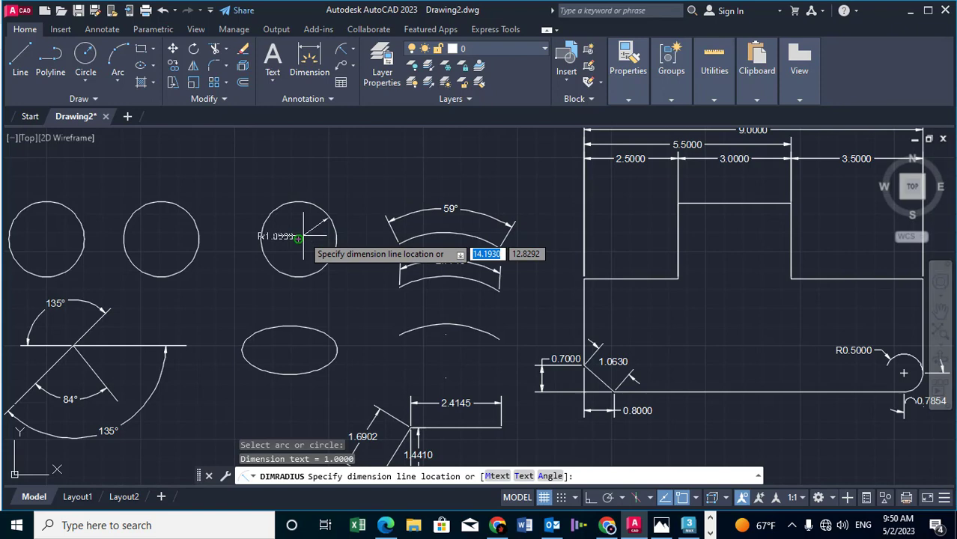
{"action": "left_click", "coordinate": [346, 196]}
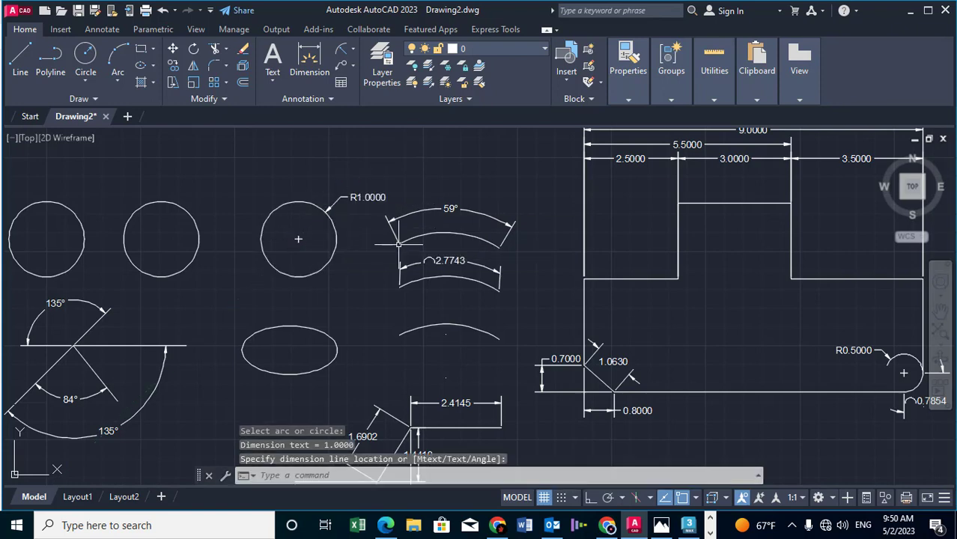
{"action": "mouse_move", "coordinate": [291, 281]}
{"action": "middle_mouse_down"}
{"action": "mouse_move", "coordinate": [409, 282]}
{"action": "mouse_move", "coordinate": [426, 240]}
{"action": "middle_mouse_up"}
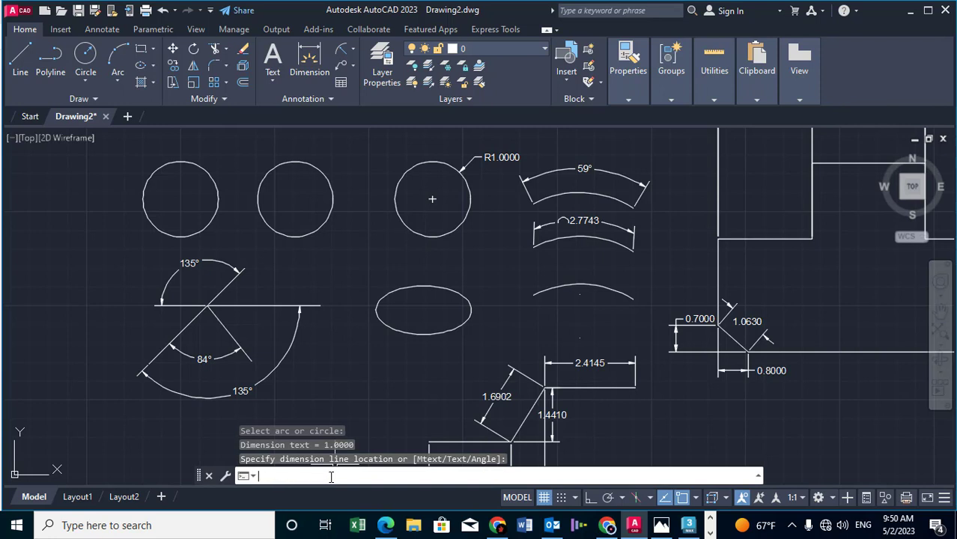
- Add an R2.7086 radius dimension above the lower single arc
{"action": "type", "text": "dra"}
{"action": "key", "text": "Return"}
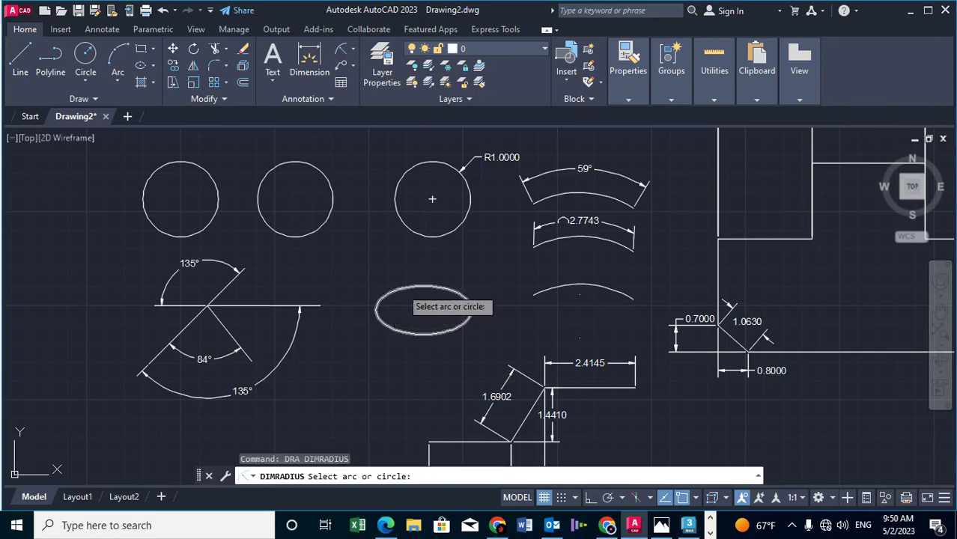
{"action": "left_click", "coordinate": [401, 288]}
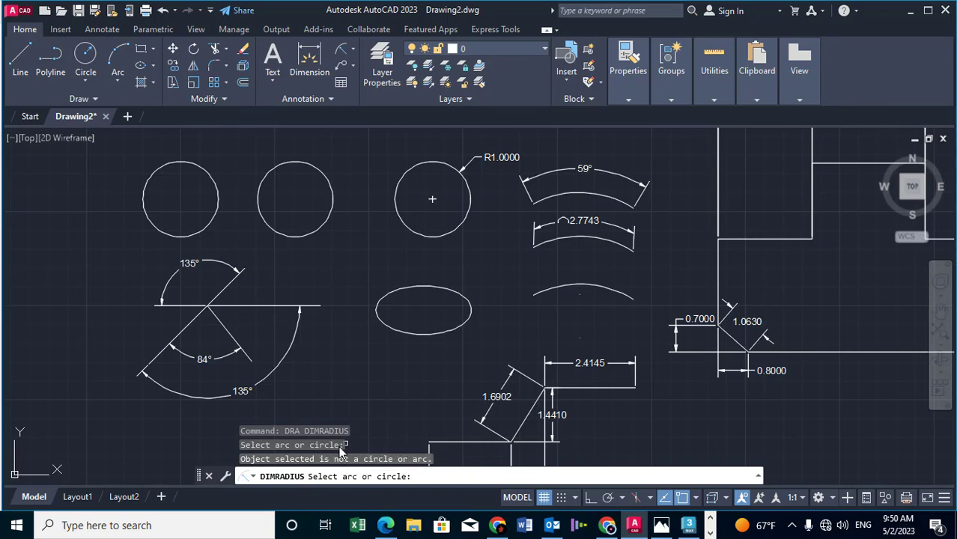
{"action": "left_click", "coordinate": [573, 286]}
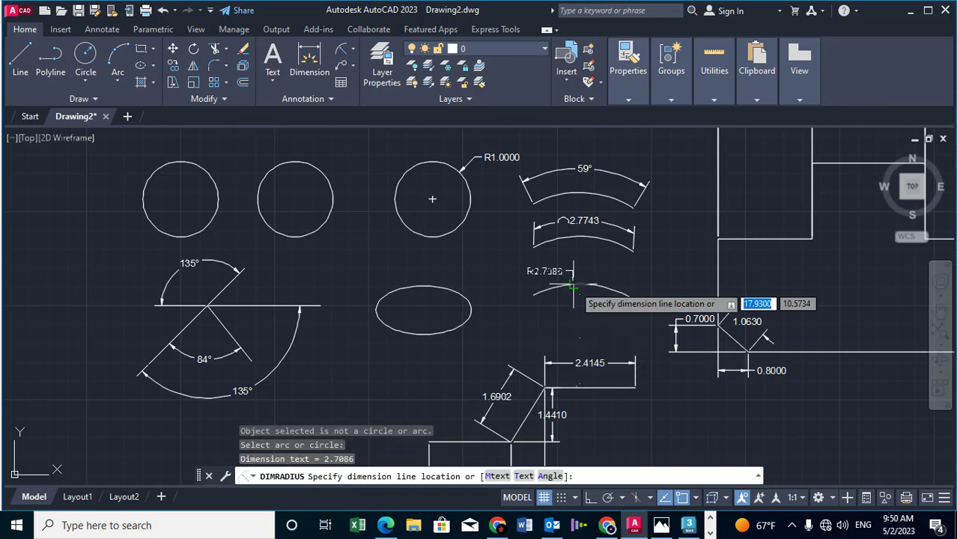
{"action": "scroll", "coordinate": [576, 269], "scroll_direction": "up", "scroll_amount": 2}
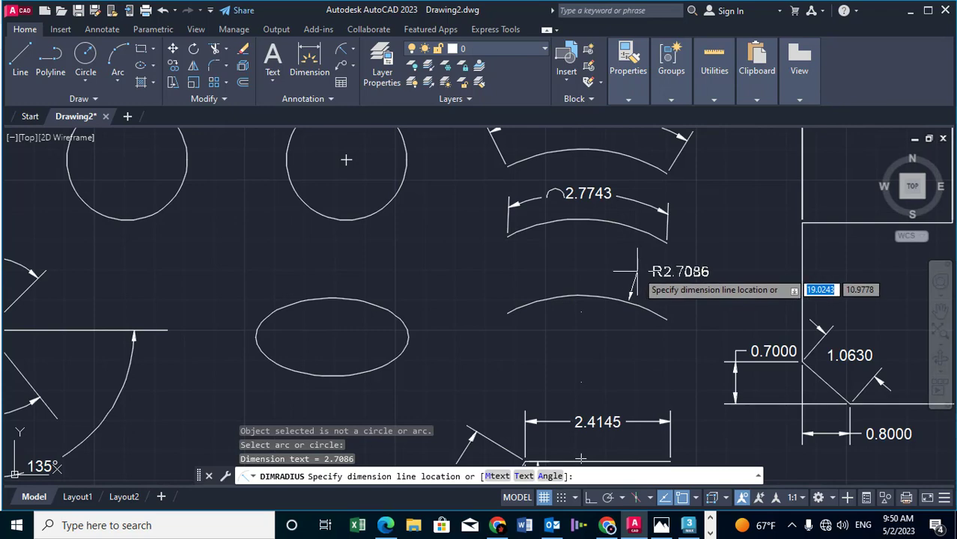
{"action": "left_click", "coordinate": [636, 271]}
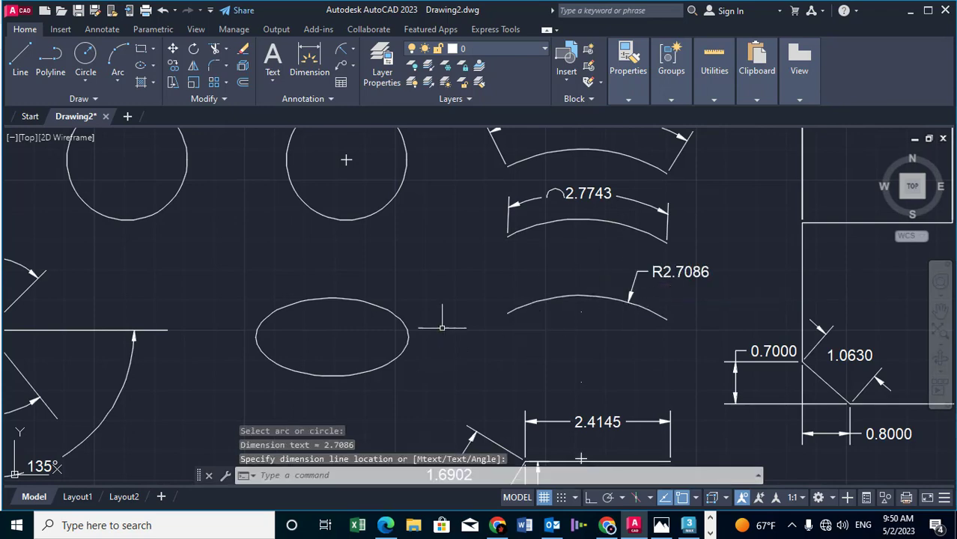
- Place a Ø2.0000 diameter dimension above-right of the second circle in the top row
{"action": "left_click", "coordinate": [353, 51]}
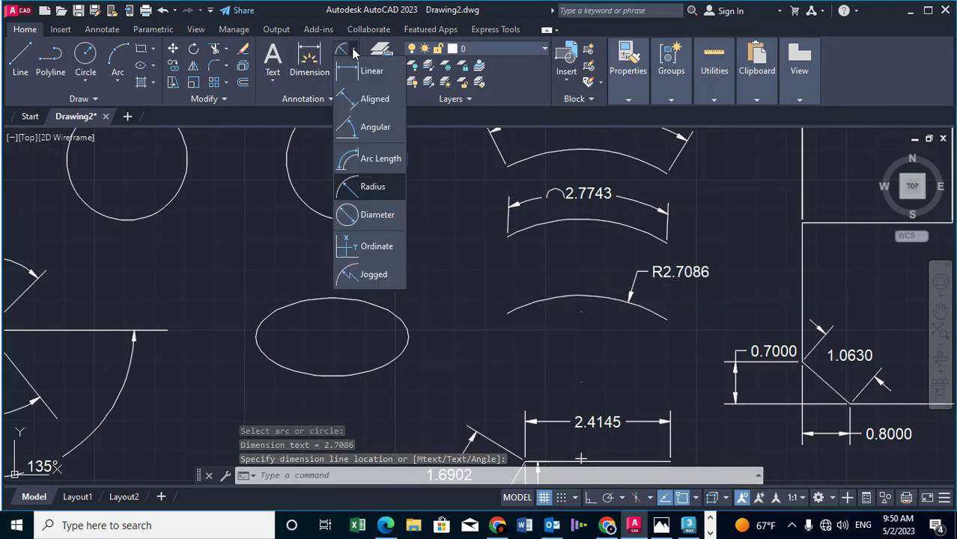
{"action": "left_click", "coordinate": [367, 214]}
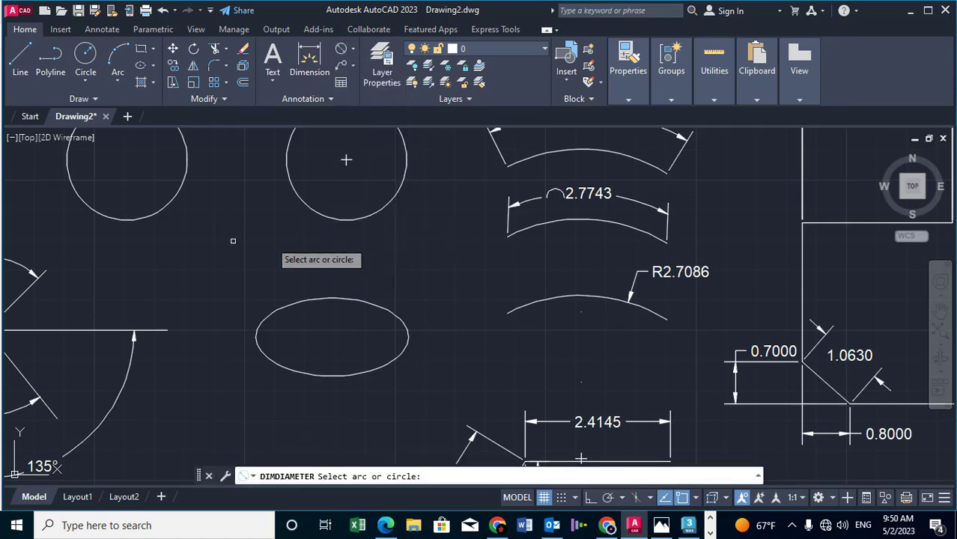
{"action": "middle_click_drag", "start_coordinate": [236, 240], "coordinate": [284, 308]}
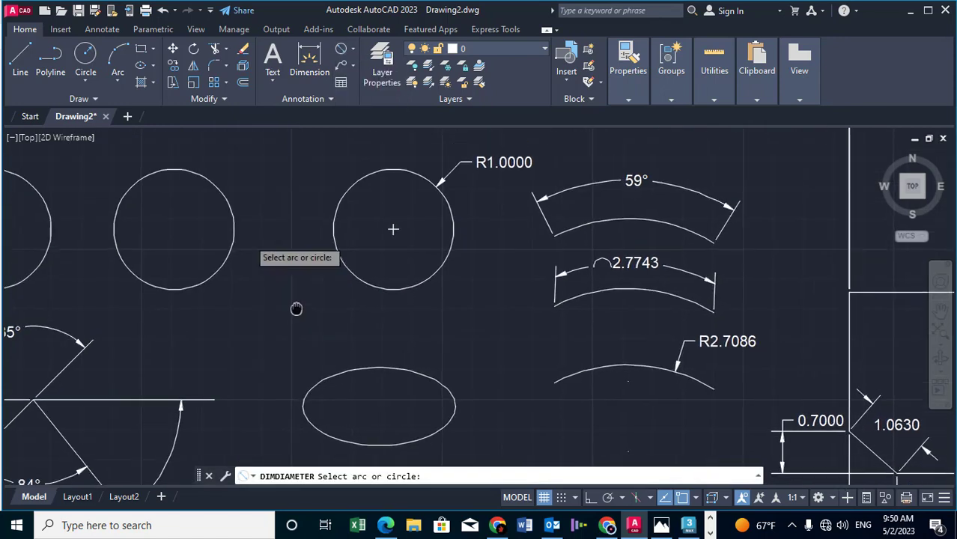
{"action": "left_click", "coordinate": [223, 199]}
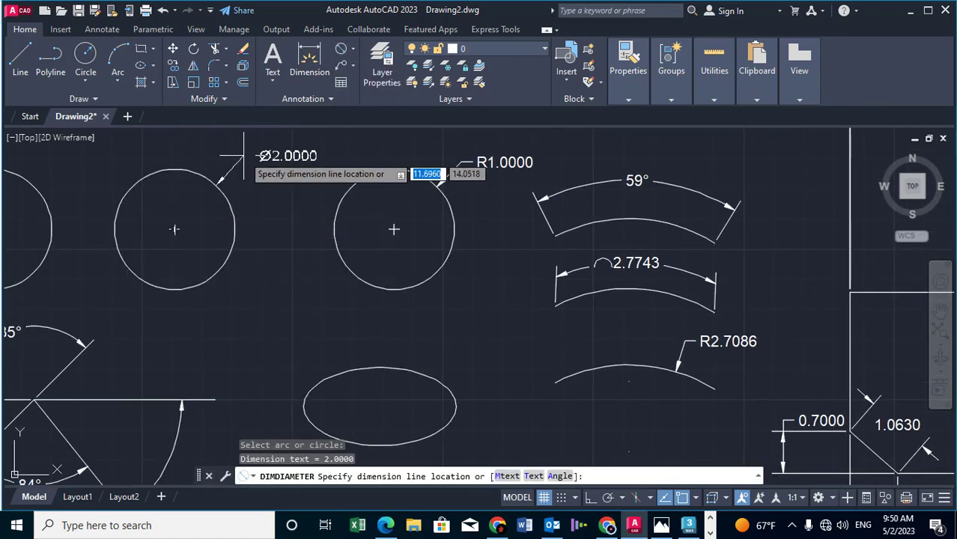
{"action": "left_click", "coordinate": [243, 156]}
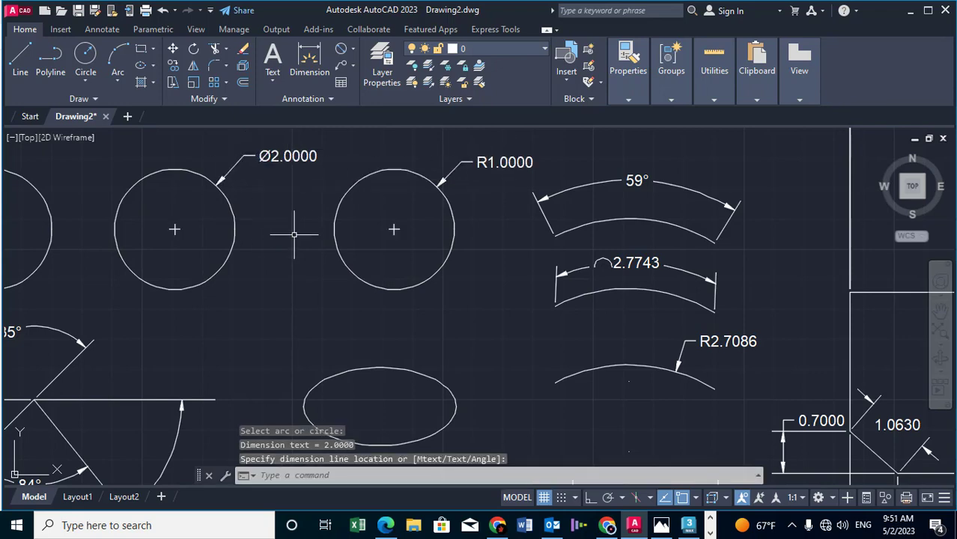
{"action": "mouse_move", "coordinate": [294, 203]}
{"action": "middle_mouse_down"}
{"action": "mouse_move", "coordinate": [339, 208]}
{"action": "mouse_move", "coordinate": [370, 192]}
{"action": "middle_mouse_up"}
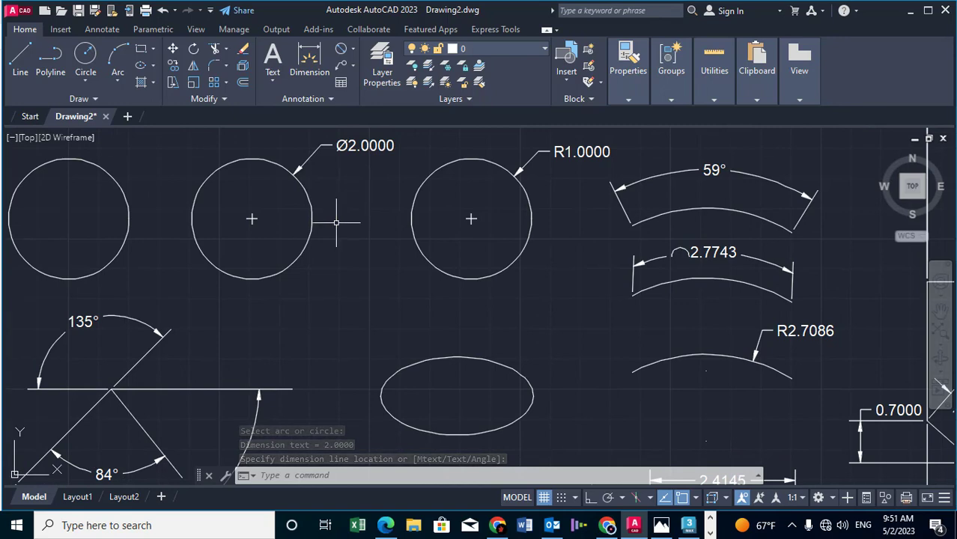
{"action": "type", "text": "DDRMODES"}
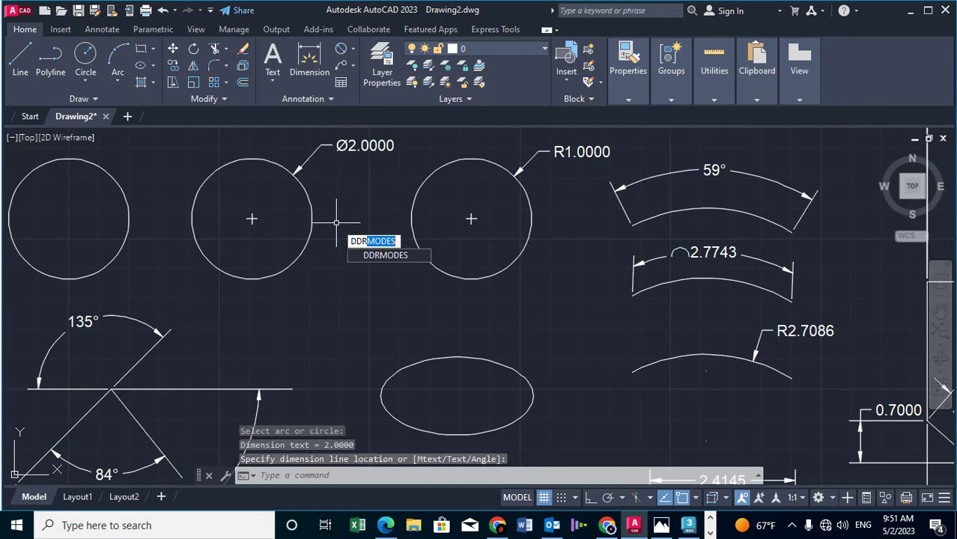
{"action": "key", "text": "Return"}
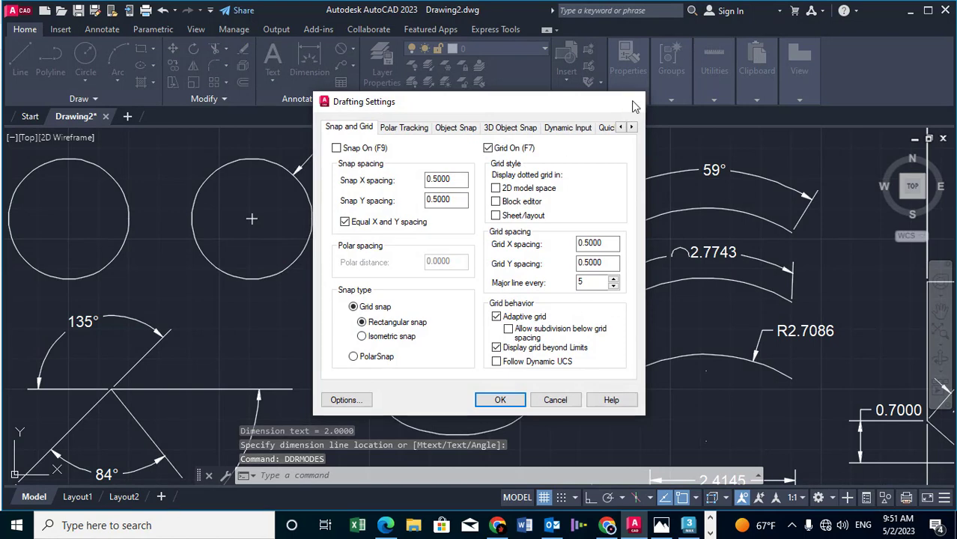
{"action": "left_click", "coordinate": [635, 102]}
{"action": "type", "text": "d"}
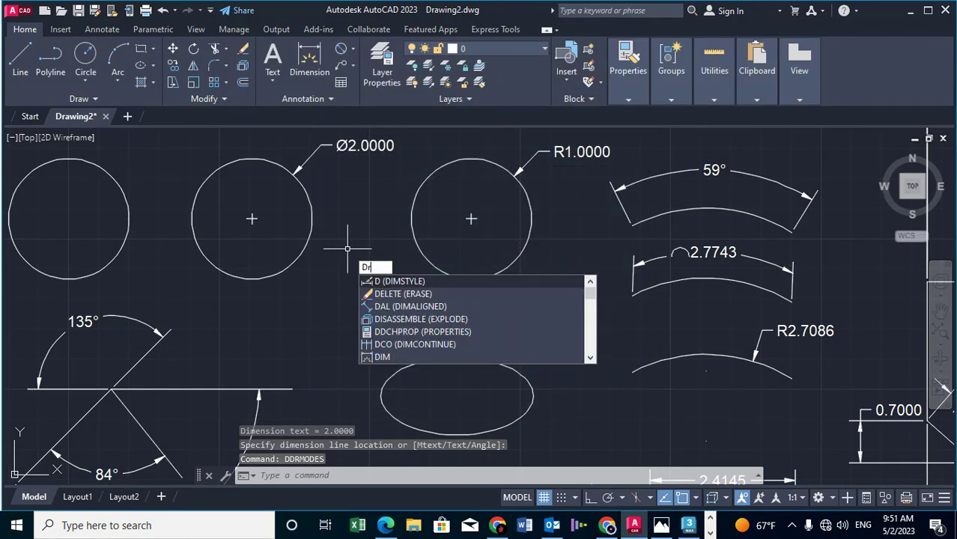
{"action": "key", "text": "Return"}
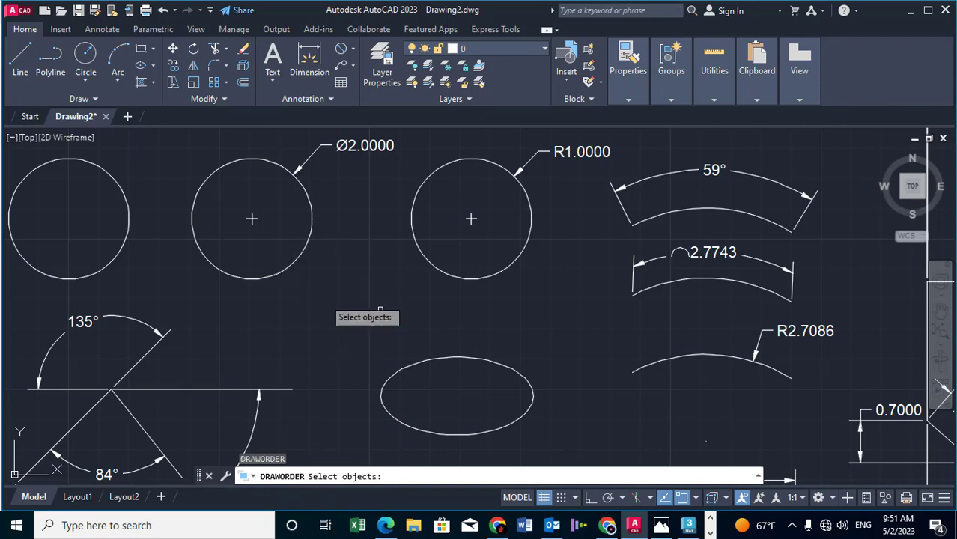
{"action": "left_click", "coordinate": [665, 358]}
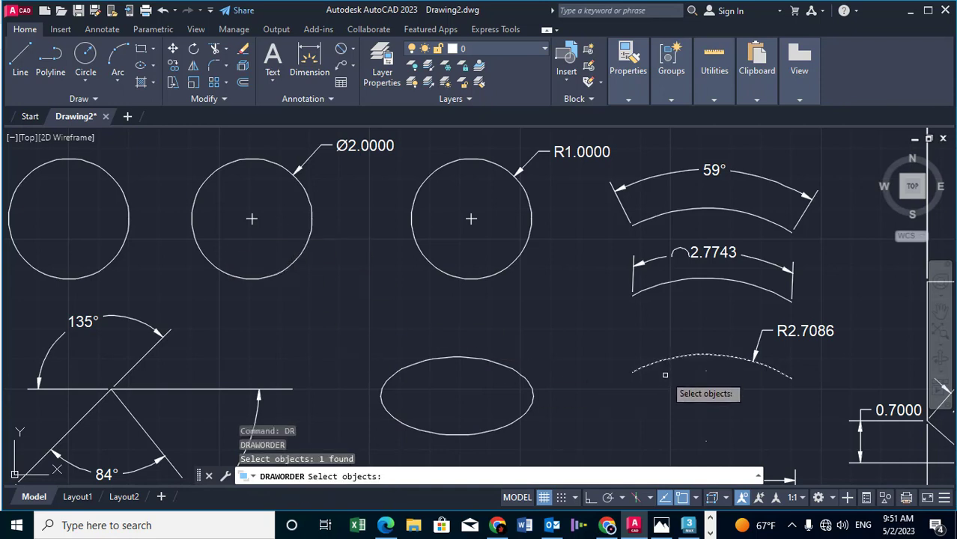
{"action": "key", "text": "Return"}
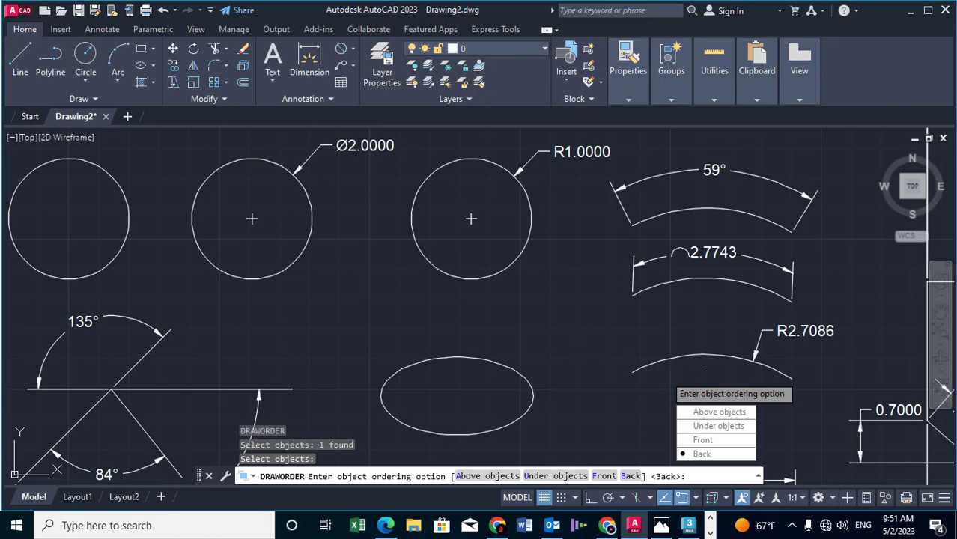
{"action": "key", "text": "Escape"}
{"action": "key", "text": "Escape"}
{"action": "middle_click_drag", "start_coordinate": [286, 280], "coordinate": [341, 284]}
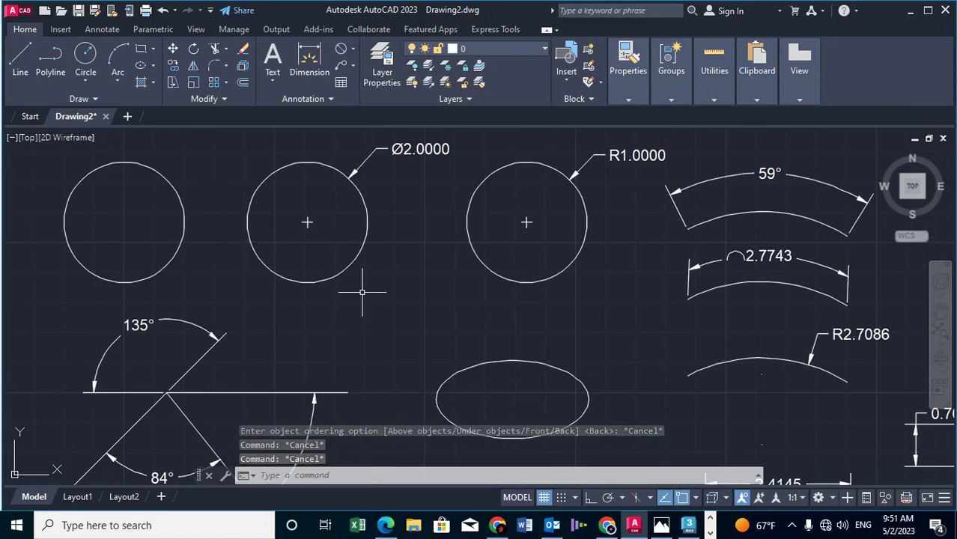
- Use DDI to add a Ø5.4173 diameter dimension below the R2.7086 arc
{"action": "left_click", "coordinate": [352, 49]}
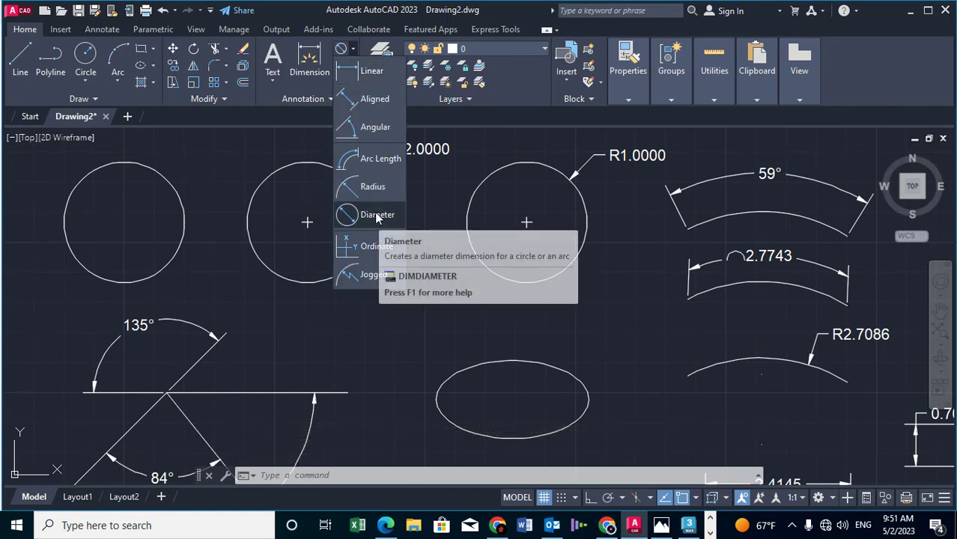
{"action": "left_click", "coordinate": [407, 327]}
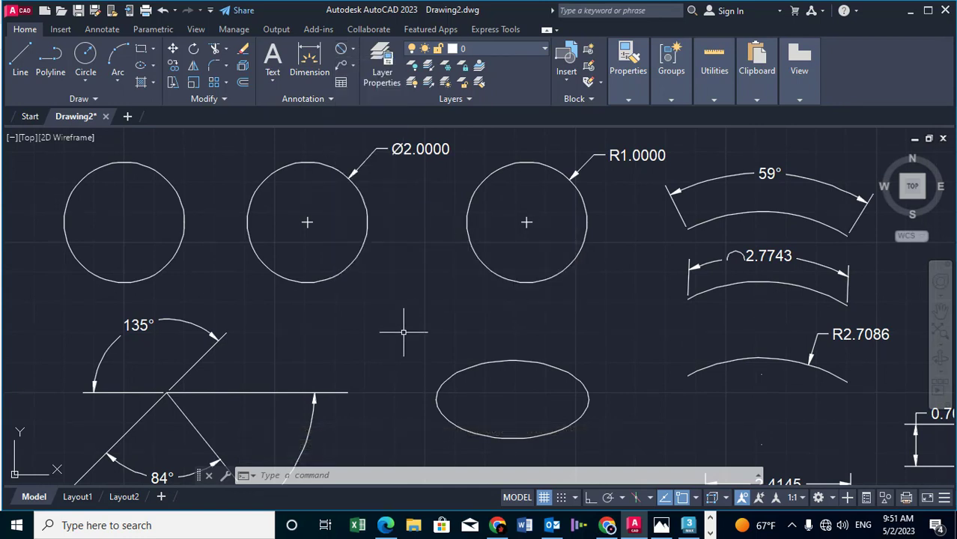
{"action": "type", "text": "DDI"}
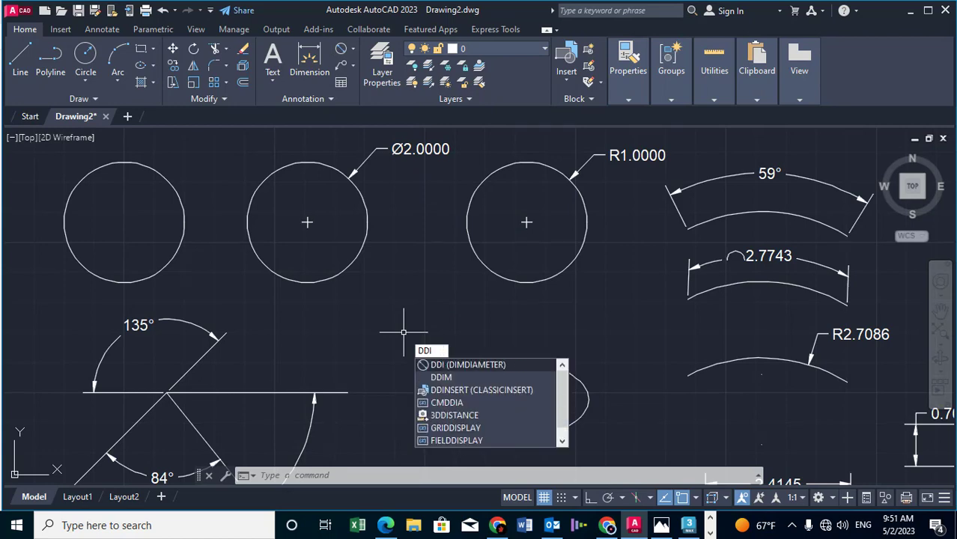
{"action": "key", "text": "Return"}
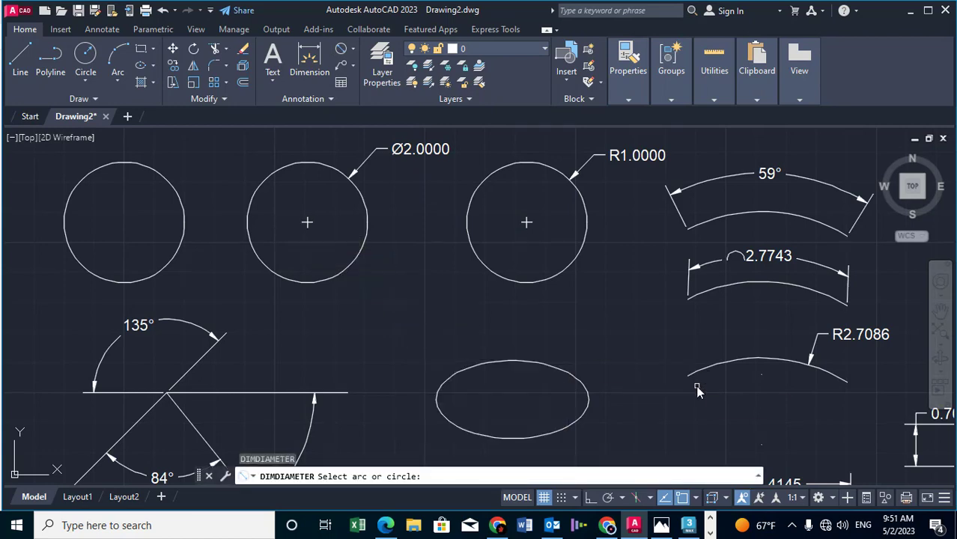
{"action": "middle_click_drag", "start_coordinate": [696, 389], "coordinate": [531, 313]}
{"action": "left_click", "coordinate": [567, 294]}
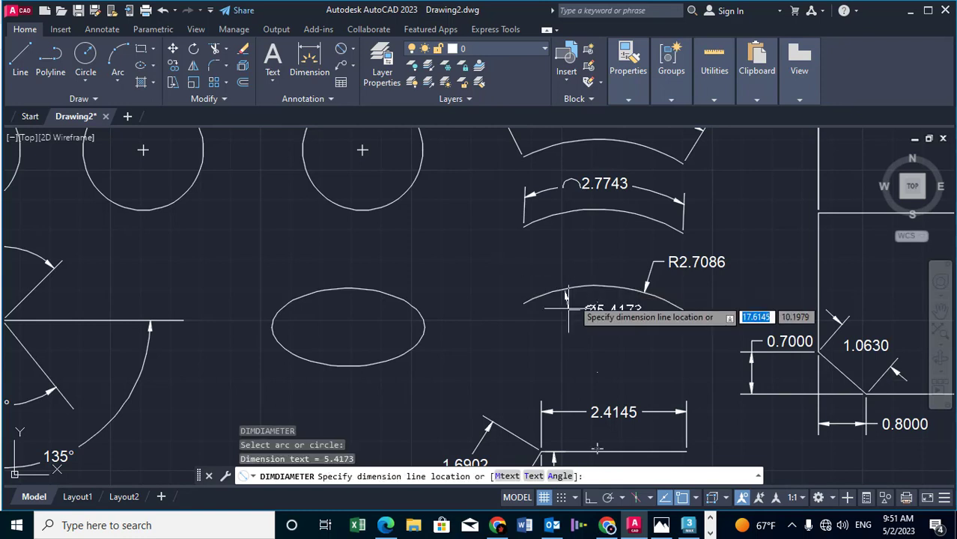
{"action": "left_click", "coordinate": [563, 342]}
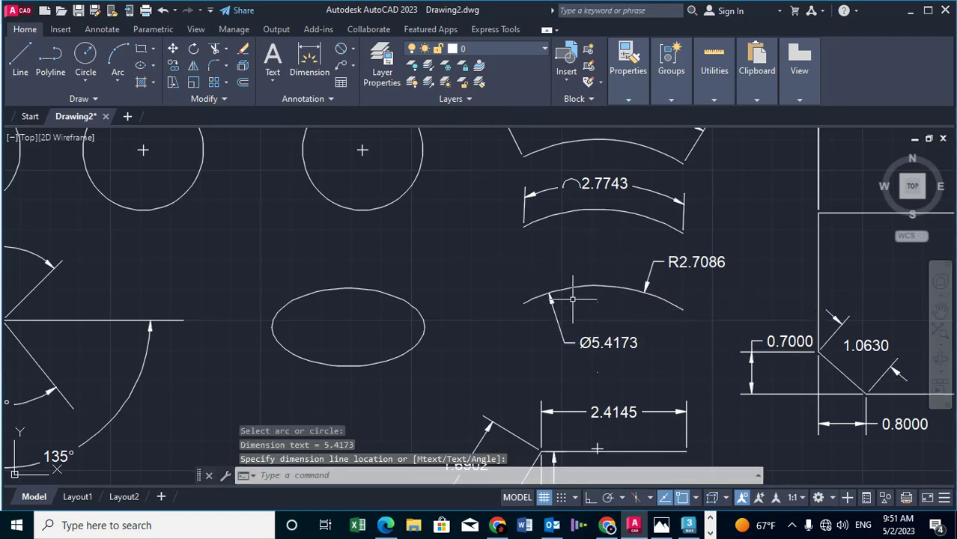
- Zoom out and pan so the whole drawing is in view
{"action": "scroll", "coordinate": [573, 300], "scroll_direction": "down", "scroll_amount": 3}
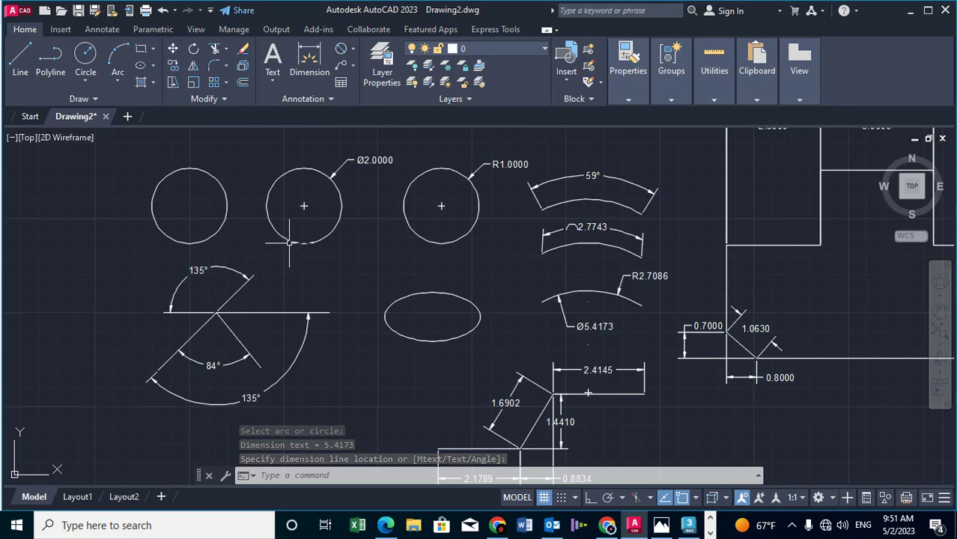
{"action": "middle_click_drag", "start_coordinate": [314, 244], "coordinate": [380, 288]}
{"action": "left_click", "coordinate": [353, 49]}
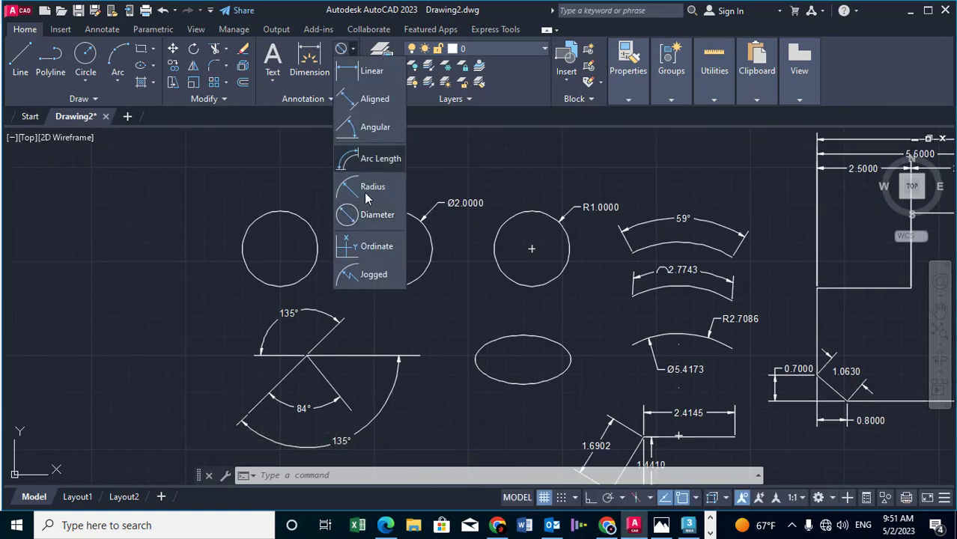
{"action": "left_click", "coordinate": [354, 50]}
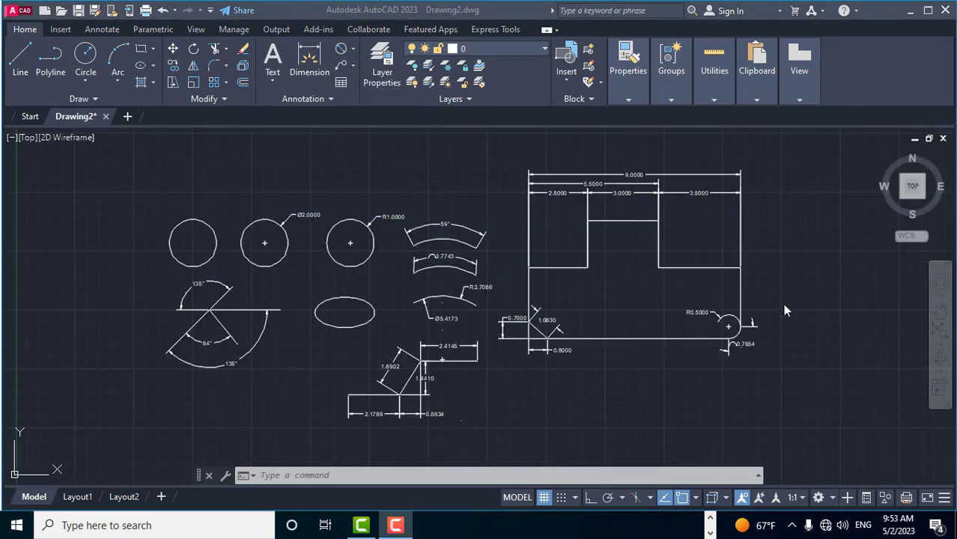
{"action": "middle_click_drag", "start_coordinate": [619, 289], "coordinate": [577, 287]}
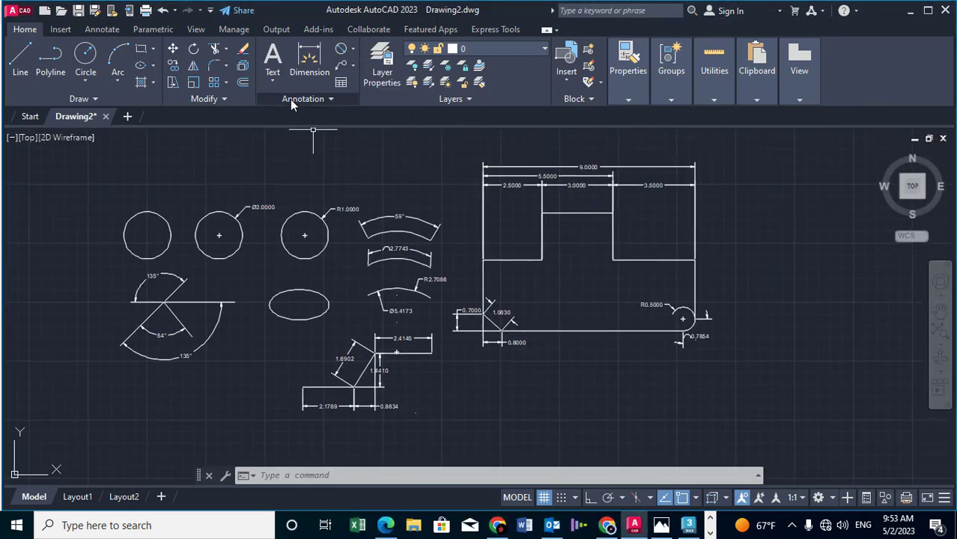
- In the Dimension Style Manager, create a new style 'A' based on Standard
{"action": "left_click", "coordinate": [328, 99]}
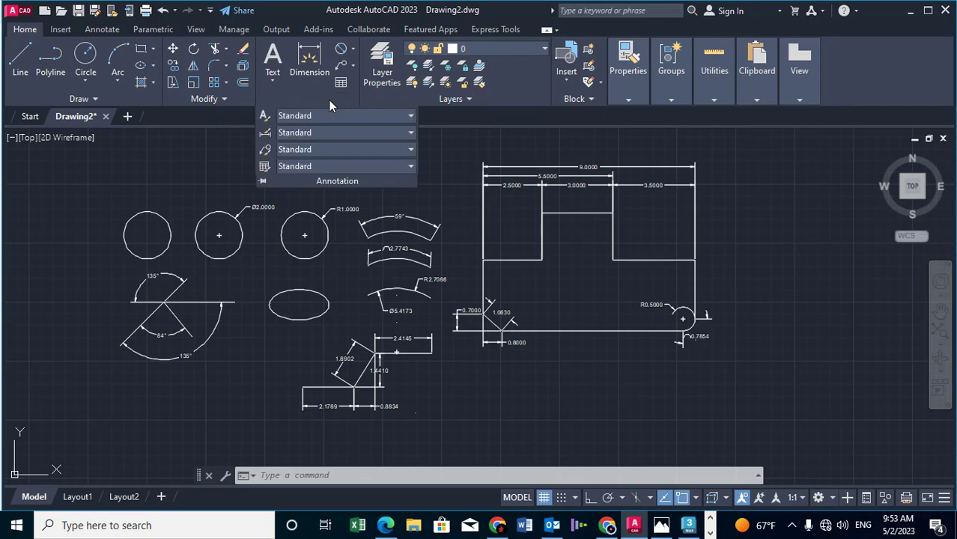
{"action": "left_click", "coordinate": [266, 134]}
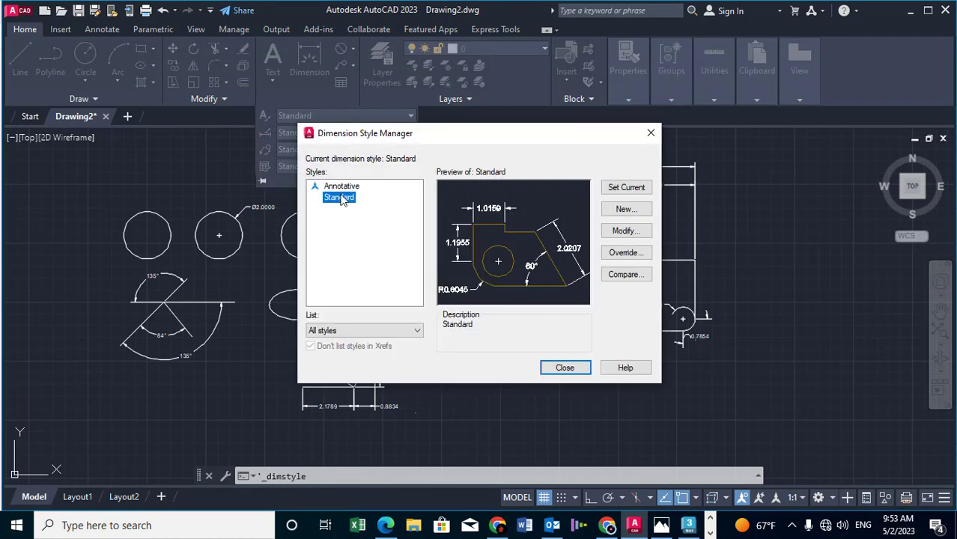
{"action": "left_click", "coordinate": [642, 211]}
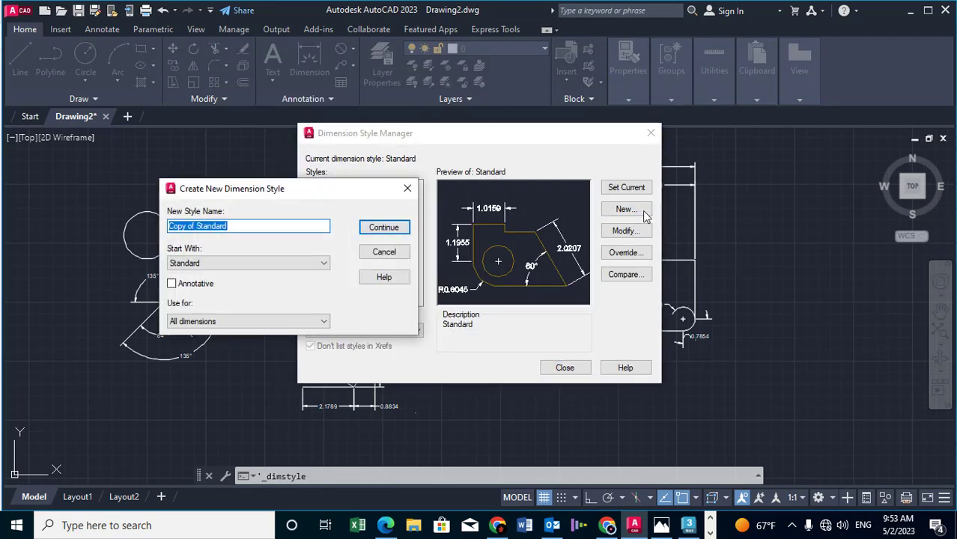
{"action": "type", "text": "A"}
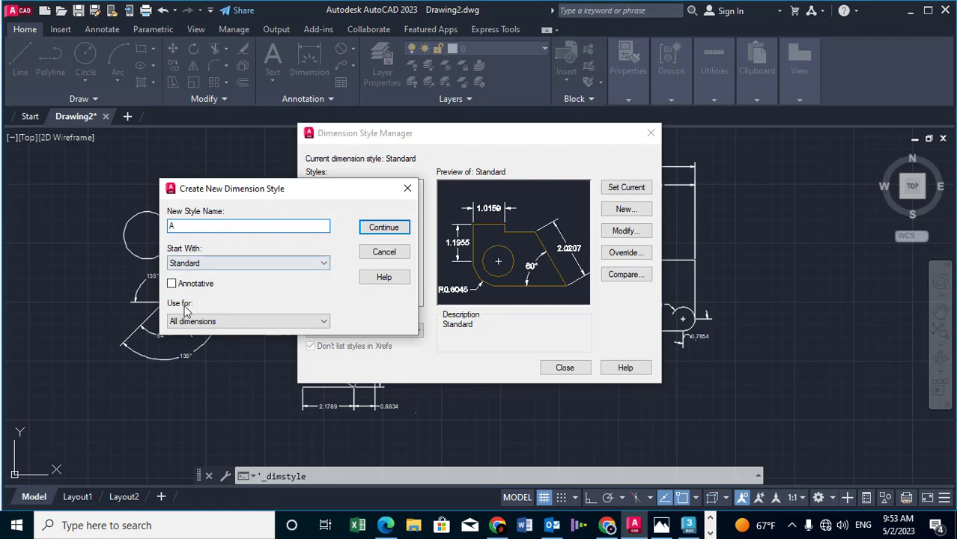
{"action": "left_click", "coordinate": [378, 227]}
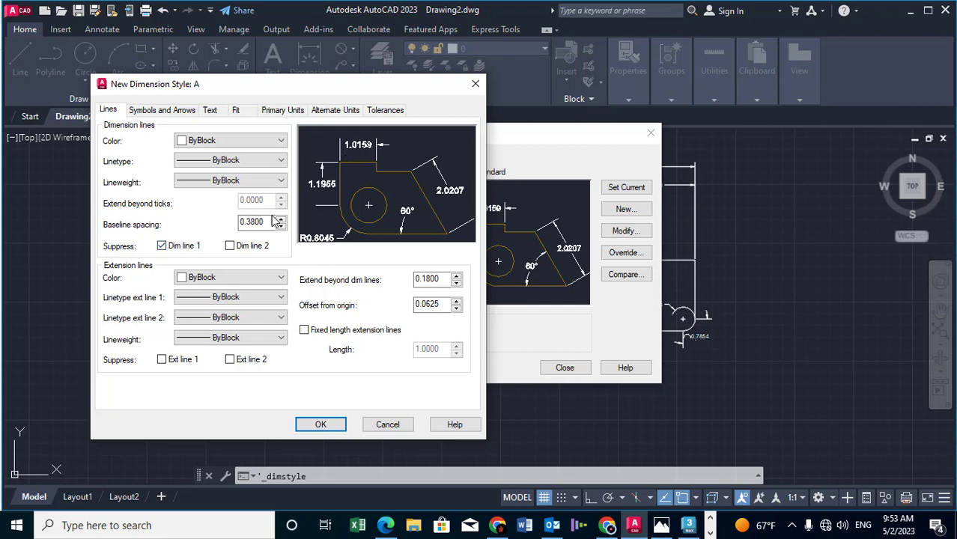
- Suppress both extension lines in style A and set oblique tick arrowheads
{"action": "left_click", "coordinate": [252, 247]}
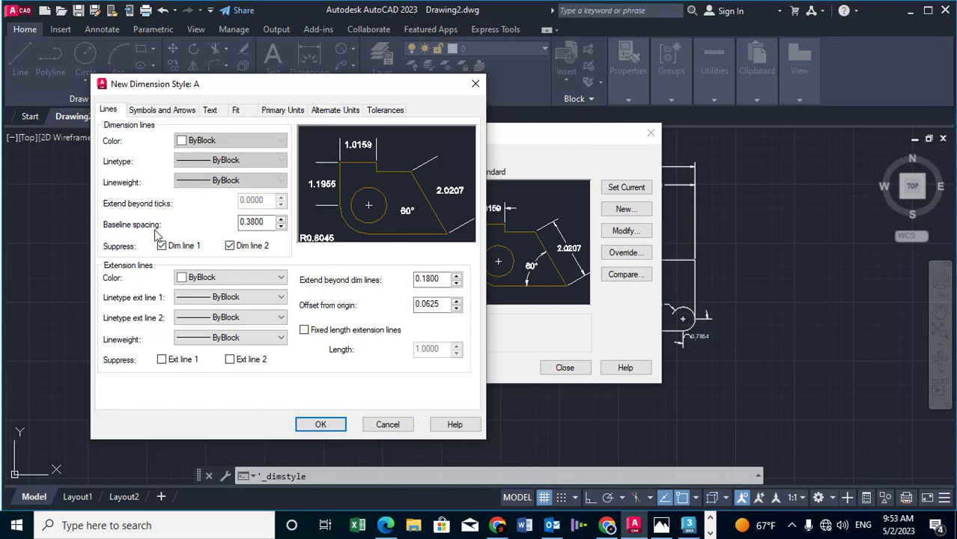
{"action": "left_click", "coordinate": [224, 246]}
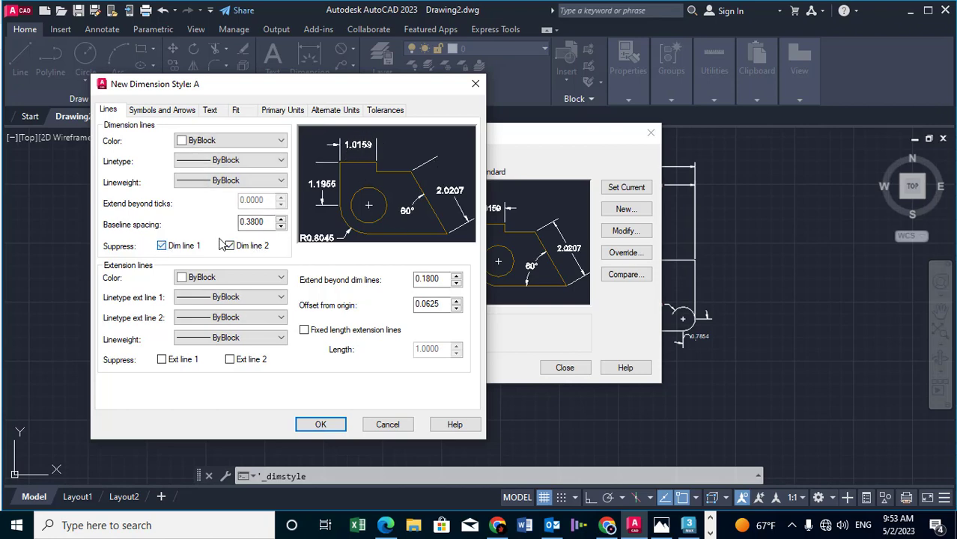
{"action": "left_click", "coordinate": [163, 360]}
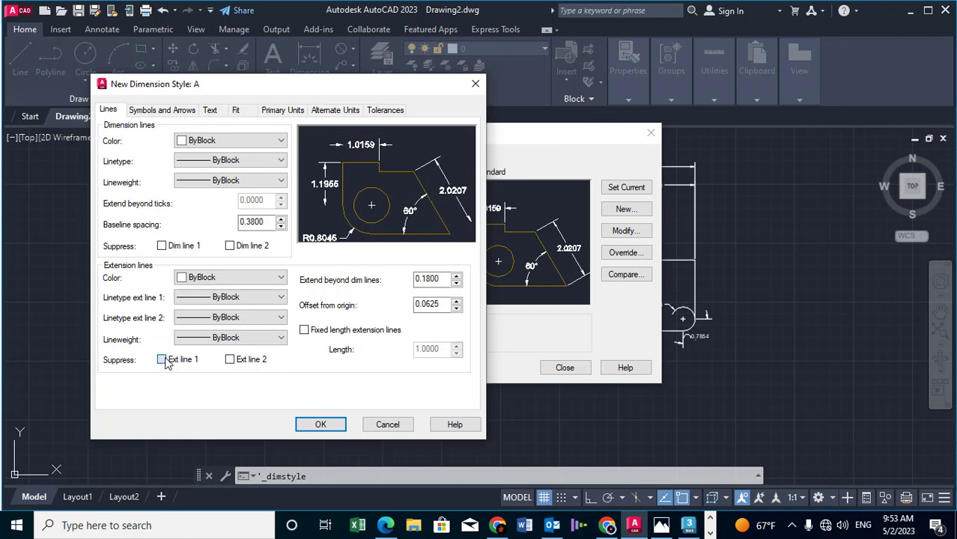
{"action": "left_click", "coordinate": [229, 360]}
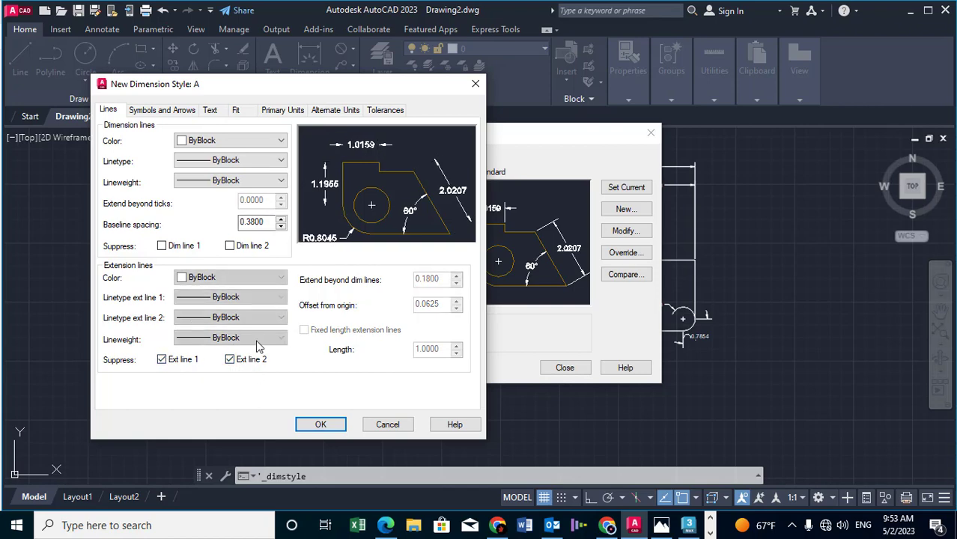
{"action": "left_click", "coordinate": [176, 111]}
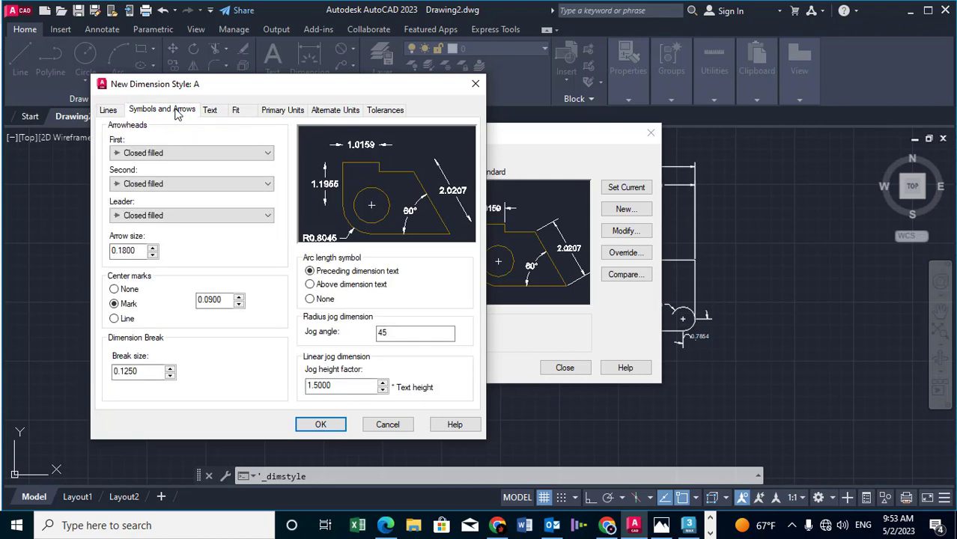
{"action": "left_click", "coordinate": [200, 153]}
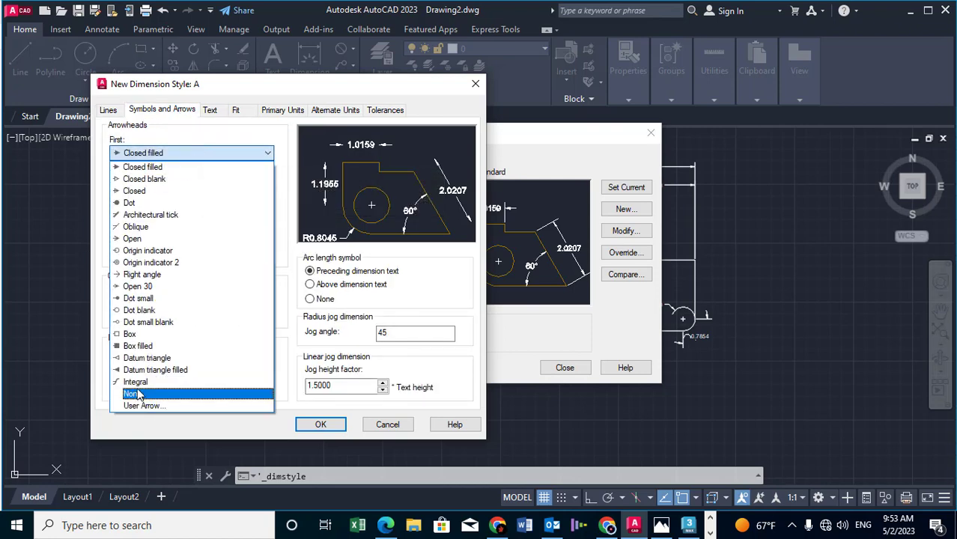
{"action": "left_click", "coordinate": [135, 226]}
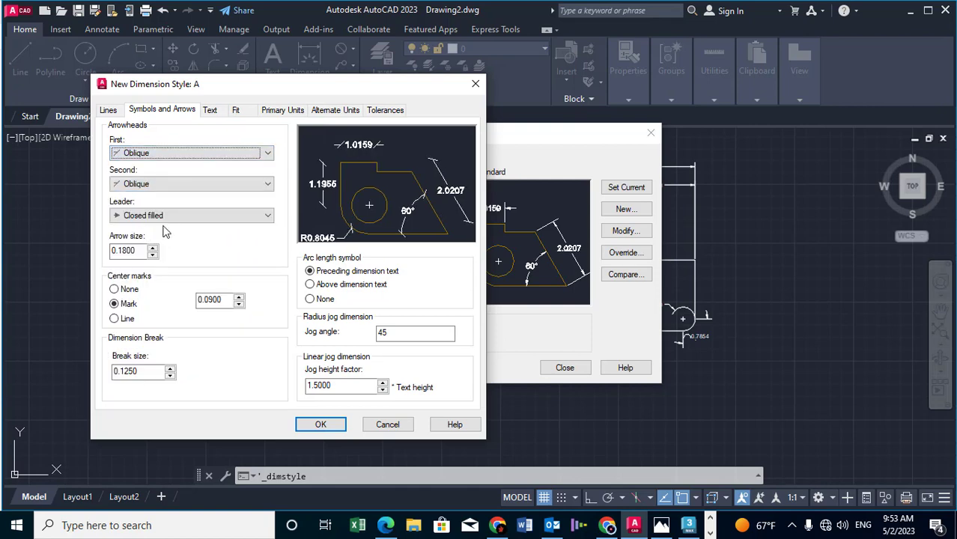
- Set 0.2000 aligned text placed over the dimension line without leader, and save style A
{"action": "left_click", "coordinate": [214, 117]}
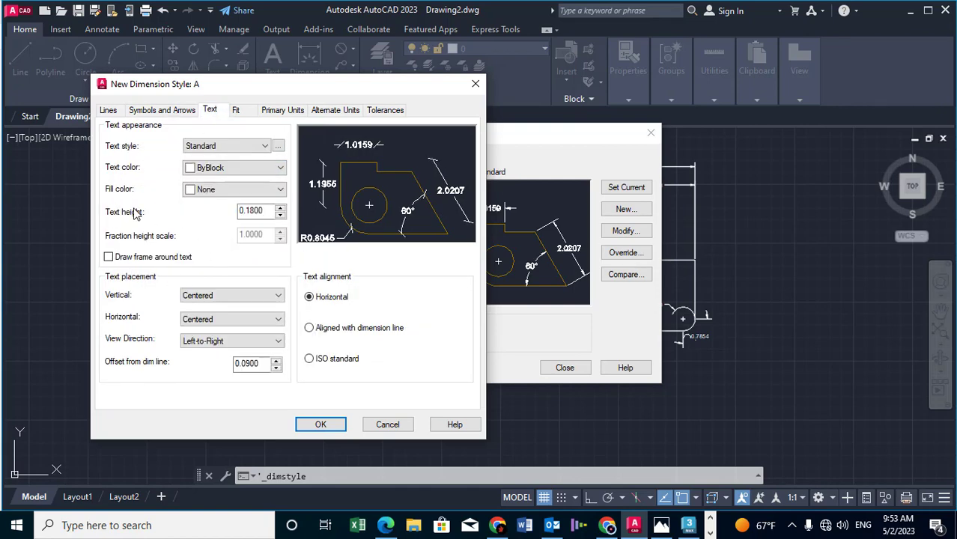
{"action": "left_click_drag", "start_coordinate": [259, 215], "coordinate": [180, 219]}
{"action": "type", "text": "0.2000"}
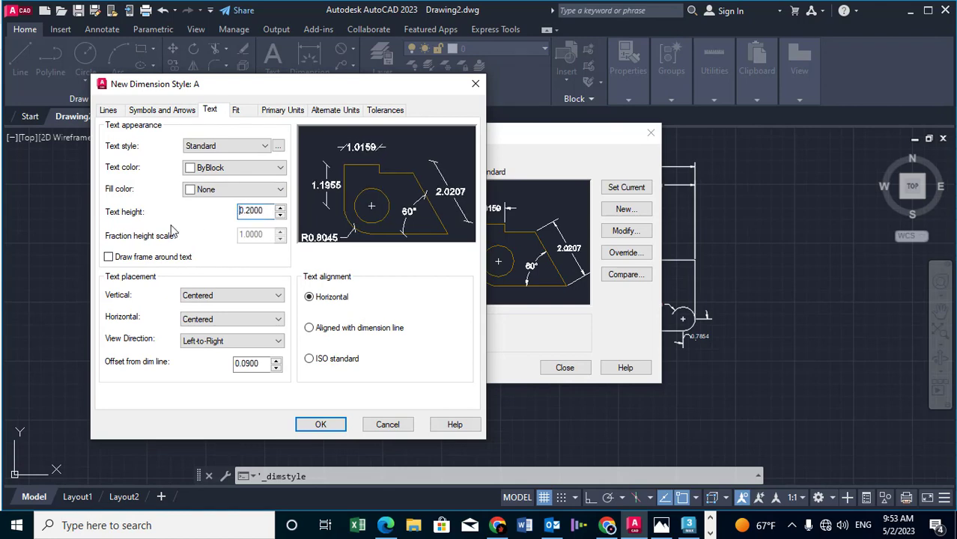
{"action": "left_click", "coordinate": [329, 330]}
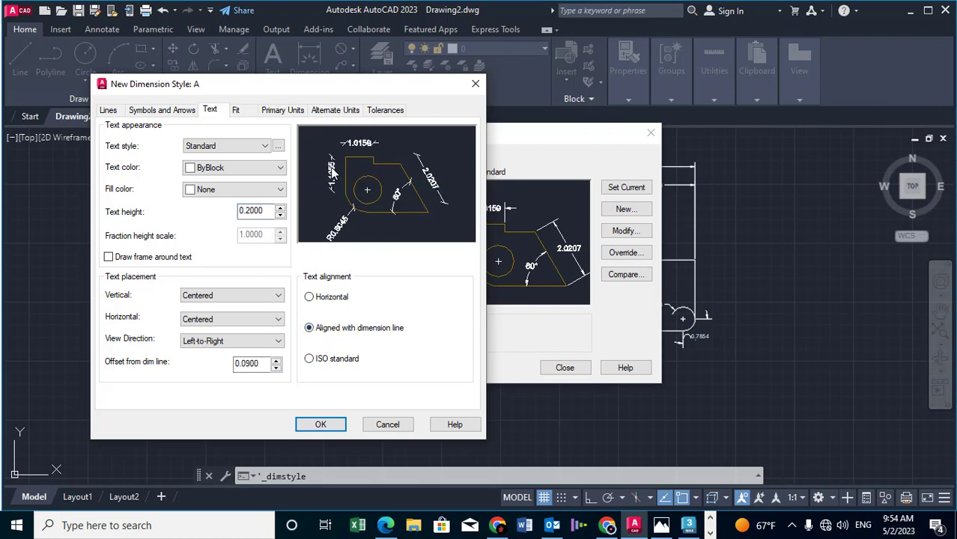
{"action": "left_click", "coordinate": [238, 110]}
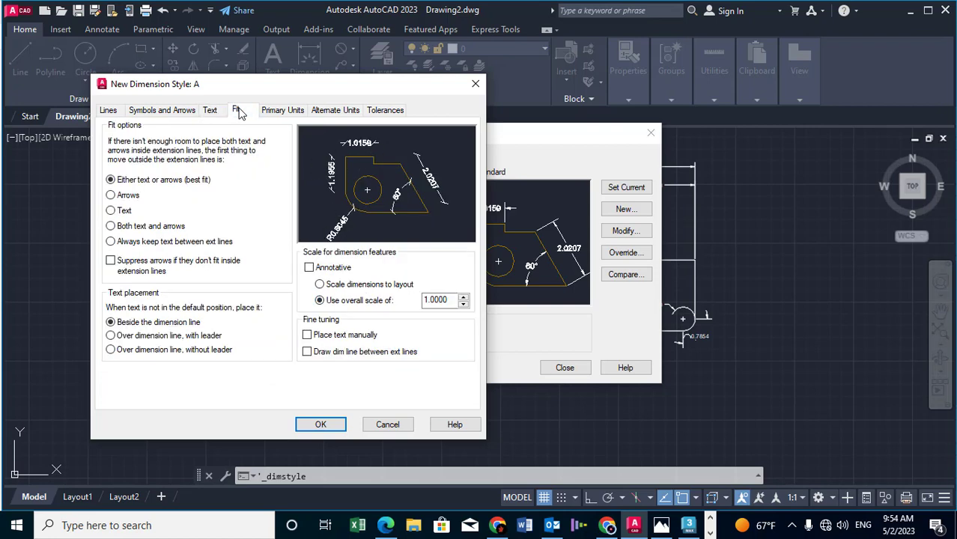
{"action": "left_click", "coordinate": [143, 337]}
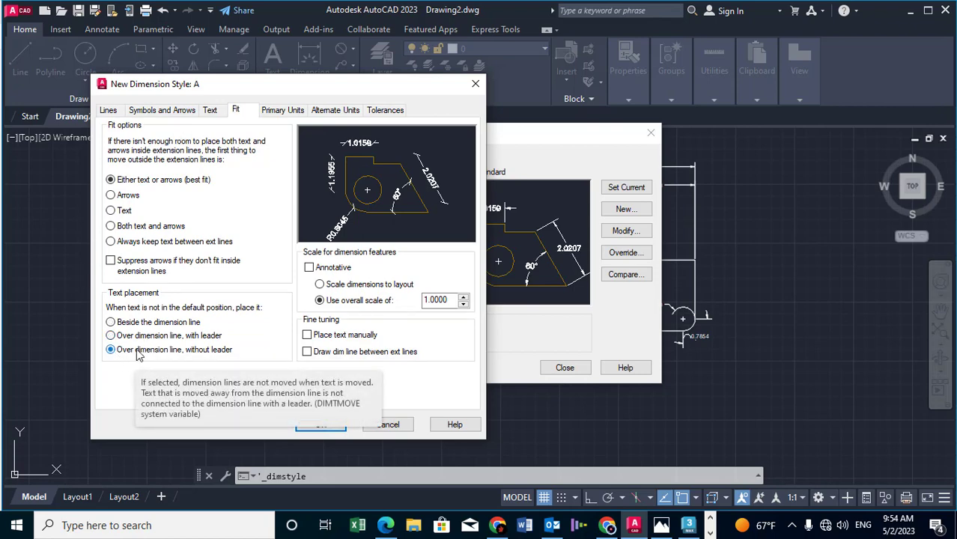
{"action": "left_click", "coordinate": [316, 425]}
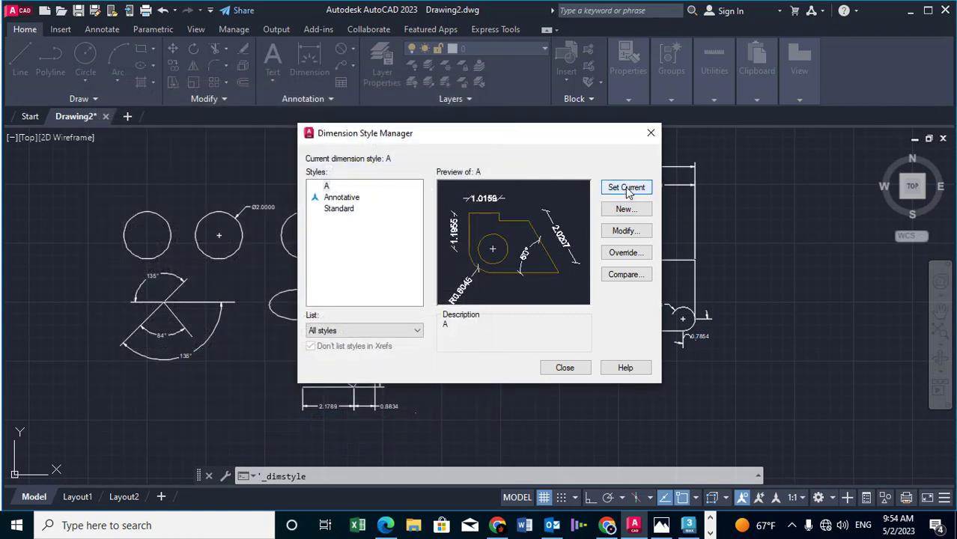
- Erase the upper rectangles and their dimensions with a crossing selection
{"action": "left_click", "coordinate": [566, 366]}
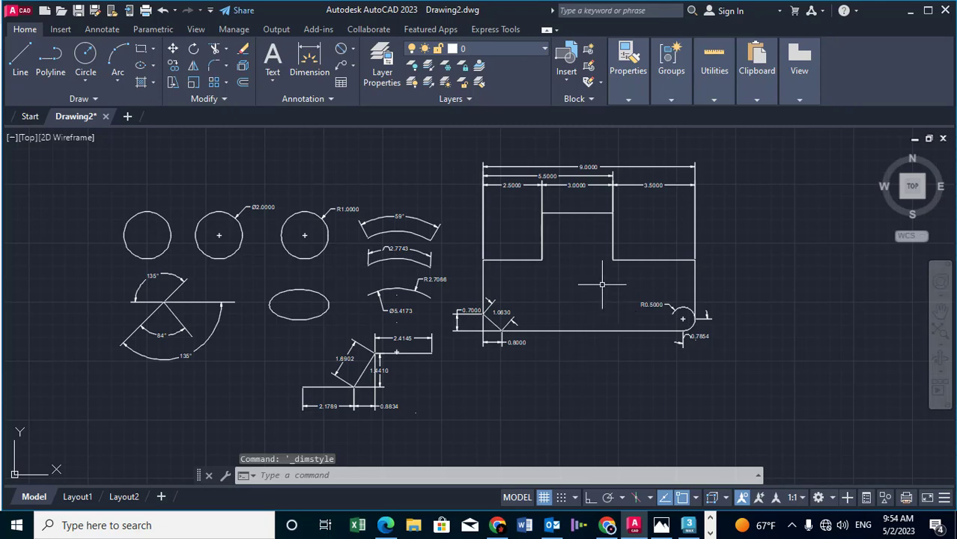
{"action": "middle_click_drag", "start_coordinate": [606, 277], "coordinate": [551, 295]}
{"action": "left_click", "coordinate": [690, 161]}
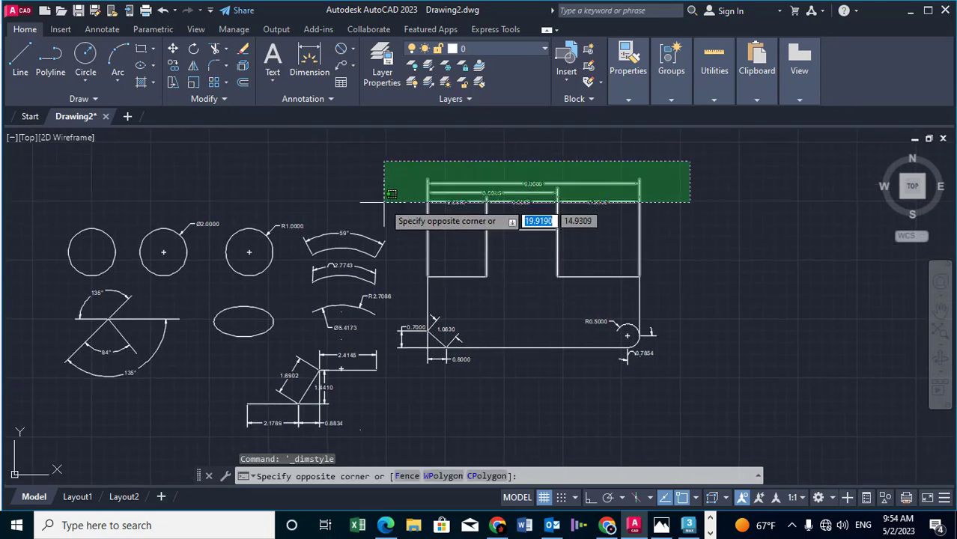
{"action": "left_click", "coordinate": [384, 213]}
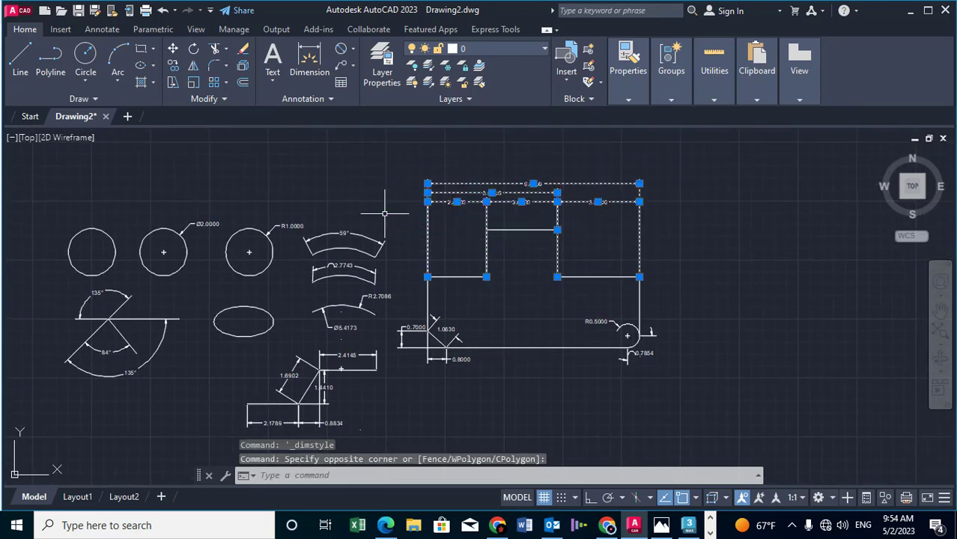
{"action": "type", "text": "e"}
{"action": "key", "text": "Return"}
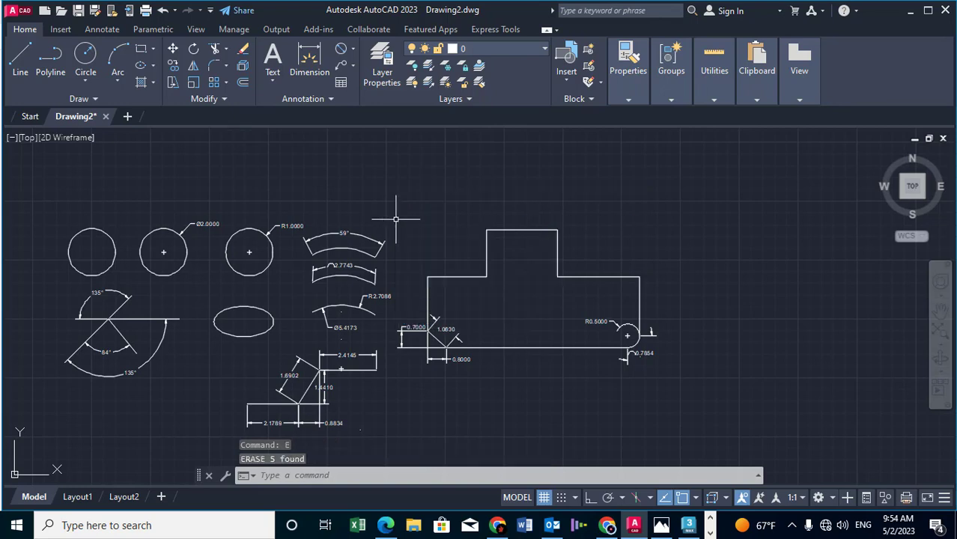
- Dimension the 2.5000 width from the stepped part's left edge to the raised step
{"action": "left_click", "coordinate": [309, 60]}
{"action": "left_click", "coordinate": [427, 277]}
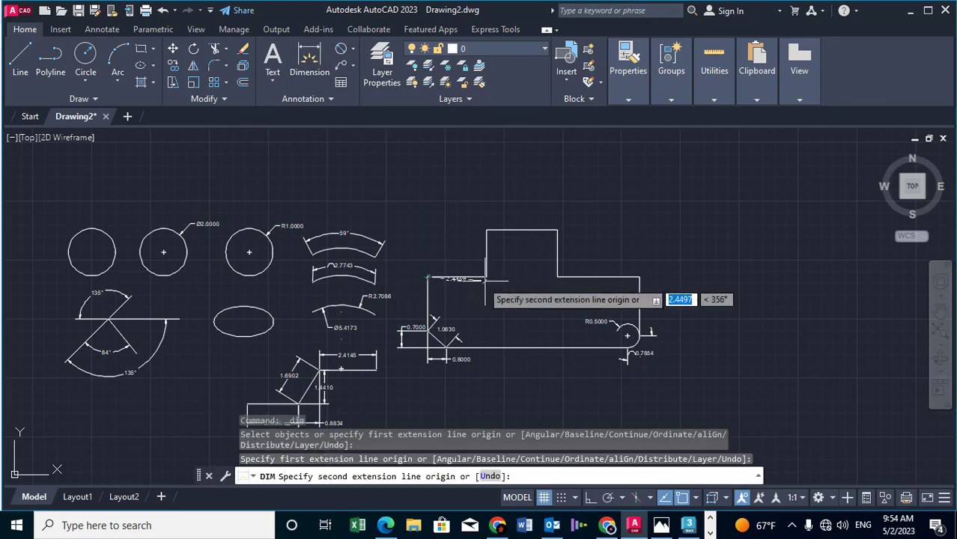
{"action": "left_click", "coordinate": [487, 277]}
{"action": "left_click", "coordinate": [489, 208]}
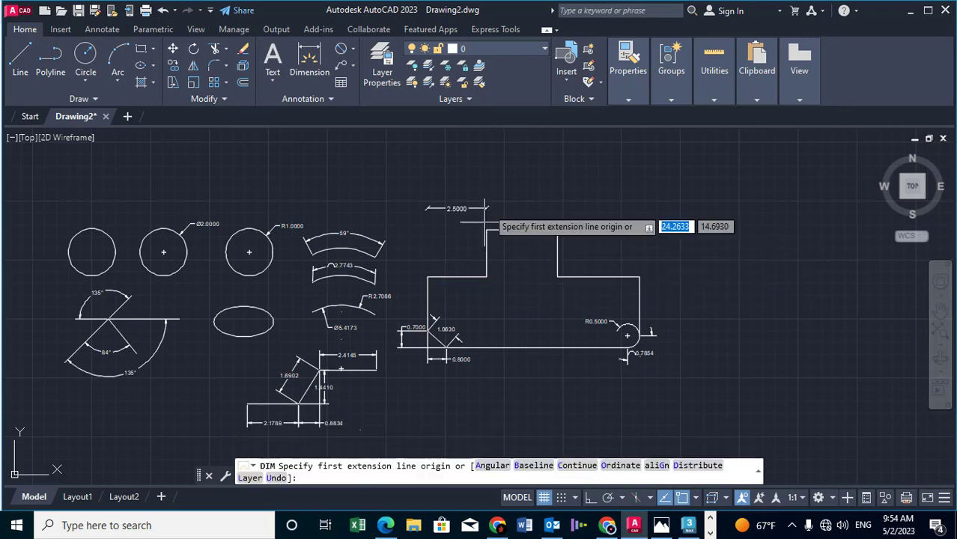
{"action": "scroll", "coordinate": [488, 208], "scroll_direction": "up", "scroll_amount": 3}
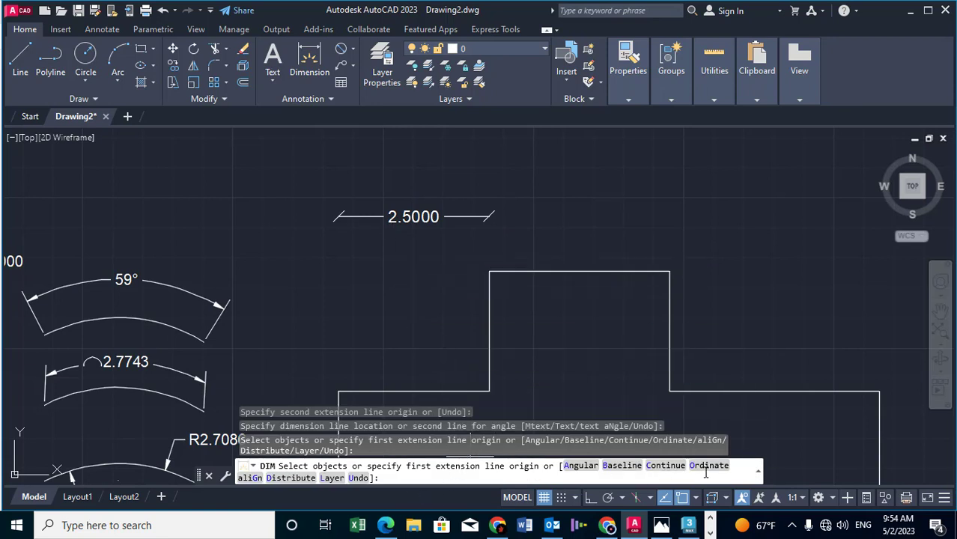
- Continue the chain with 3.0000 across the raised step and 3.5000 to the right end
{"action": "left_click", "coordinate": [663, 466]}
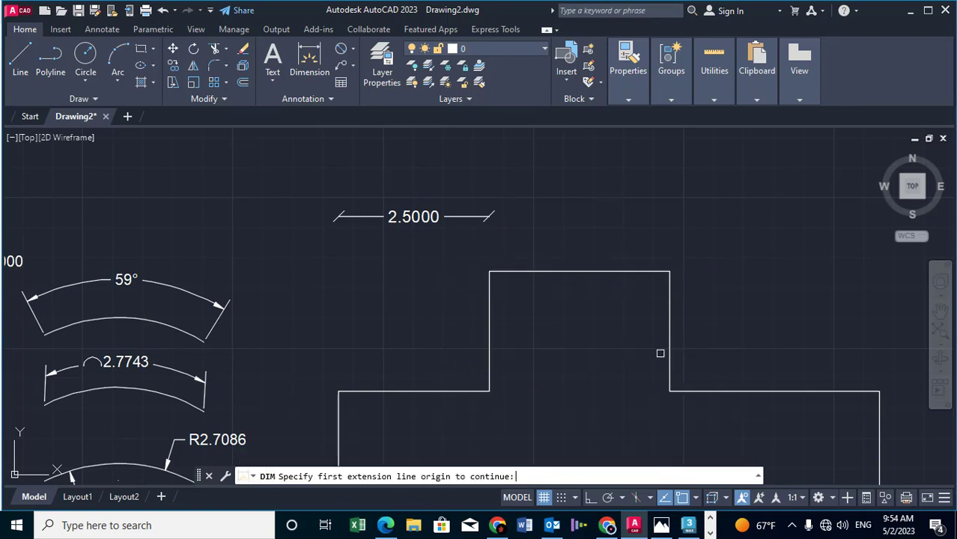
{"action": "left_click", "coordinate": [483, 219]}
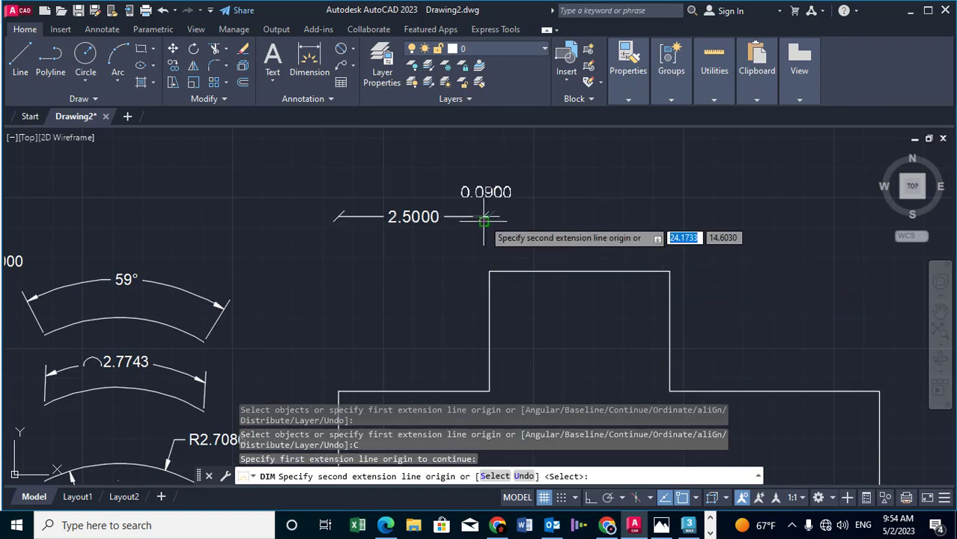
{"action": "left_click", "coordinate": [670, 270]}
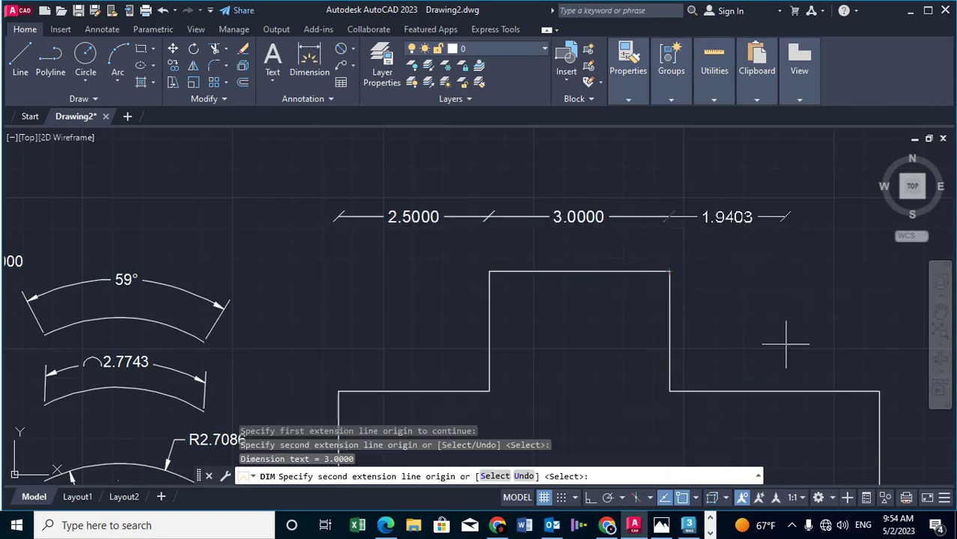
{"action": "left_click", "coordinate": [878, 390]}
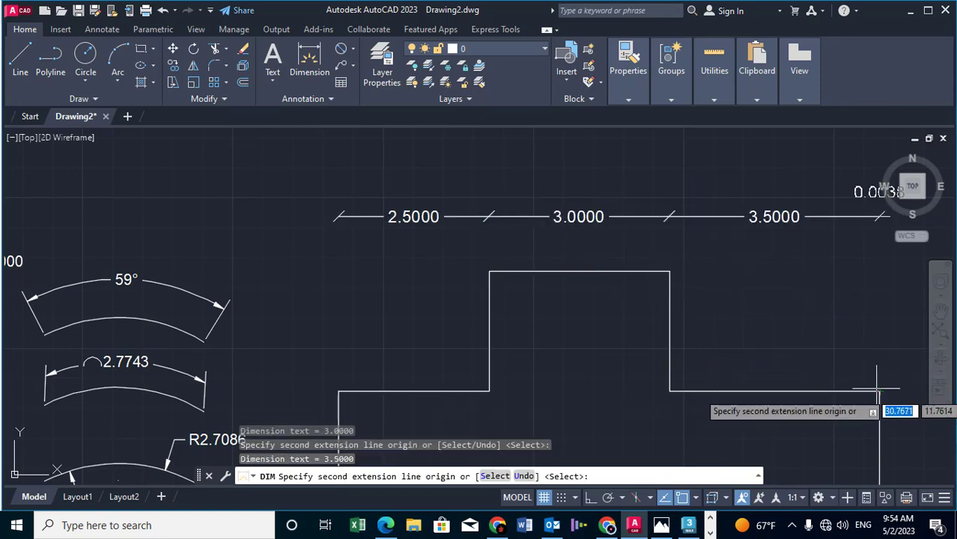
{"action": "middle_click_drag", "start_coordinate": [791, 306], "coordinate": [633, 278]}
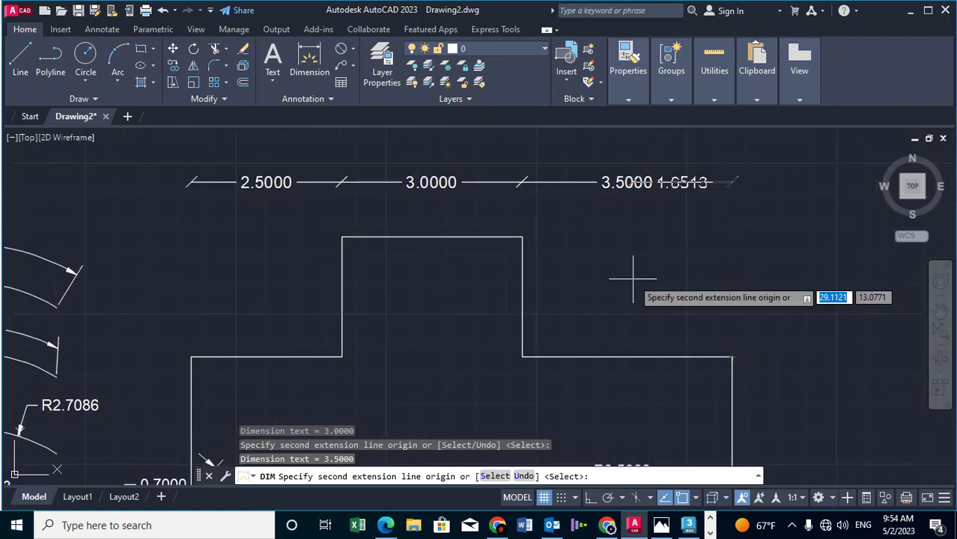
{"action": "key", "text": "Return"}
{"action": "key", "text": "Return"}
{"action": "scroll", "coordinate": [629, 283], "scroll_direction": "down", "scroll_amount": 2}
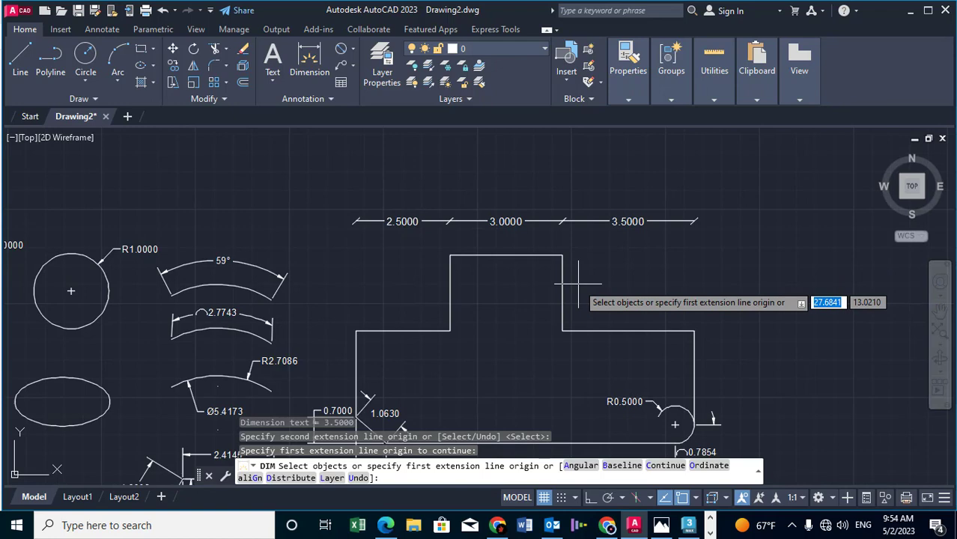
{"action": "key", "text": "Return"}
{"action": "middle_click_drag", "start_coordinate": [417, 253], "coordinate": [438, 252]}
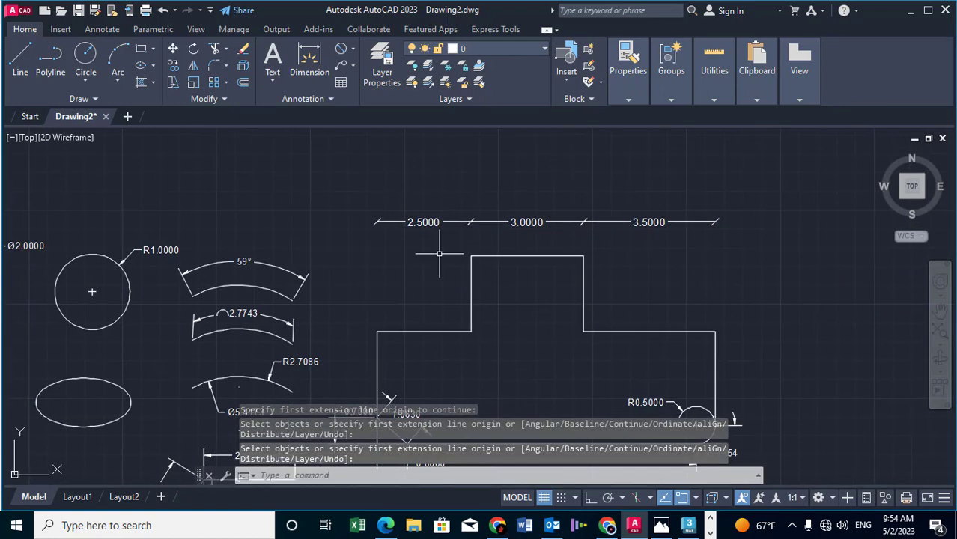
- Modify style A to show extension lines at a fixed 1.0000 length
{"action": "type", "text": "D"}
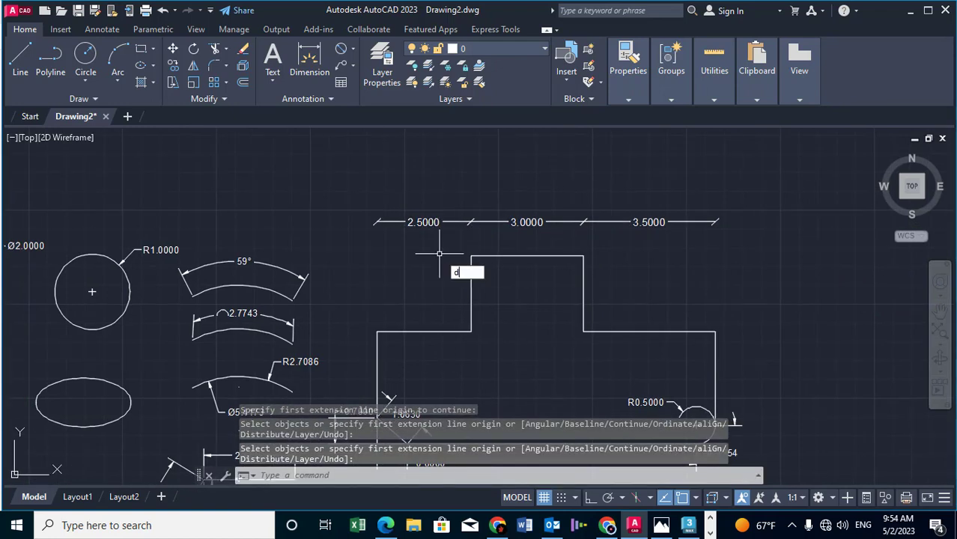
{"action": "key", "text": "Return"}
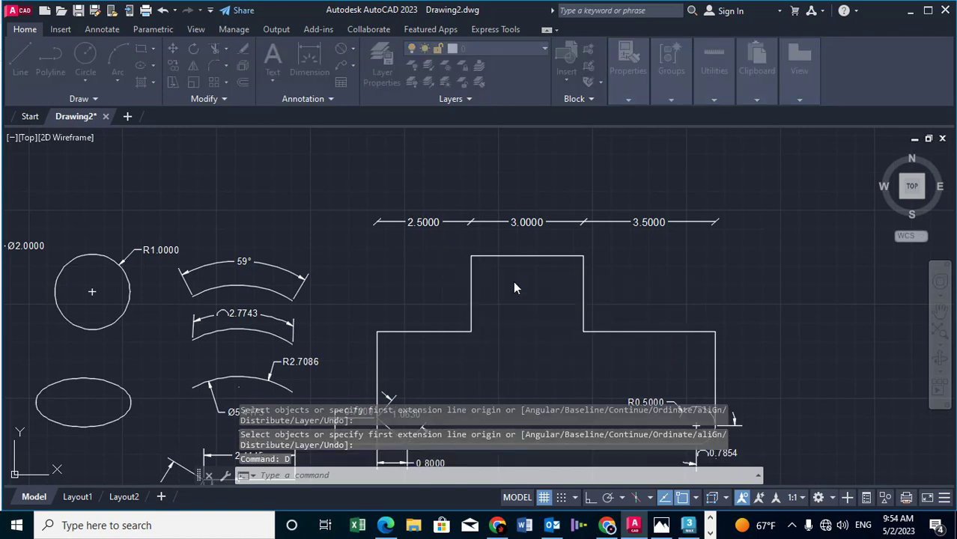
{"action": "left_click", "coordinate": [637, 232]}
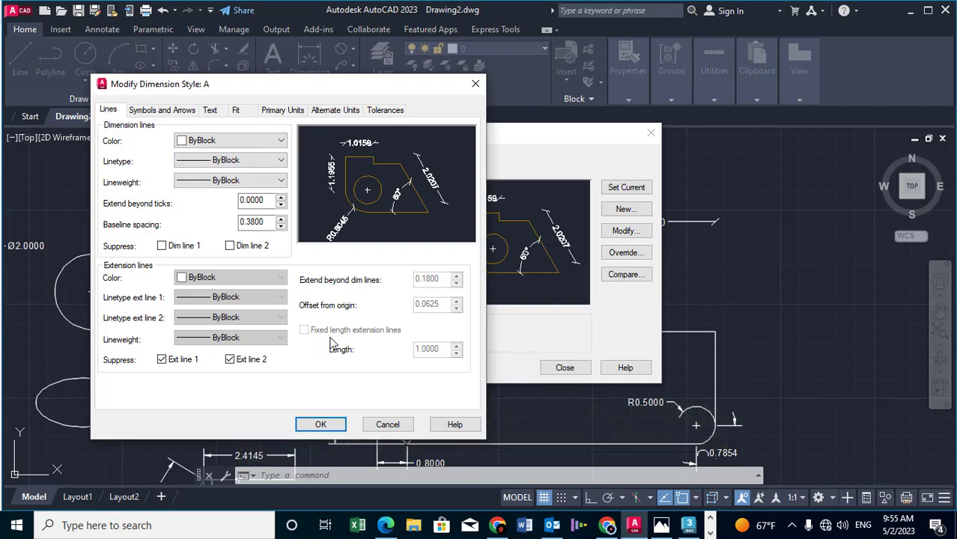
{"action": "left_click", "coordinate": [164, 360]}
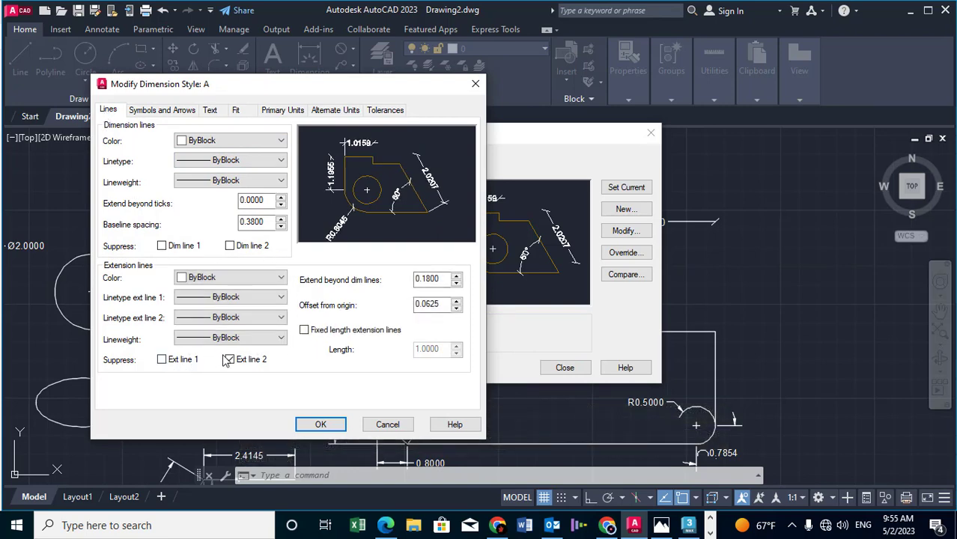
{"action": "left_click", "coordinate": [341, 334]}
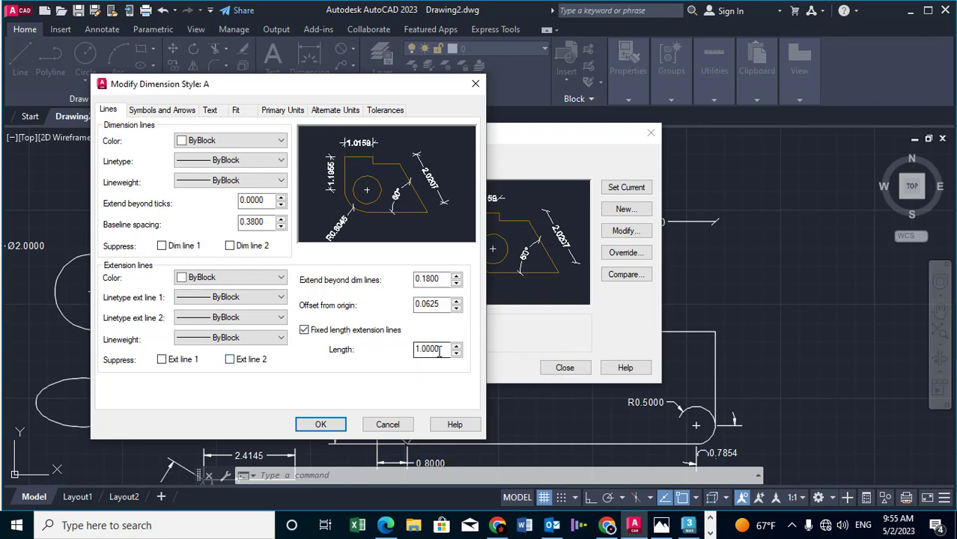
{"action": "left_click_drag", "start_coordinate": [442, 351], "coordinate": [411, 352]}
- Place style A's text above the dimension line, always draw dimension lines, and make A current
{"action": "left_click", "coordinate": [211, 113]}
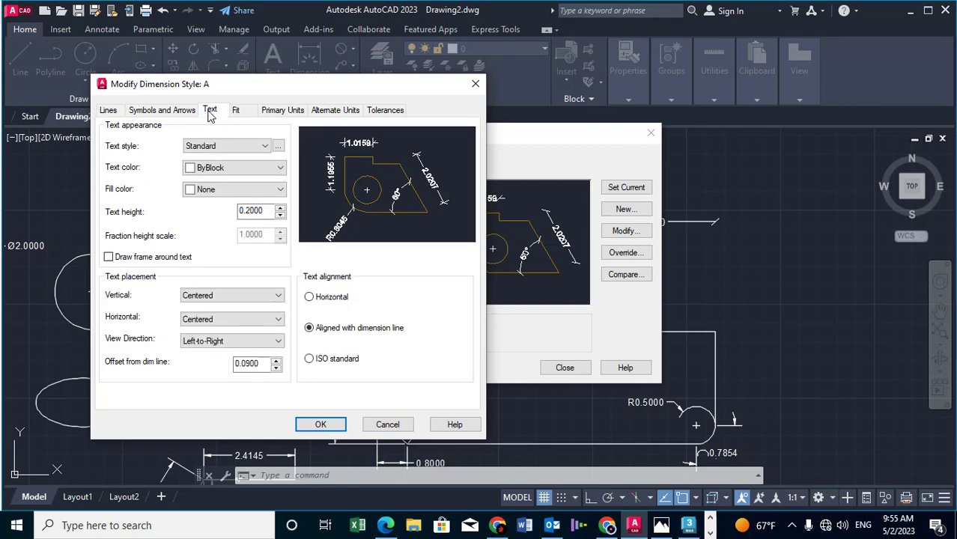
{"action": "left_click", "coordinate": [212, 299]}
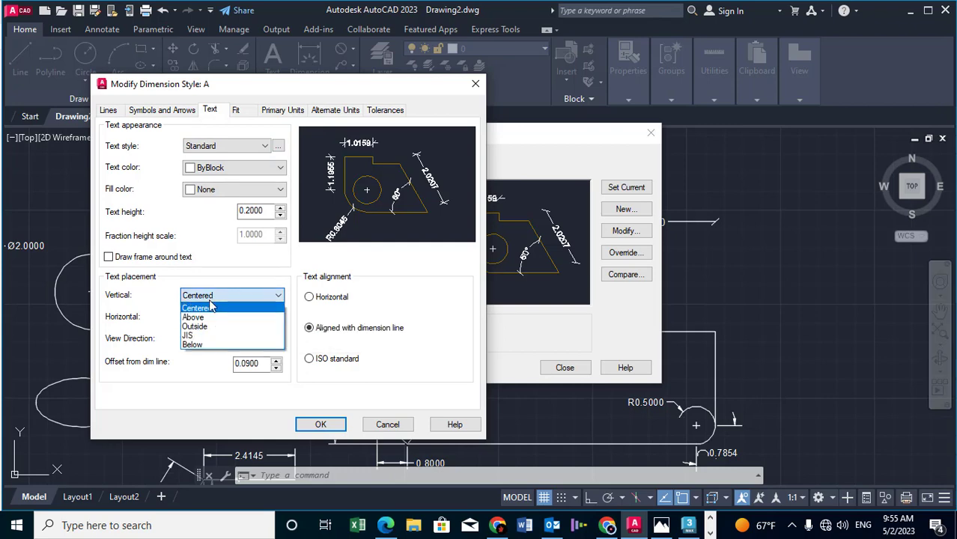
{"action": "left_click", "coordinate": [195, 317]}
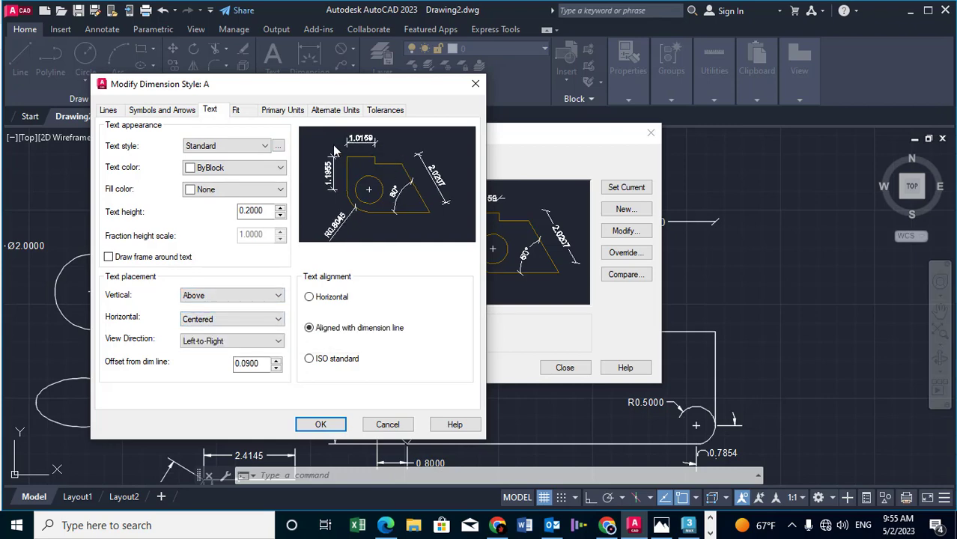
{"action": "left_click", "coordinate": [239, 112]}
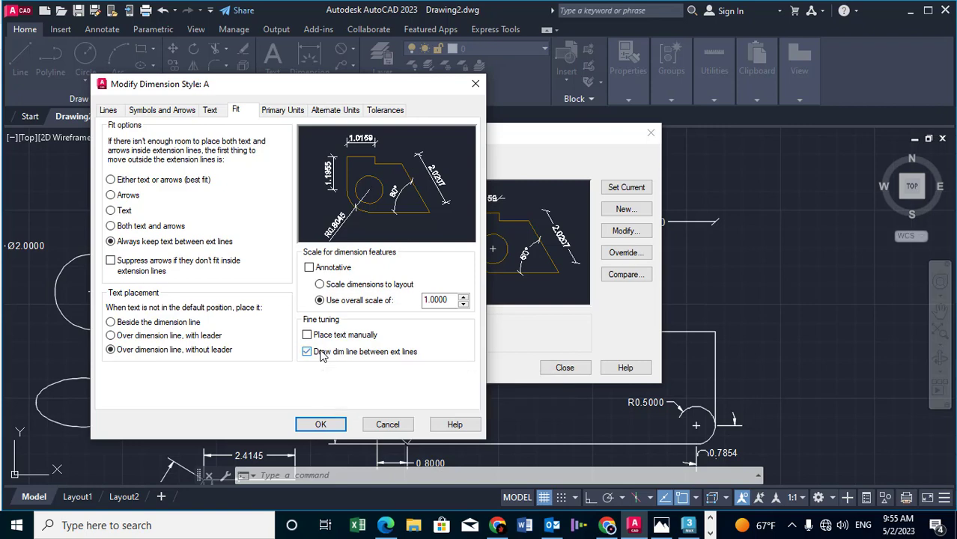
{"action": "left_click", "coordinate": [306, 352]}
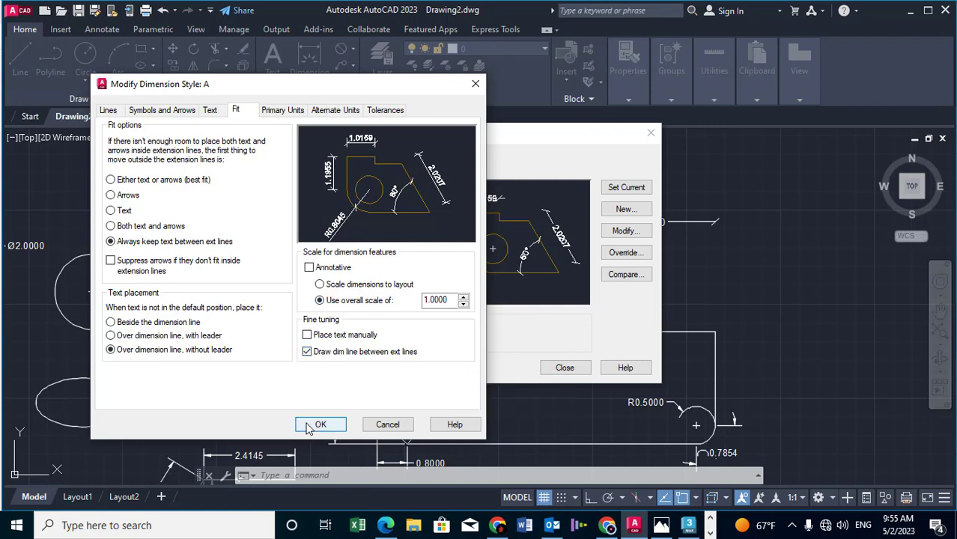
{"action": "left_click", "coordinate": [307, 425]}
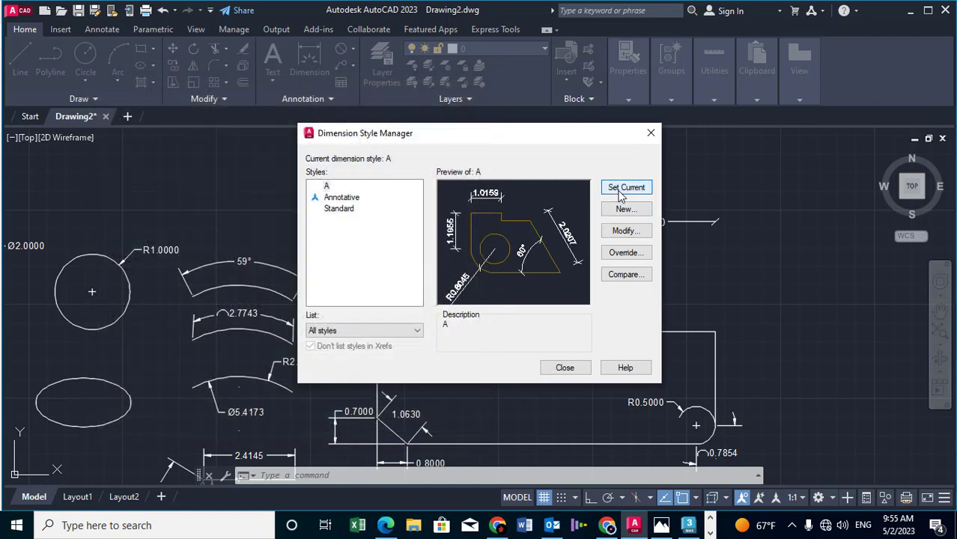
{"action": "left_click", "coordinate": [563, 368]}
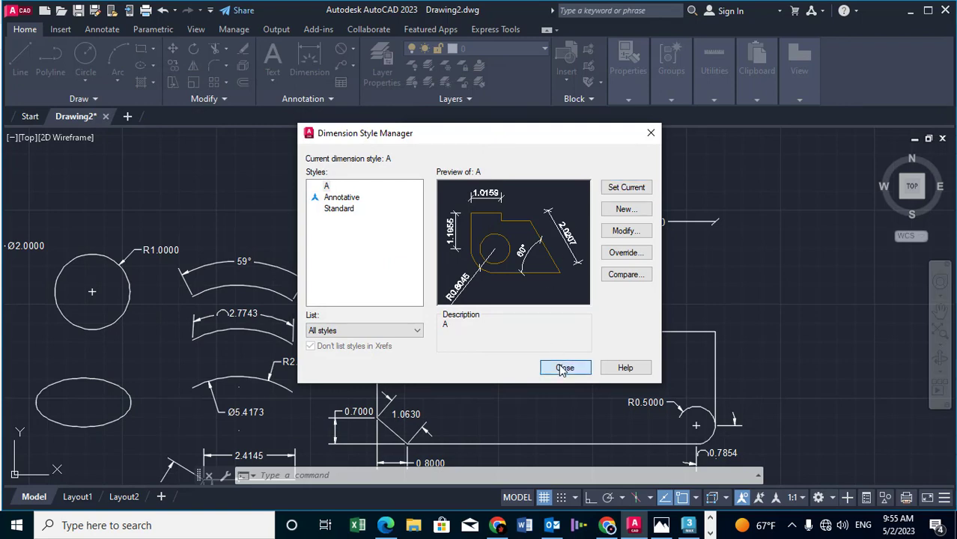
{"action": "left_click", "coordinate": [563, 368]}
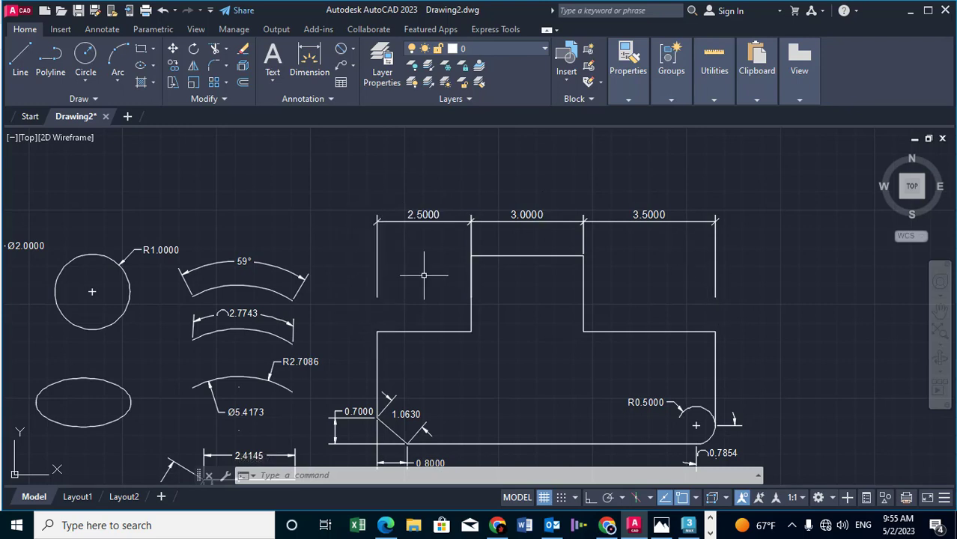
{"action": "mouse_move", "coordinate": [424, 274]}
{"action": "middle_mouse_down"}
{"action": "mouse_move", "coordinate": [361, 252]}
{"action": "mouse_move", "coordinate": [351, 259]}
{"action": "middle_mouse_up"}
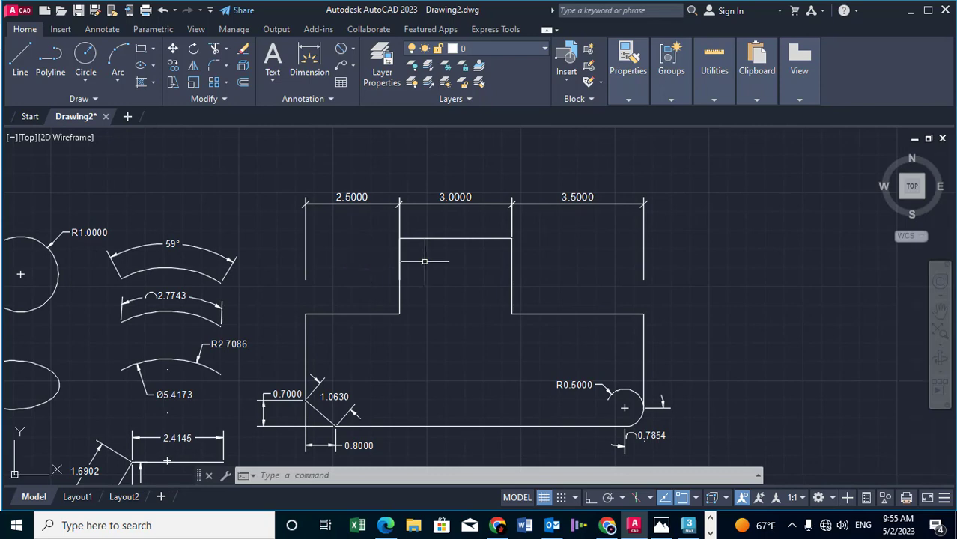
{"action": "middle_click_drag", "start_coordinate": [428, 260], "coordinate": [443, 263]}
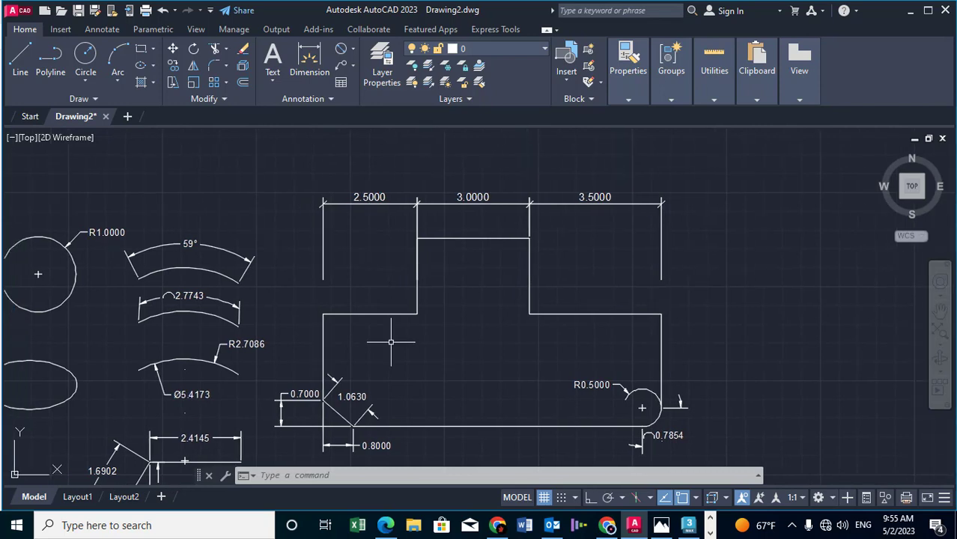
- Change dimension style A's baseline spacing to 0.75 on its Lines settings and close the style manager
{"action": "type", "text": "d"}
{"action": "key", "text": "Return"}
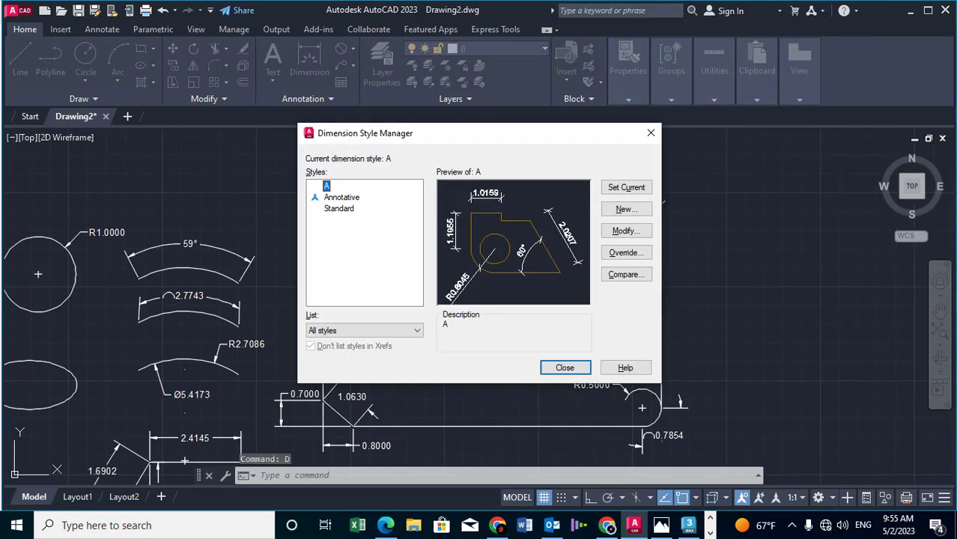
{"action": "left_click", "coordinate": [622, 232]}
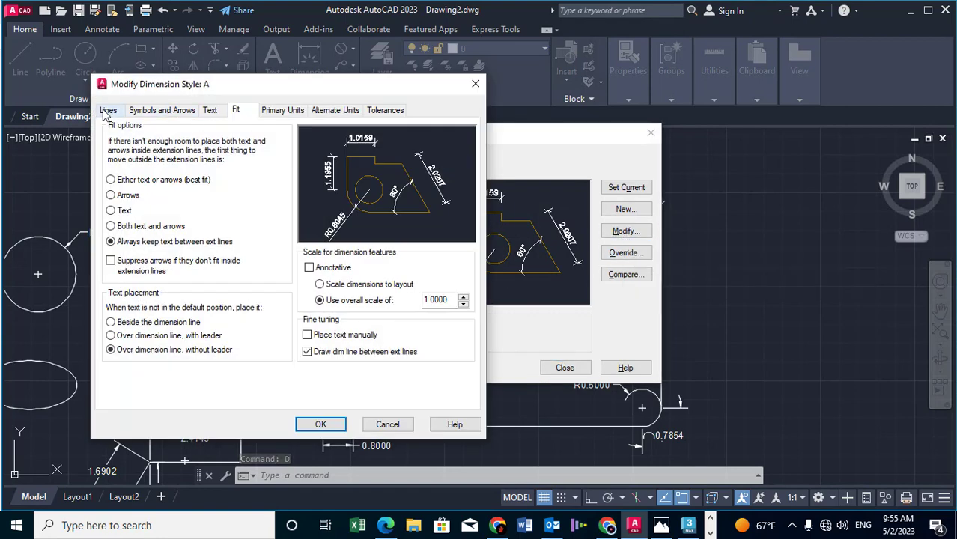
{"action": "left_click", "coordinate": [106, 111]}
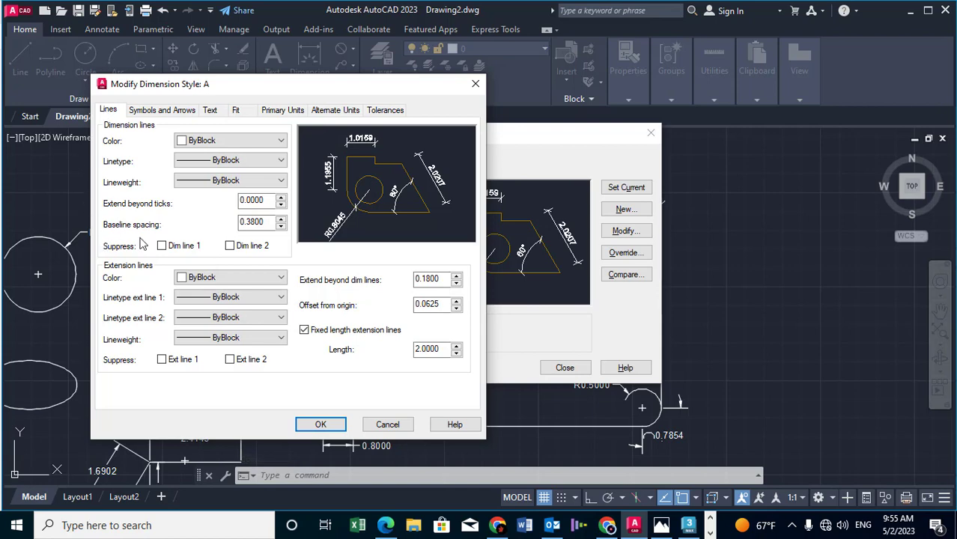
{"action": "left_click_drag", "start_coordinate": [273, 223], "coordinate": [207, 222]}
{"action": "left_click_drag", "start_coordinate": [264, 223], "coordinate": [137, 240]}
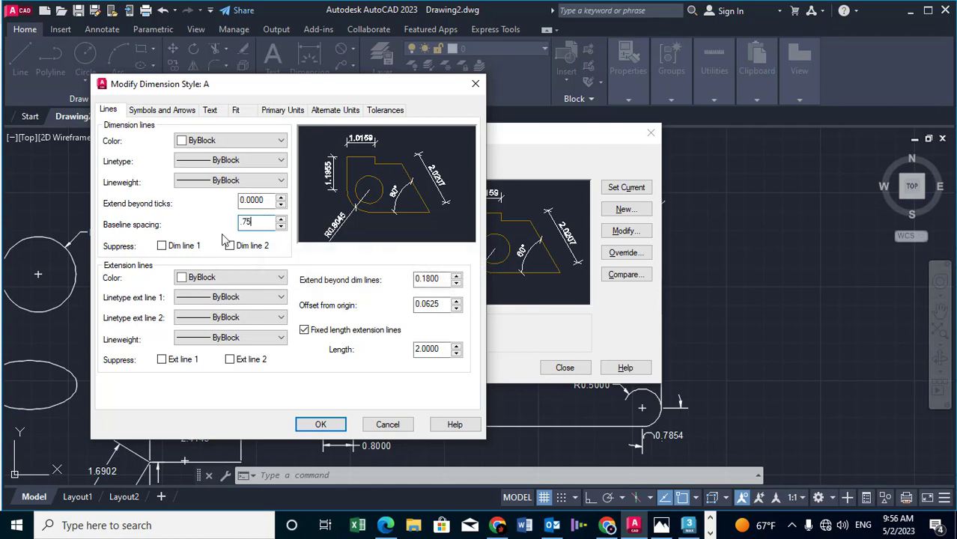
{"action": "left_click", "coordinate": [322, 425]}
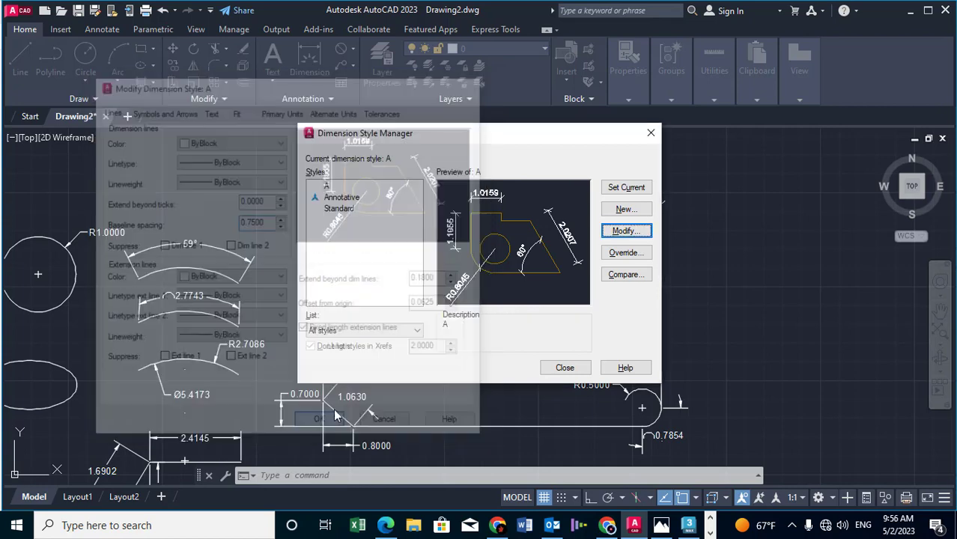
{"action": "left_click", "coordinate": [565, 368]}
{"action": "middle_click_drag", "start_coordinate": [399, 255], "coordinate": [397, 242]}
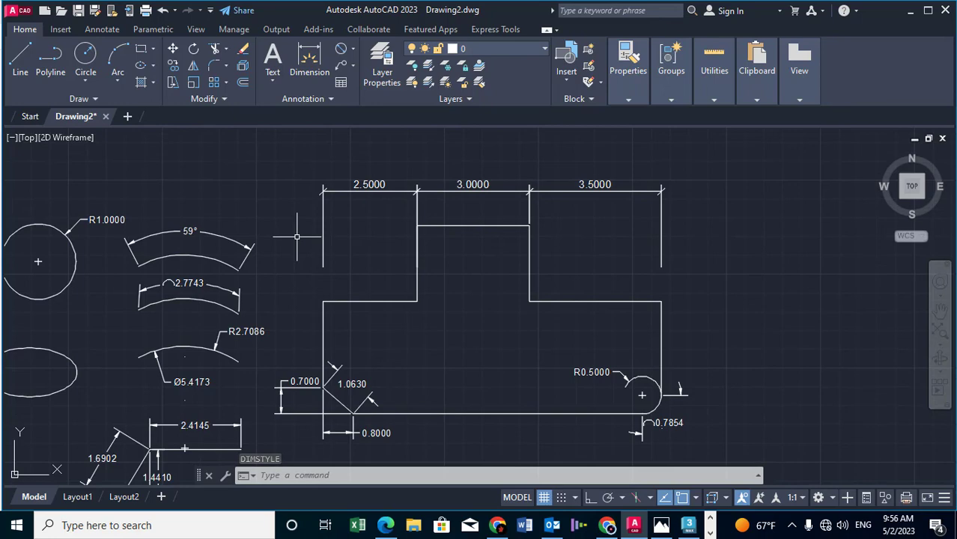
- Add 5.5000 and 9.0000 baseline dimensions from the stepped part's left edge to the step corner and right end
{"action": "type", "text": "D"}
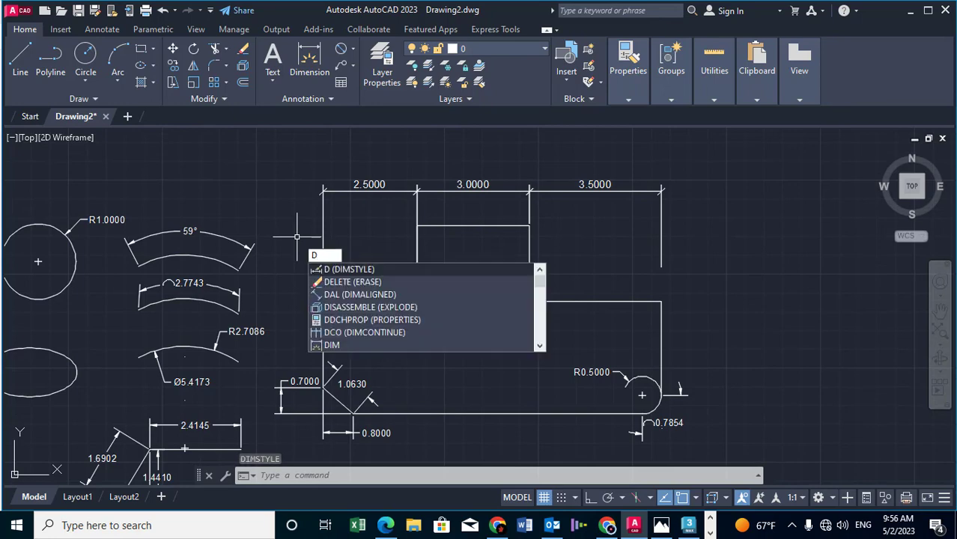
{"action": "key", "text": "Escape"}
{"action": "left_click", "coordinate": [309, 64]}
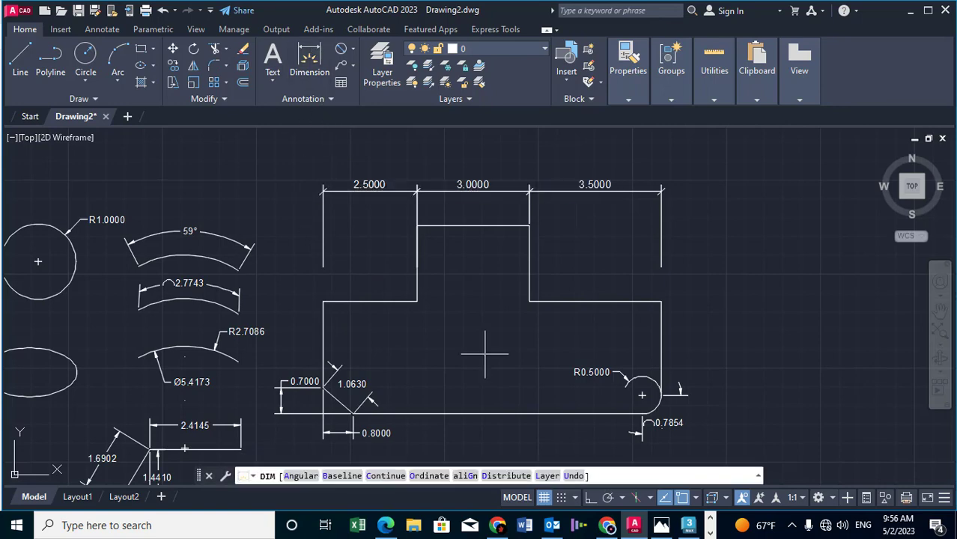
{"action": "left_click", "coordinate": [622, 465]}
{"action": "type", "text": "B"}
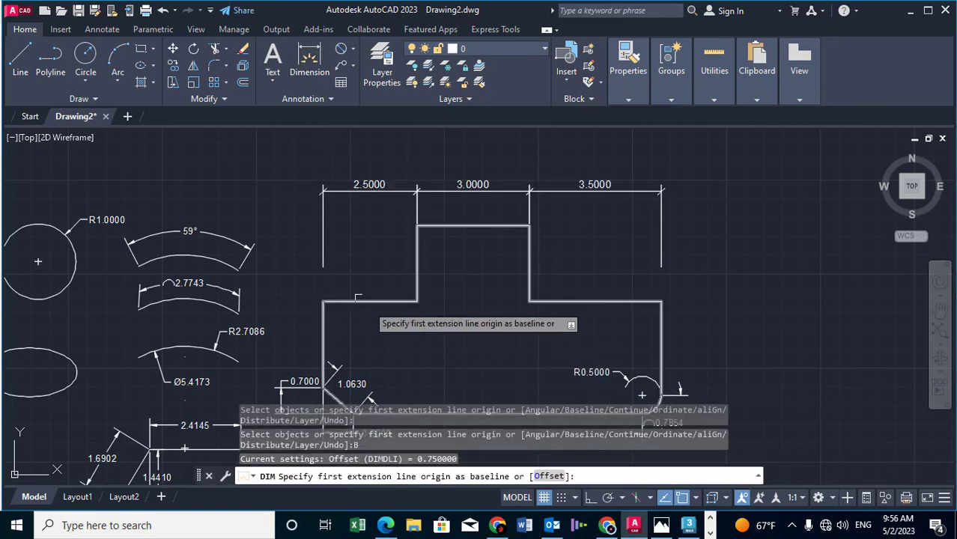
{"action": "left_click", "coordinate": [323, 263]}
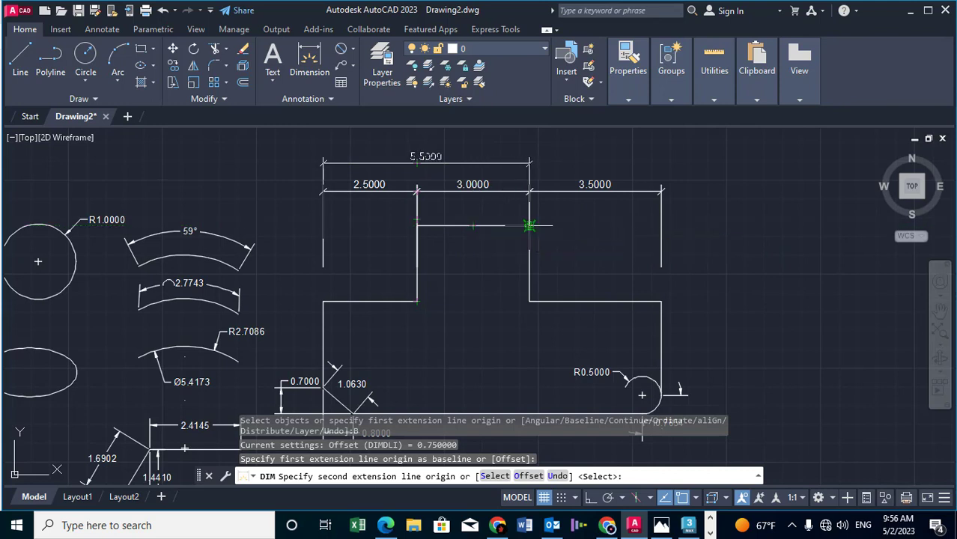
{"action": "left_click", "coordinate": [529, 226]}
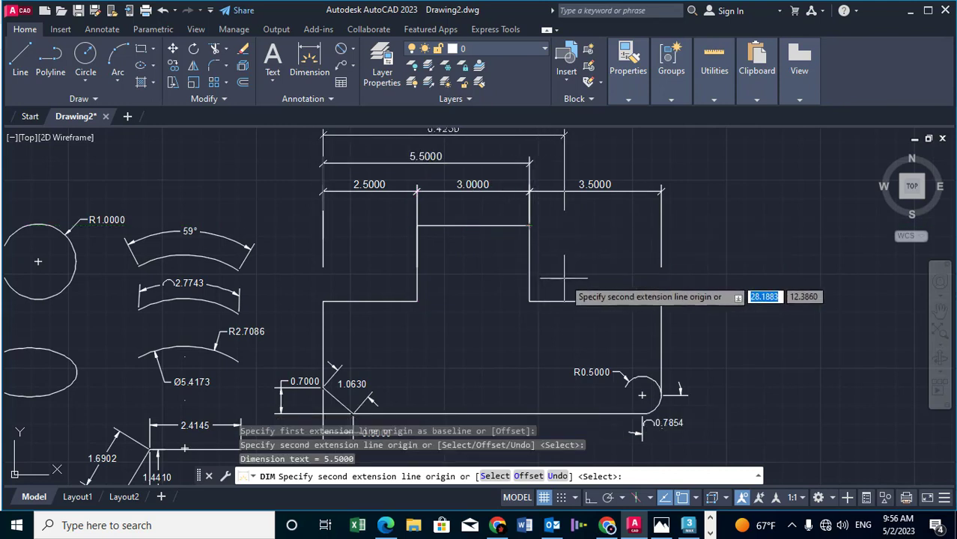
{"action": "left_click", "coordinate": [661, 301]}
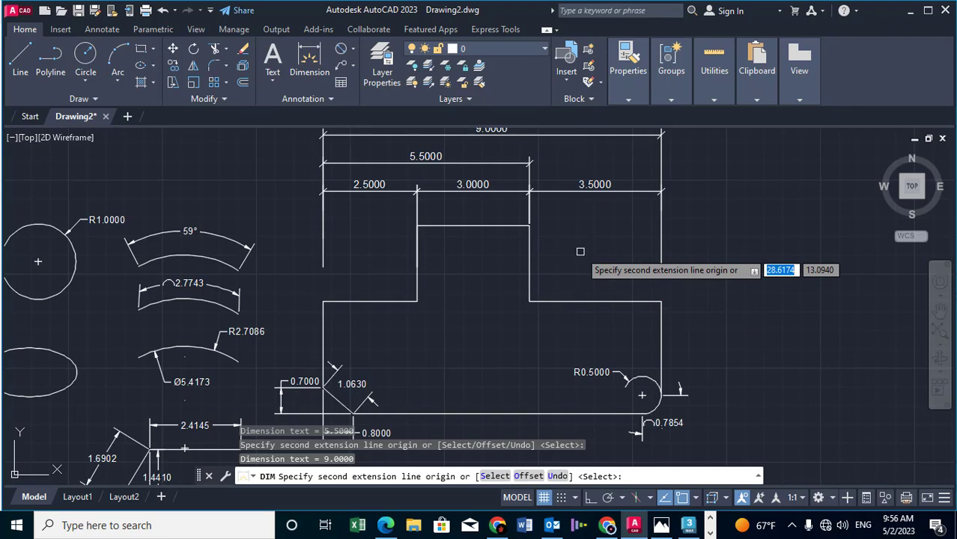
{"action": "key", "text": "Return"}
{"action": "key", "text": "Return"}
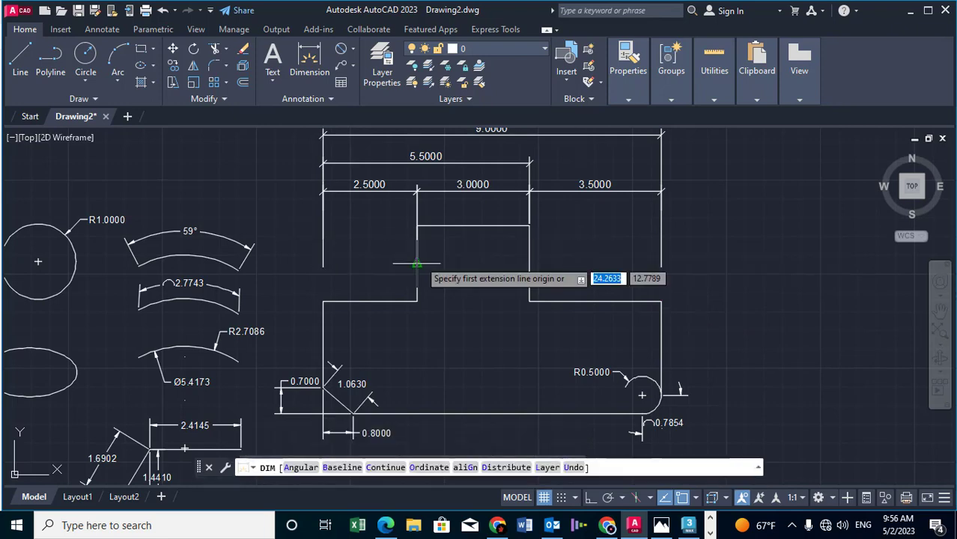
{"action": "middle_click_drag", "start_coordinate": [419, 258], "coordinate": [423, 286]}
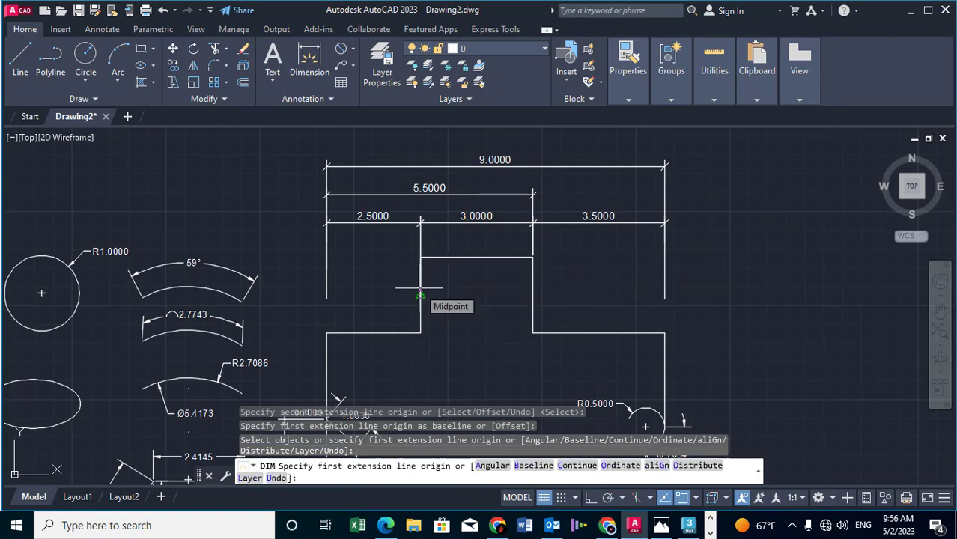
{"action": "key", "text": "Return"}
- Increase style A's baseline spacing from 0.7500 to 2 and close the Dimension Style Manager
{"action": "type", "text": "d"}
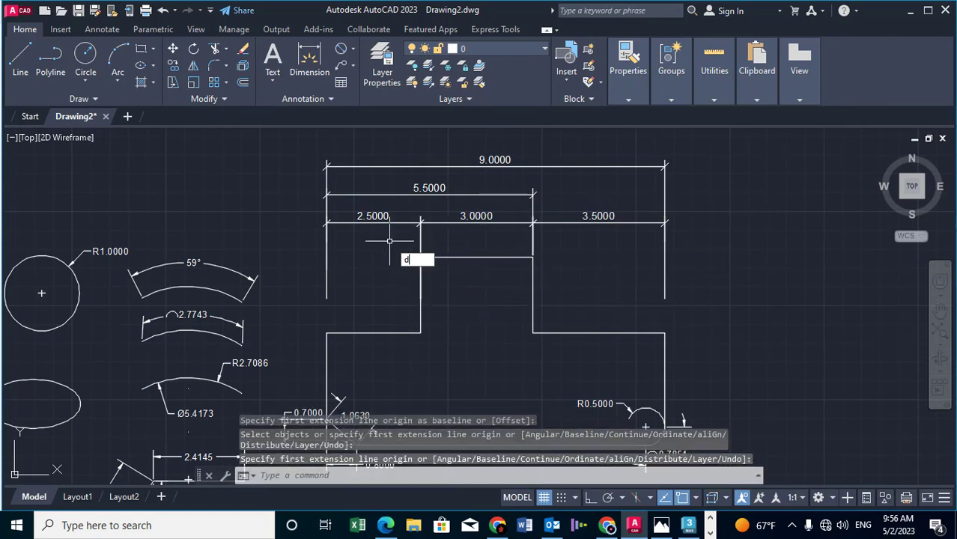
{"action": "key", "text": "Return"}
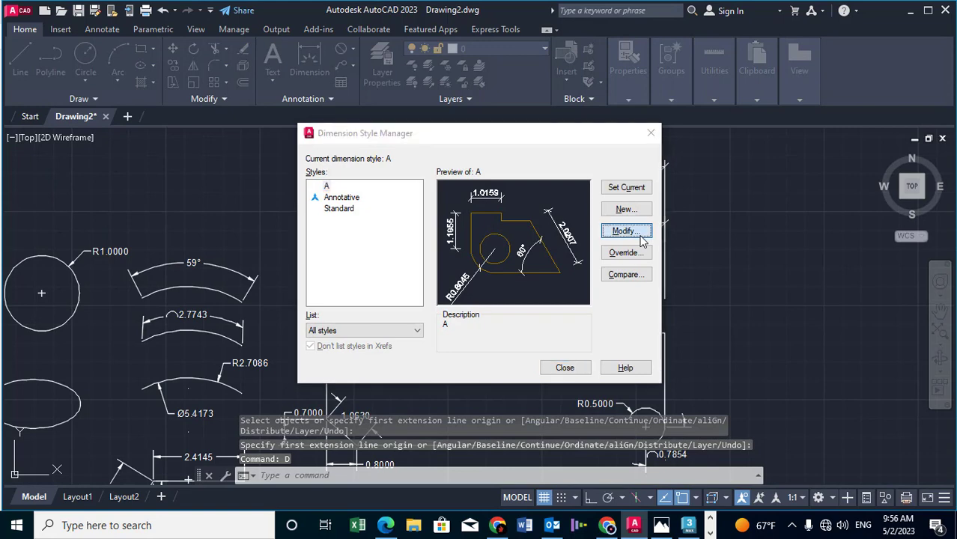
{"action": "left_click", "coordinate": [633, 233]}
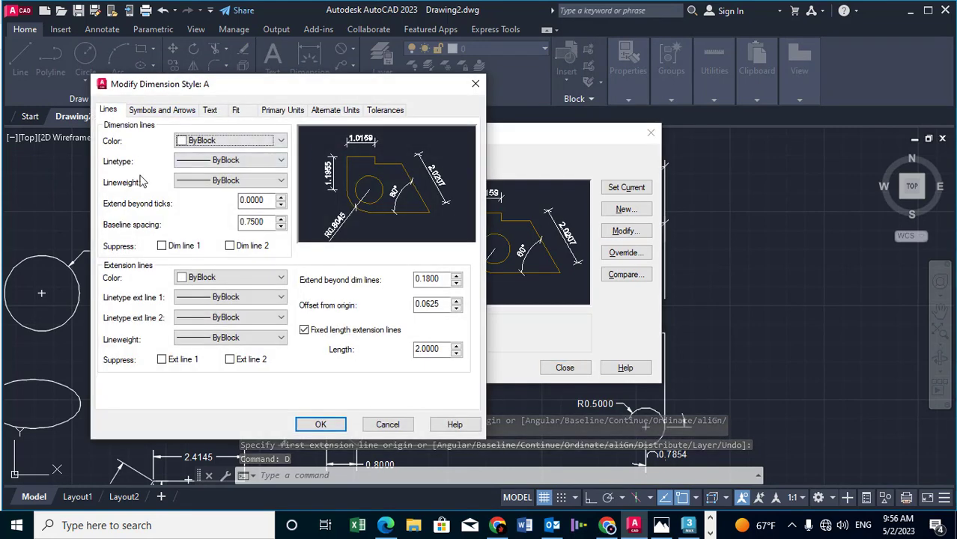
{"action": "left_click_drag", "start_coordinate": [266, 220], "coordinate": [224, 217]}
{"action": "type", "text": "2.0000"}
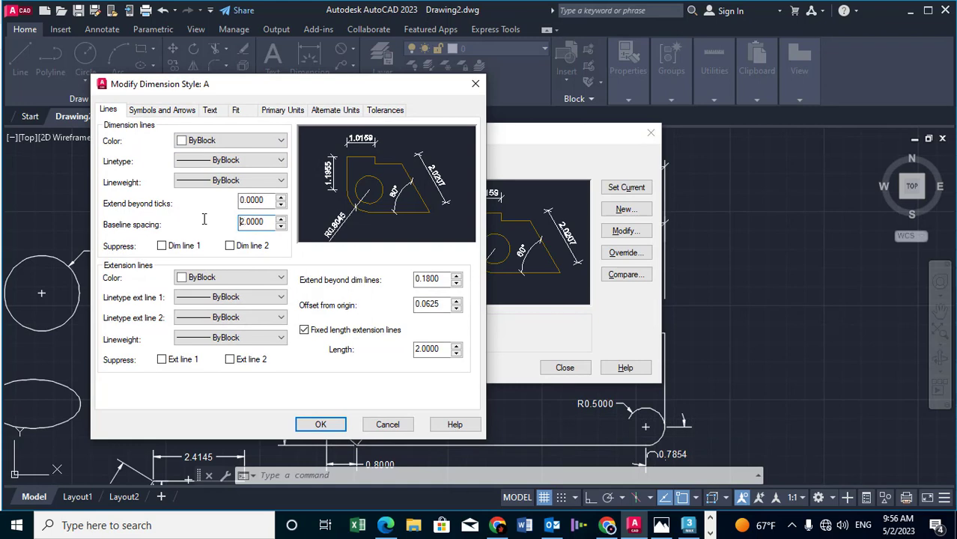
{"action": "left_click", "coordinate": [320, 425]}
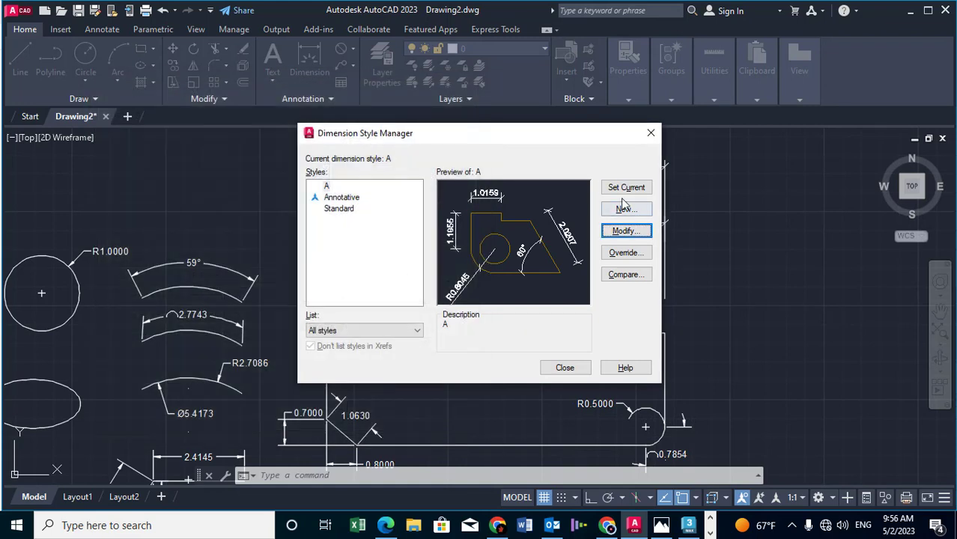
{"action": "left_click", "coordinate": [562, 367]}
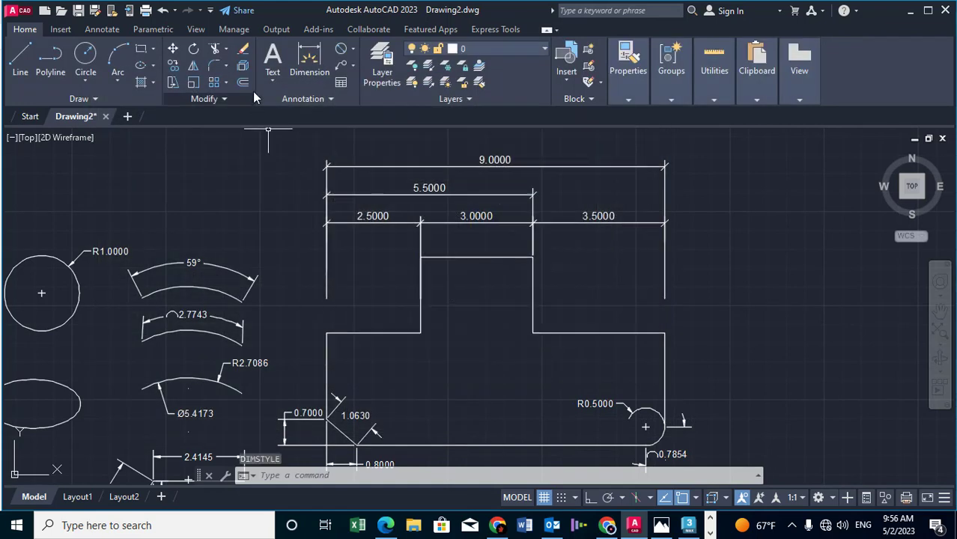
- Start baseline dimensioning from the stepped part's left edge and add a 2.5000 dimension
{"action": "left_click", "coordinate": [309, 60]}
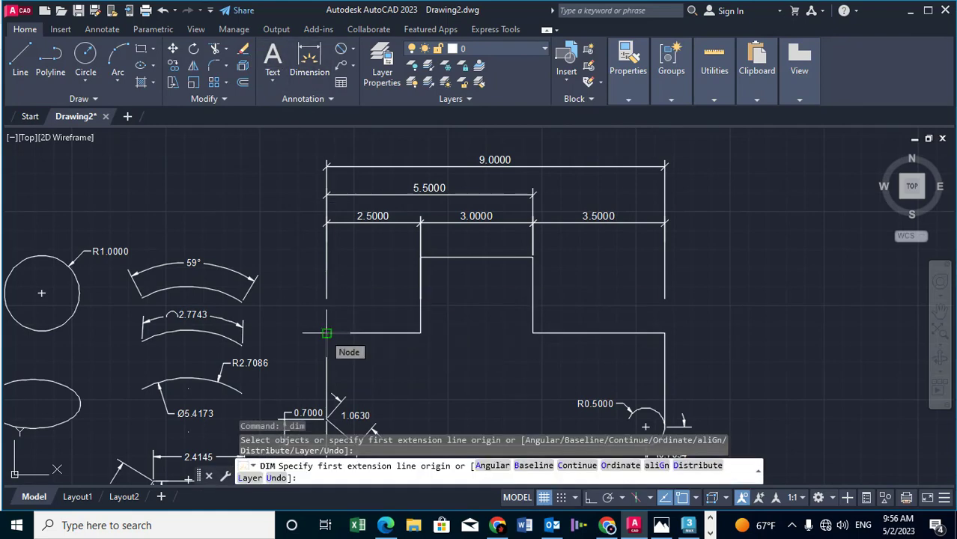
{"action": "left_click", "coordinate": [625, 466]}
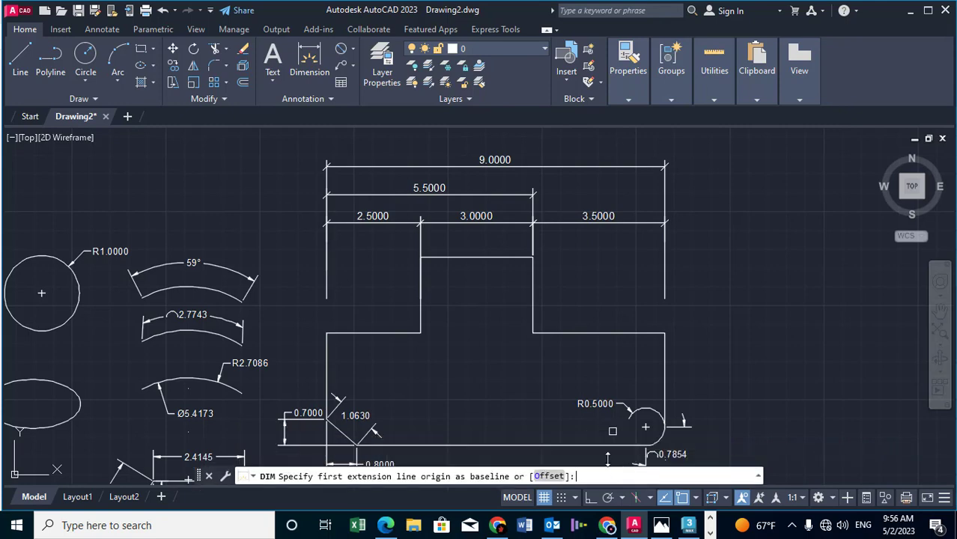
{"action": "left_click", "coordinate": [327, 298]}
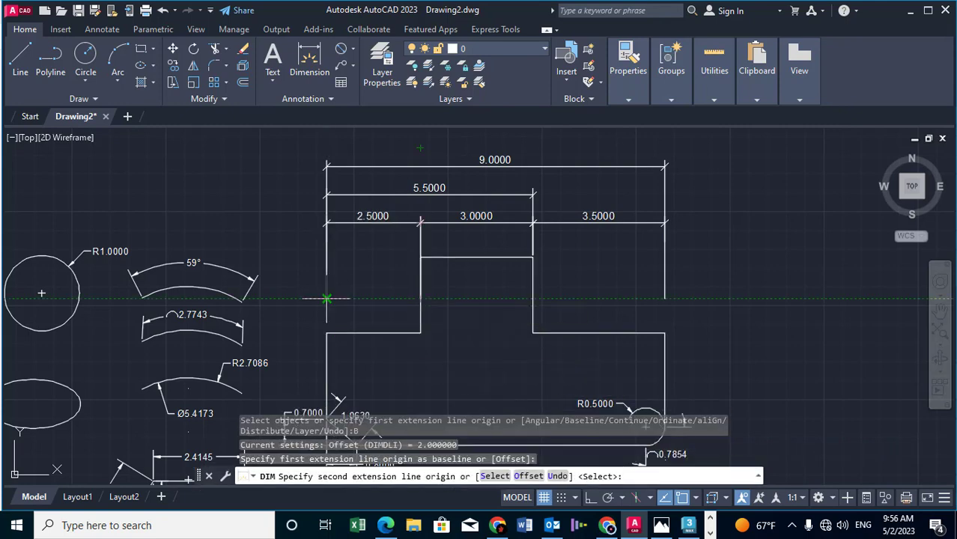
{"action": "left_click", "coordinate": [421, 333]}
{"action": "middle_click_drag", "start_coordinate": [420, 332], "coordinate": [399, 398]}
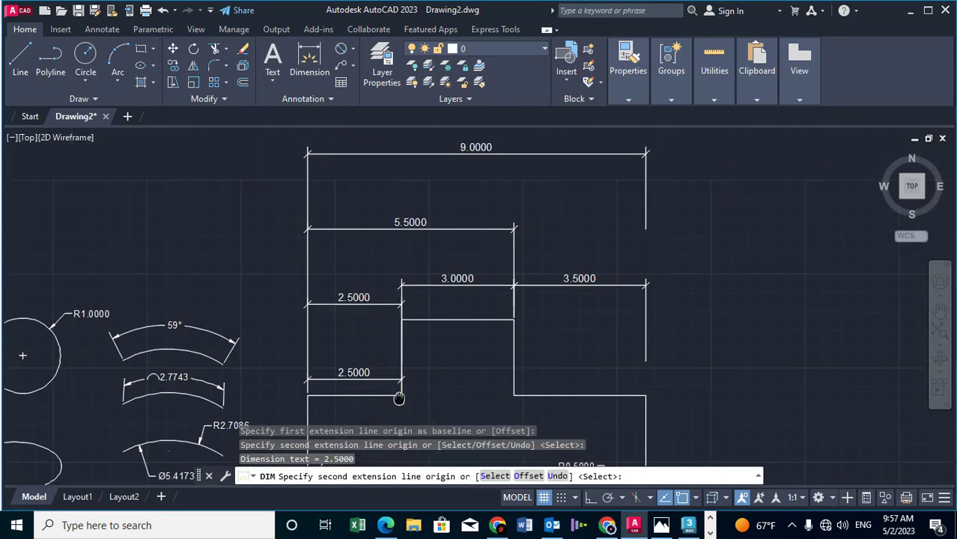
{"action": "scroll", "coordinate": [490, 192], "scroll_direction": "down", "scroll_amount": 2}
{"action": "scroll", "coordinate": [508, 192], "scroll_direction": "down", "scroll_amount": 2}
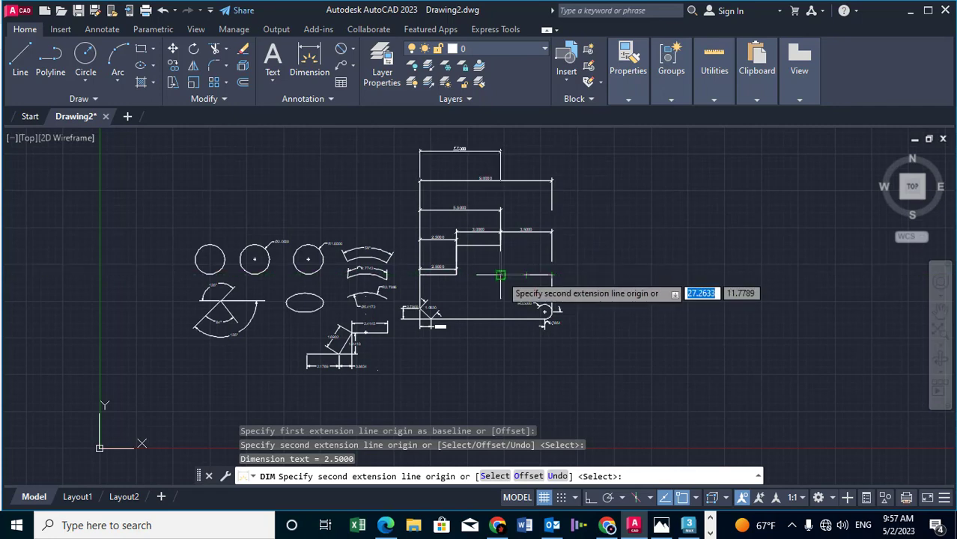
- Stack two 5.5000 baseline dimensions and a 9.0000 one at the right end, then finish
{"action": "left_click", "coordinate": [500, 276]}
{"action": "middle_click_drag", "start_coordinate": [500, 276], "coordinate": [480, 346]}
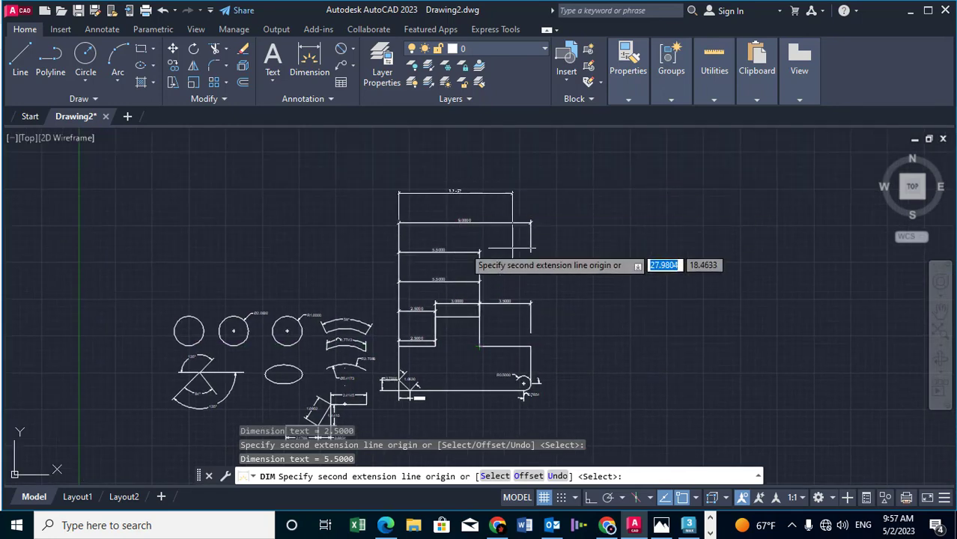
{"action": "left_click", "coordinate": [479, 346]}
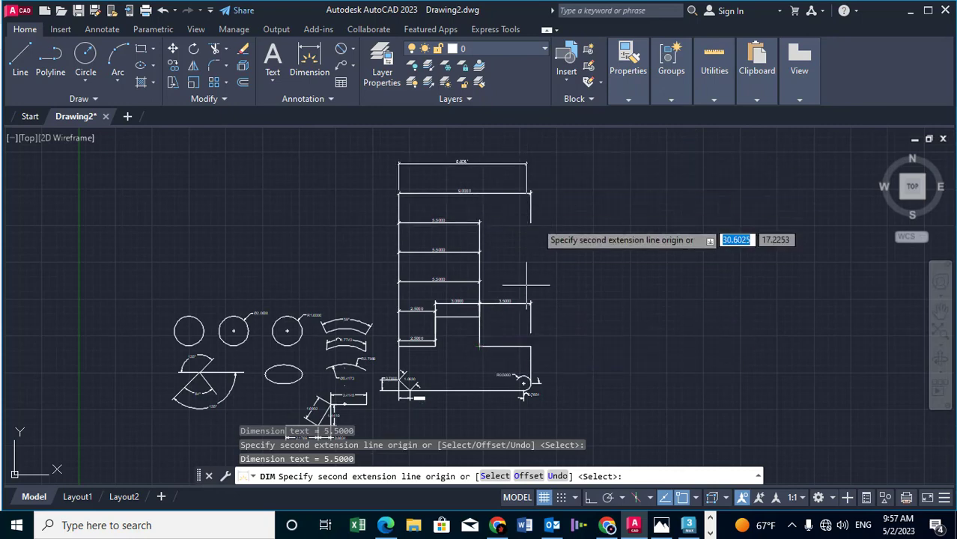
{"action": "left_click", "coordinate": [529, 328]}
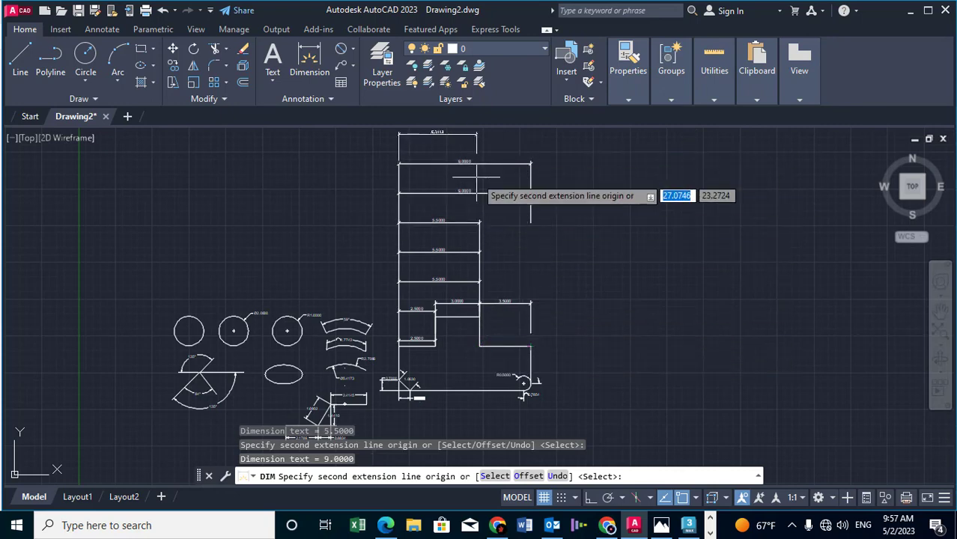
{"action": "key", "text": "Return"}
{"action": "key", "text": "Return"}
{"action": "scroll", "coordinate": [443, 219], "scroll_direction": "up", "scroll_amount": 6}
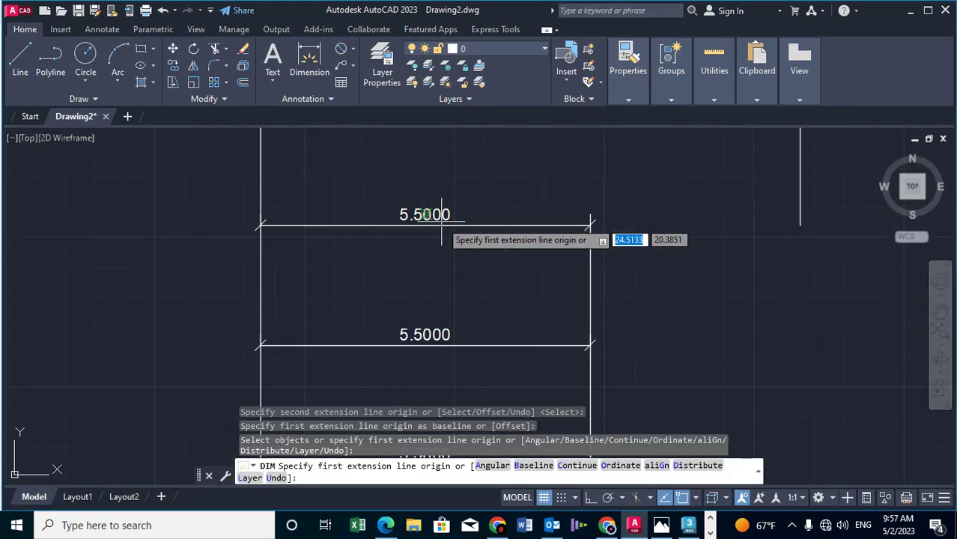
{"action": "scroll", "coordinate": [442, 219], "scroll_direction": "down", "scroll_amount": 5}
{"action": "key", "text": "Escape"}
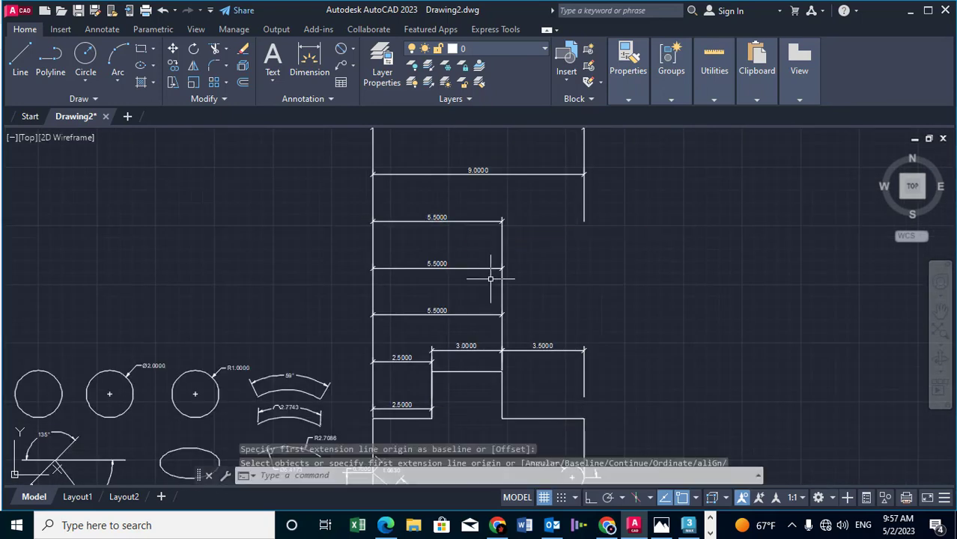
{"action": "scroll", "coordinate": [551, 273], "scroll_direction": "down", "scroll_amount": 2}
{"action": "middle_click_drag", "start_coordinate": [550, 273], "coordinate": [510, 173]}
{"action": "scroll", "coordinate": [448, 296], "scroll_direction": "up", "scroll_amount": 6}
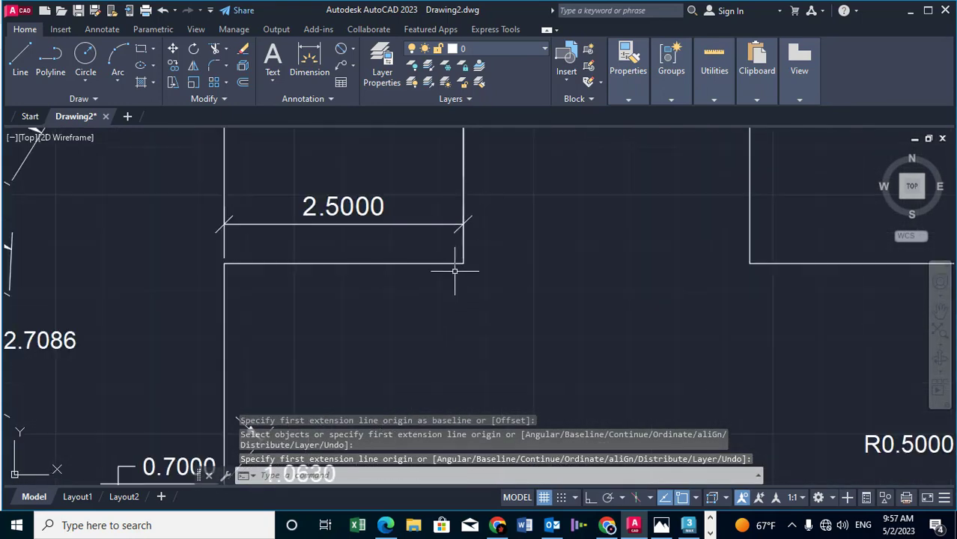